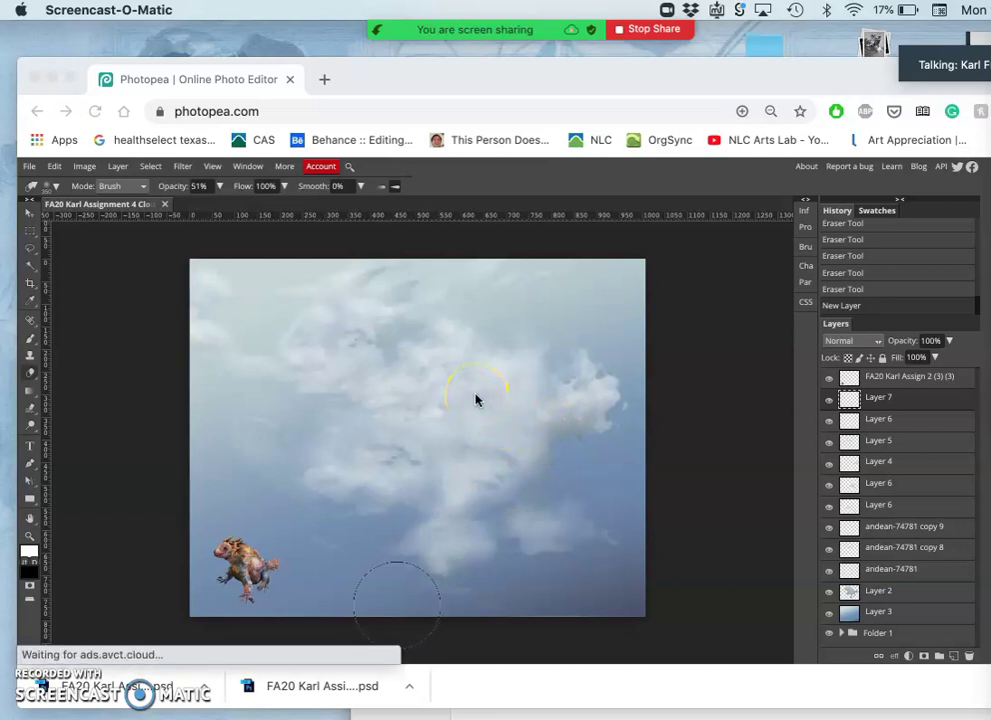
Step: Add a new layer above Layer 7 and name it Clone Stamp
click(904, 402)
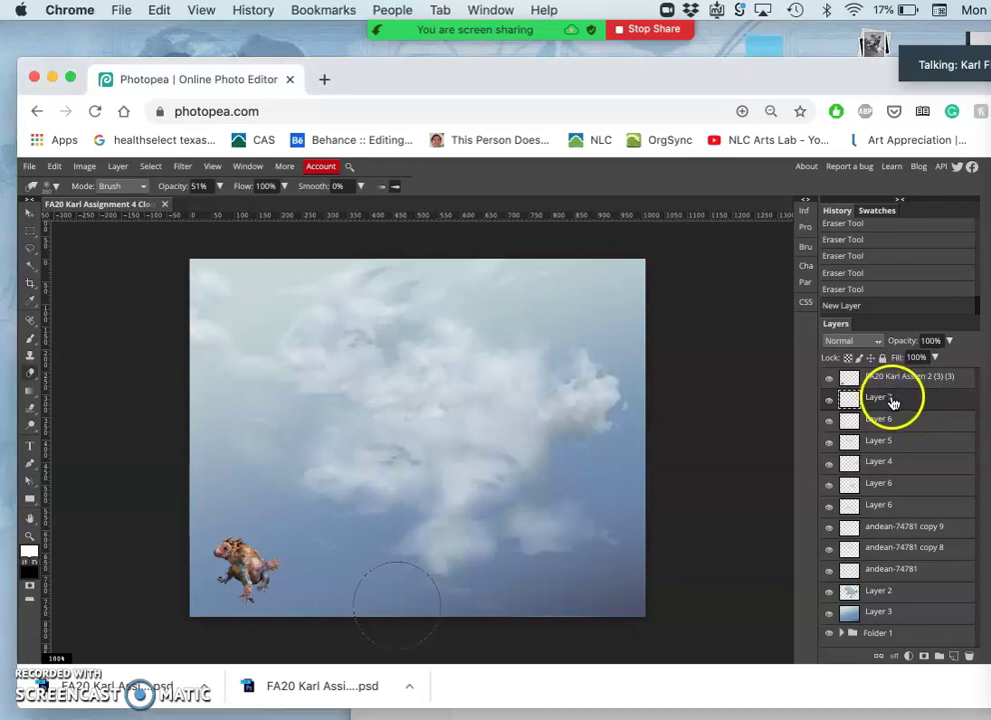
click(956, 659)
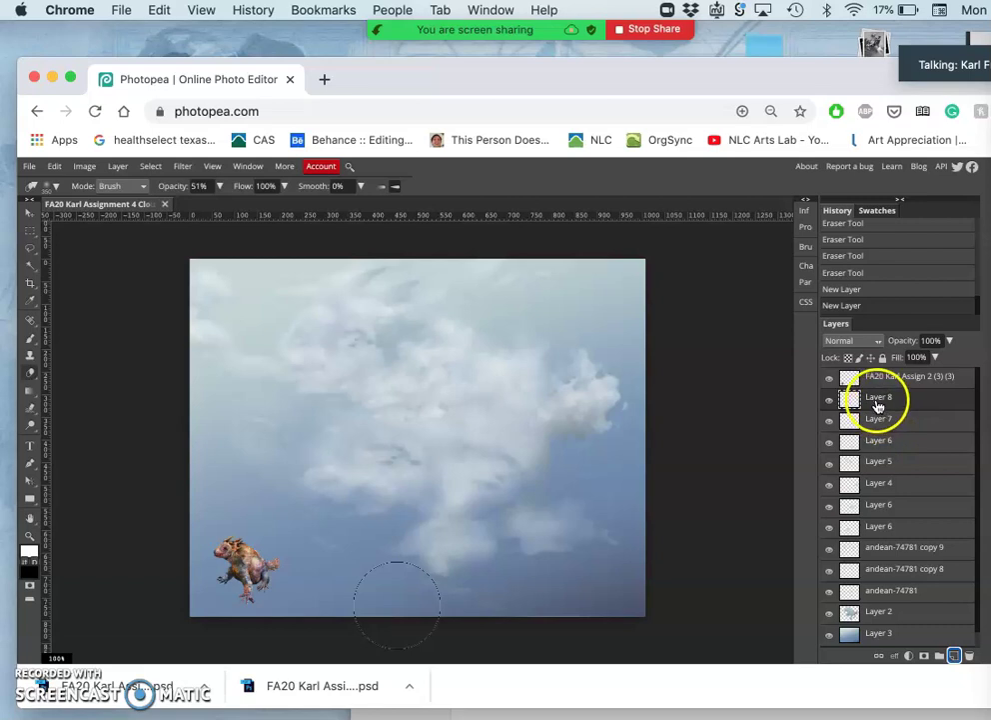
double_click(879, 398)
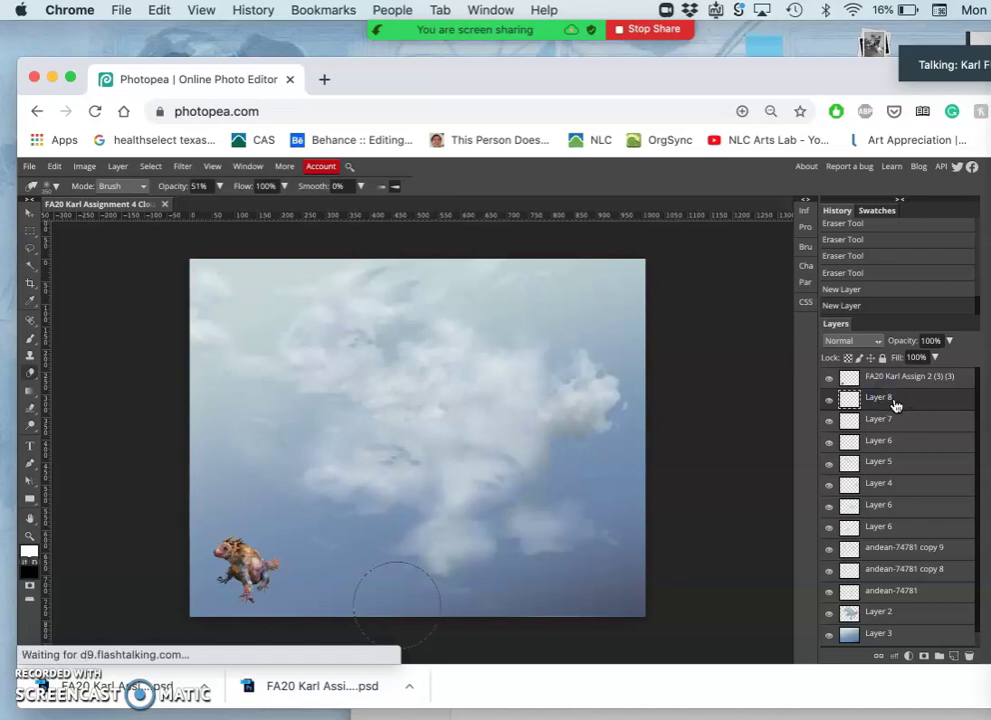
click(880, 401)
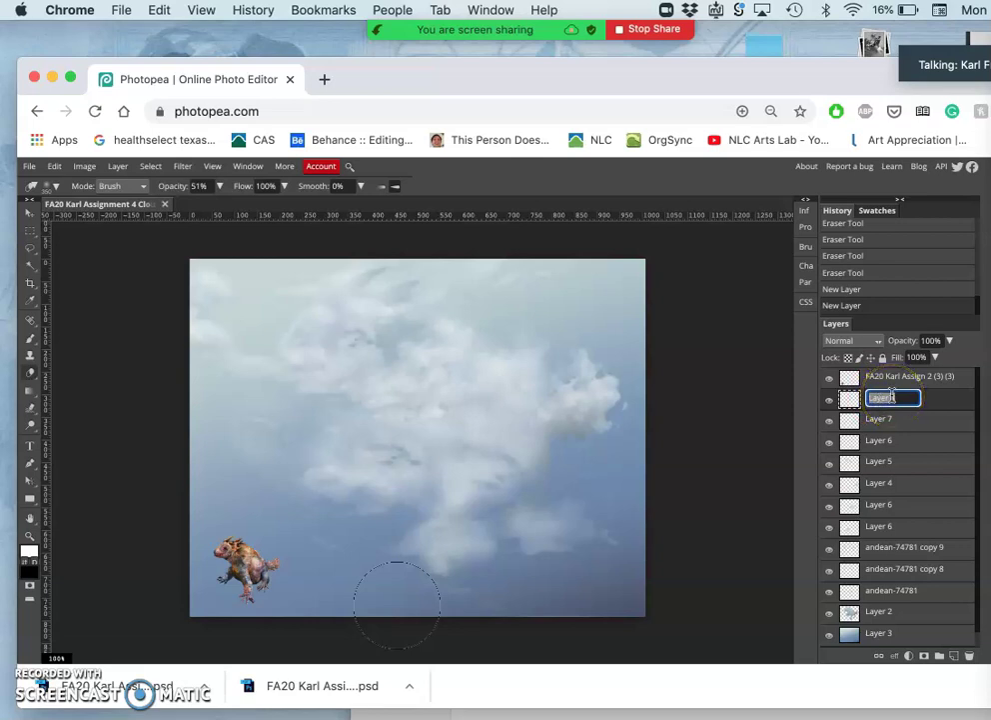
text(Clone Stamp)
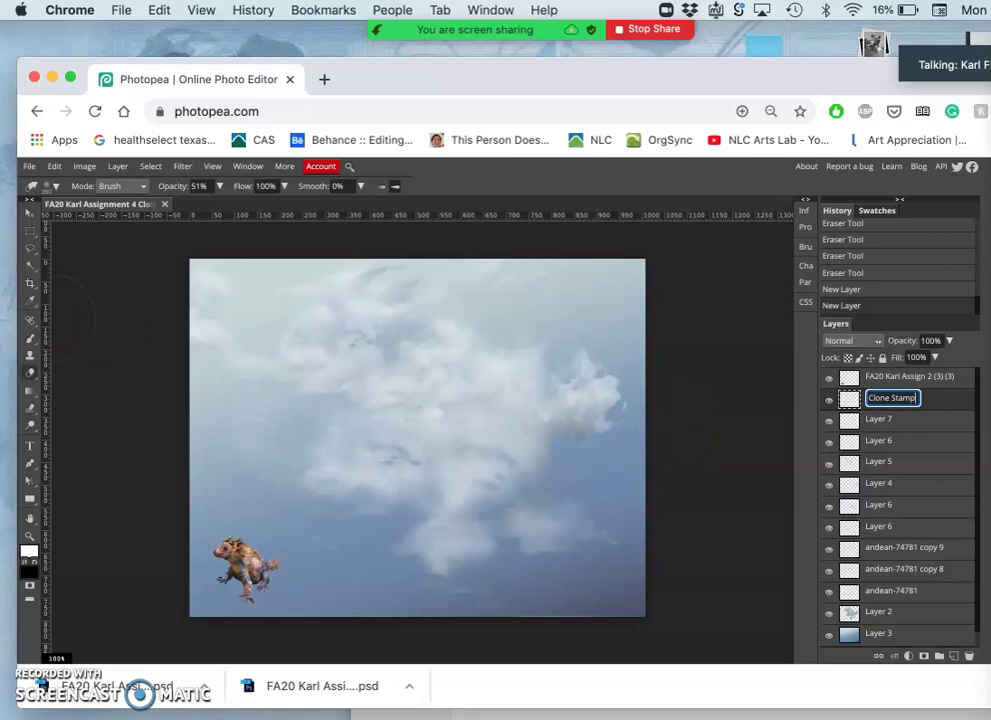
click(29, 248)
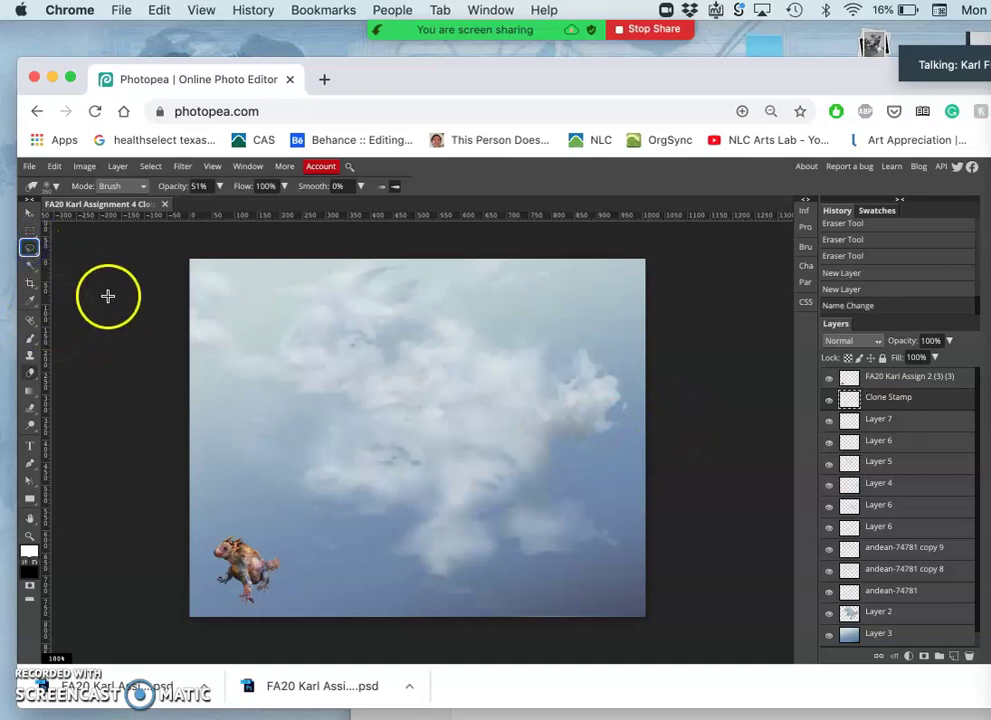
click(756, 430)
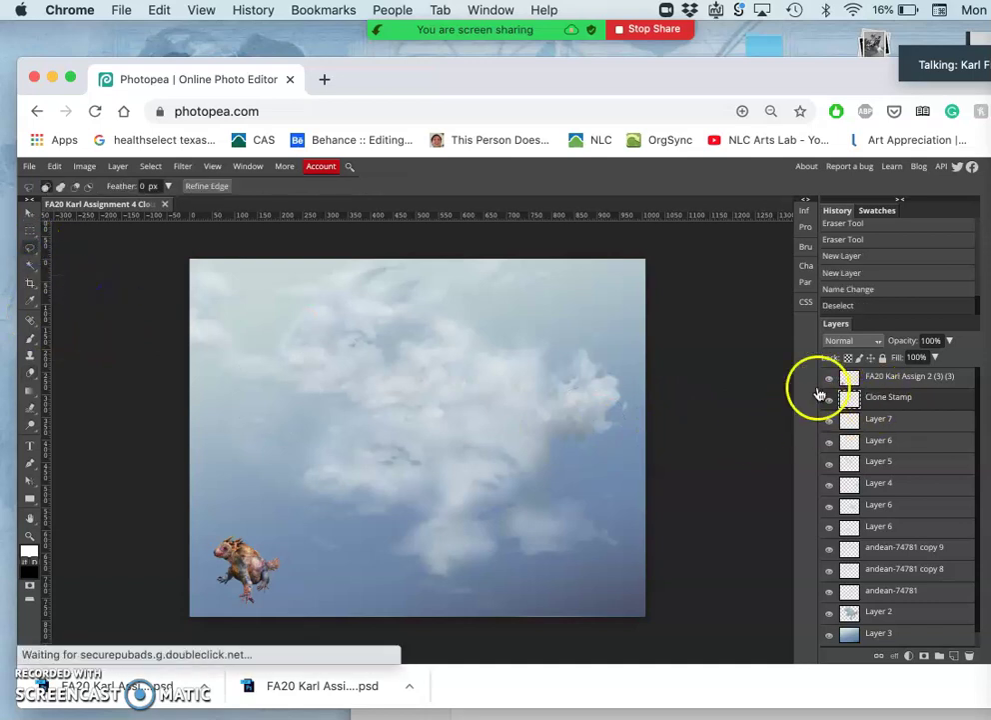
Step: Choose the Clone Stamp tool and set its source to Current & Below
click(31, 357)
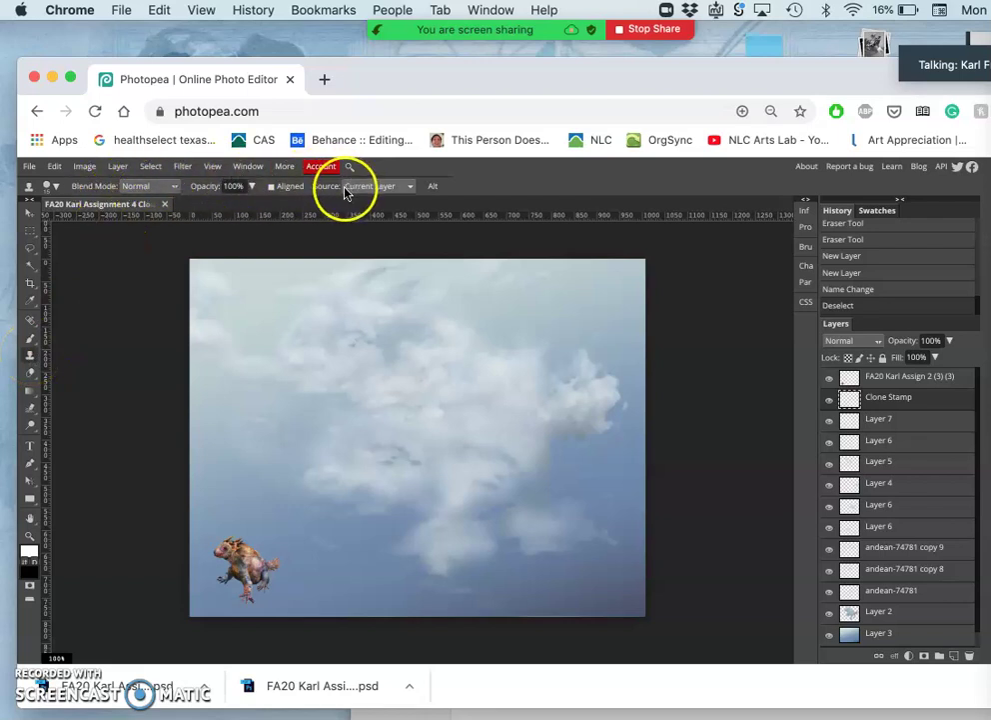
click(410, 192)
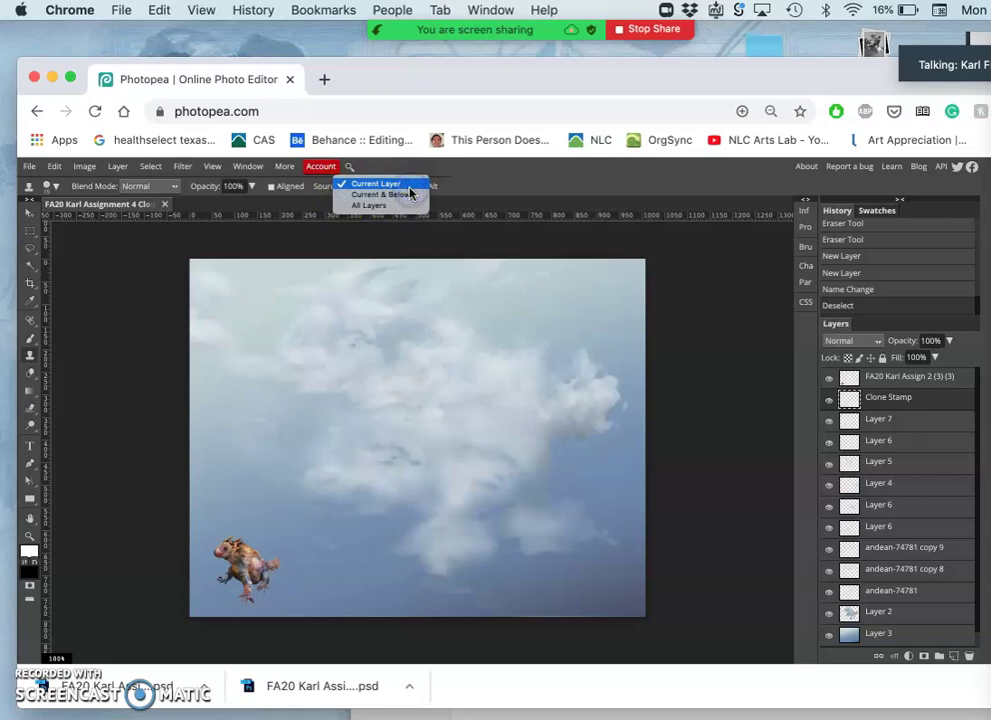
click(405, 198)
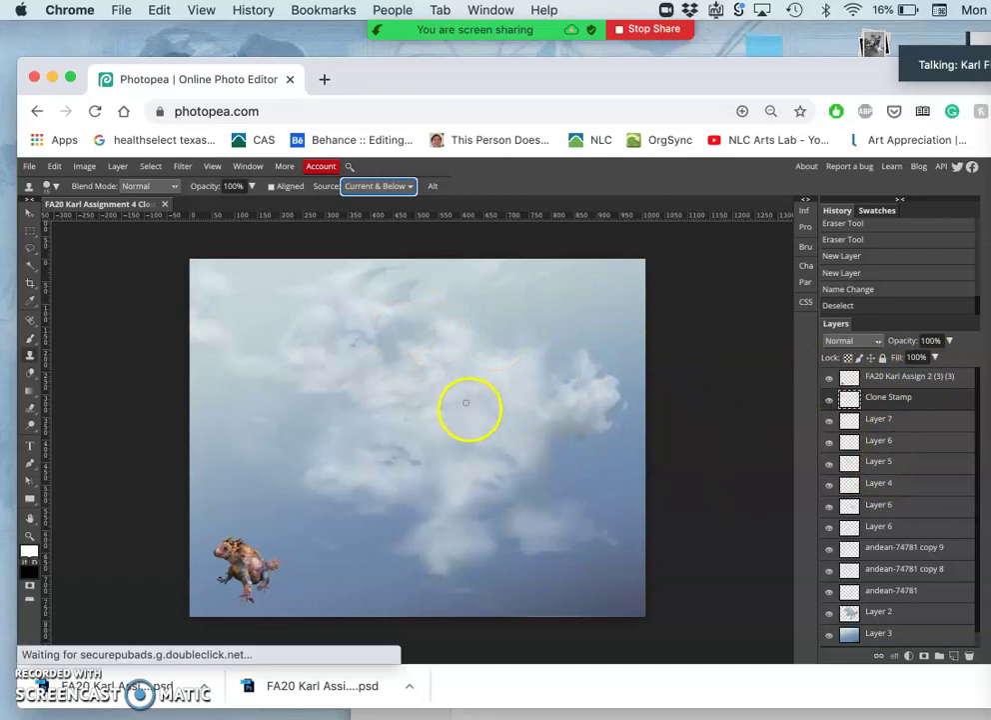
key(super+equal)
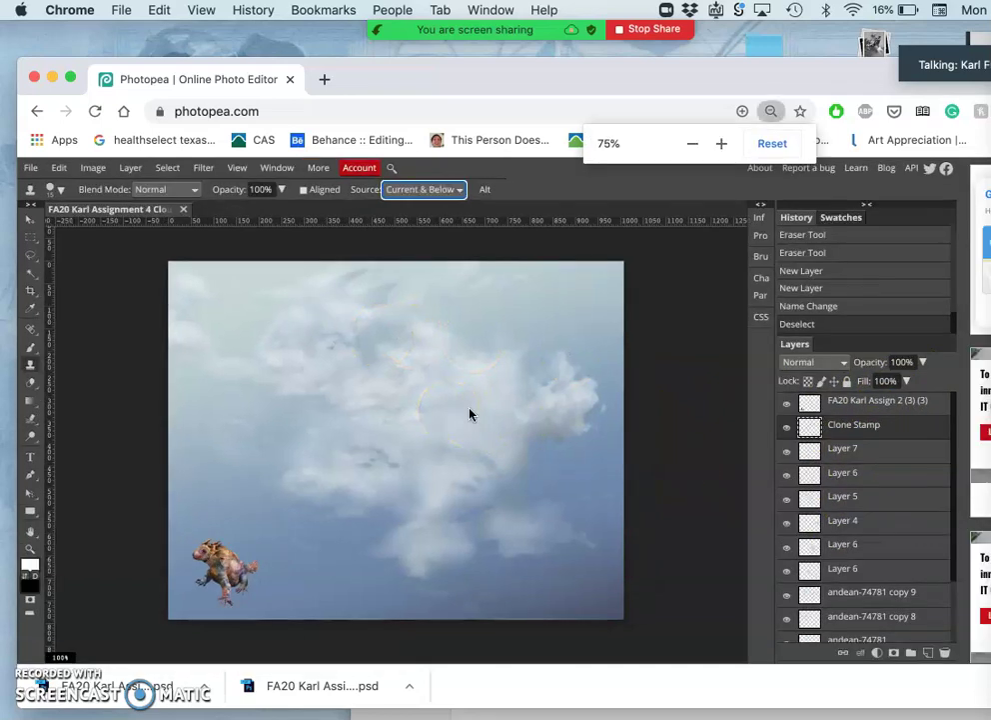
key(super+minus)
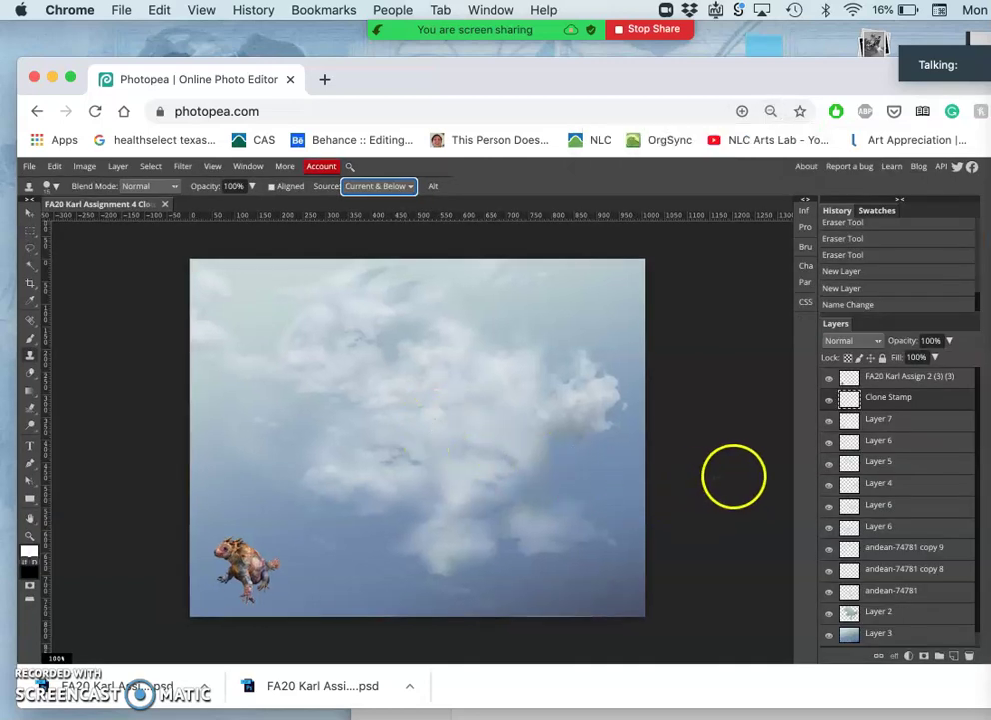
Step: Hide the sky background Layer 3 and Folder 1 to isolate the cloud creature on transparency
click(737, 475)
key(super+d)
key(super+plus)
key(super+plus)
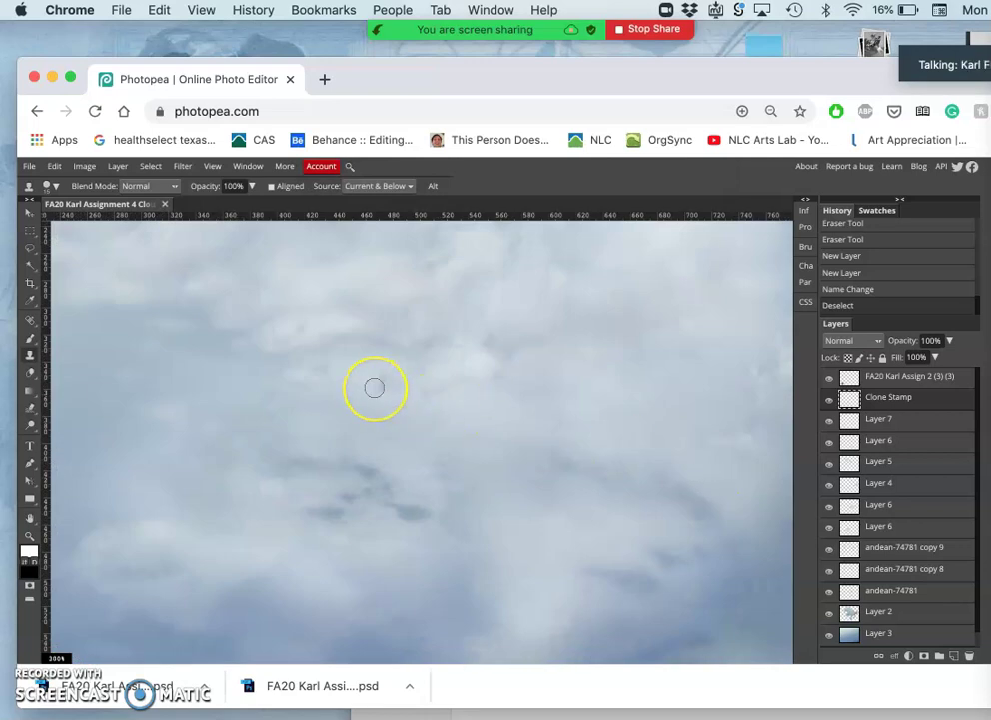
scroll(375, 387, up, 5)
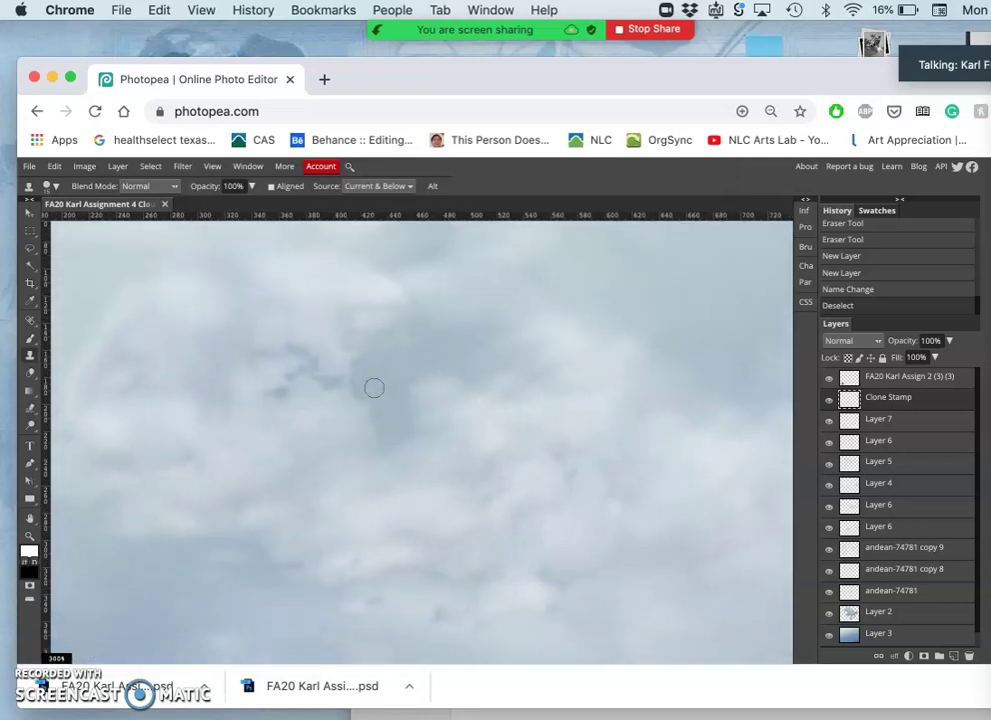
scroll(374, 388, up, 5)
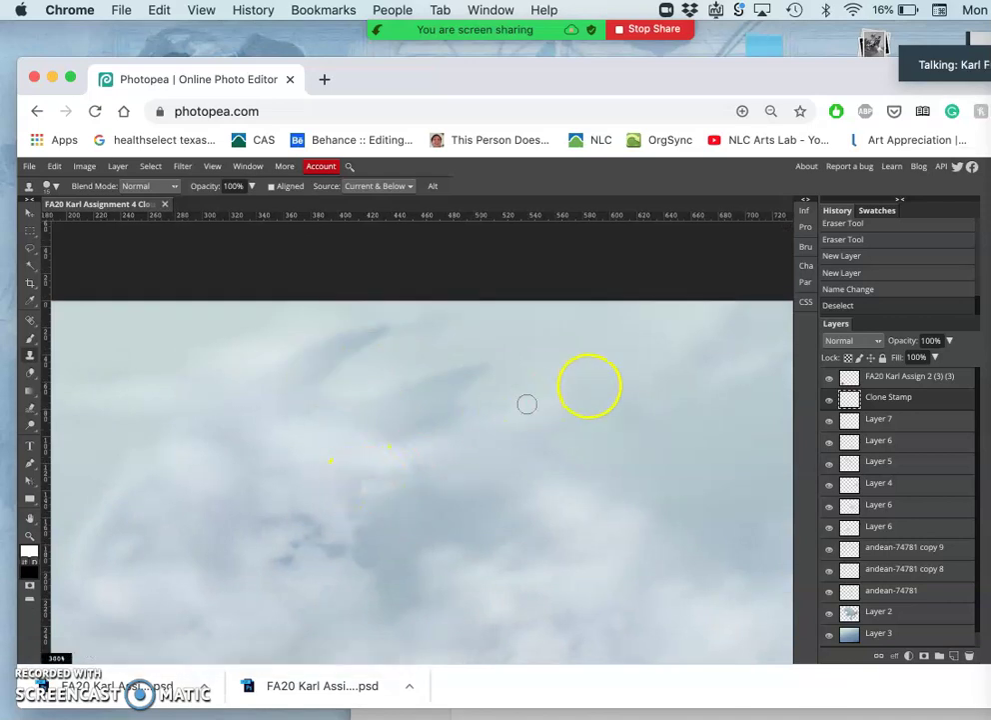
scroll(840, 568, down, 1)
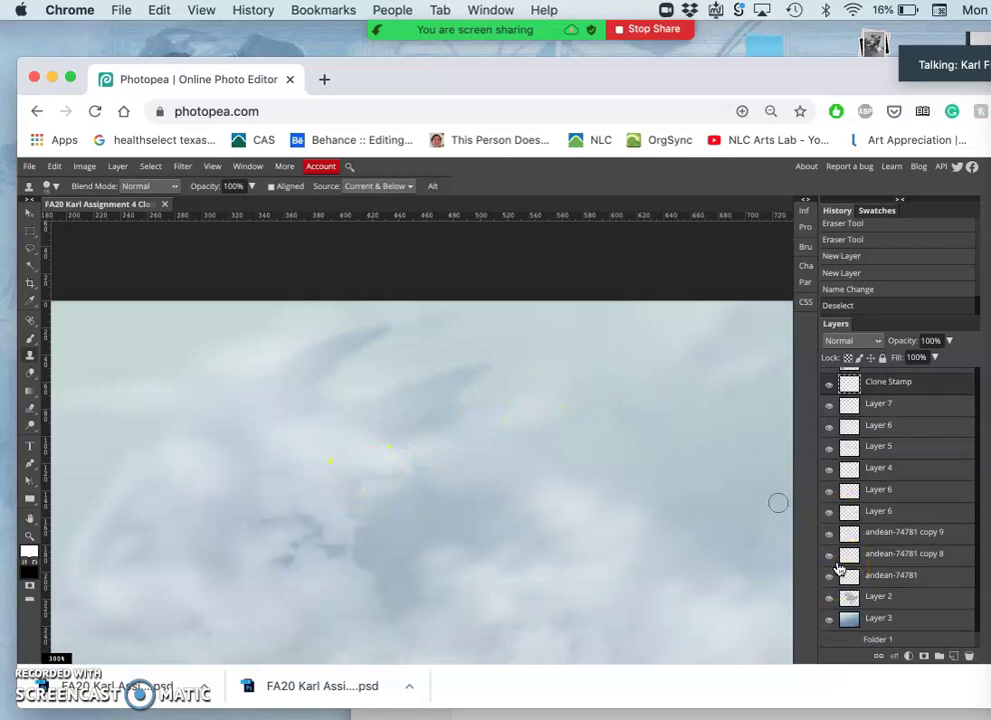
click(859, 601)
click(829, 622)
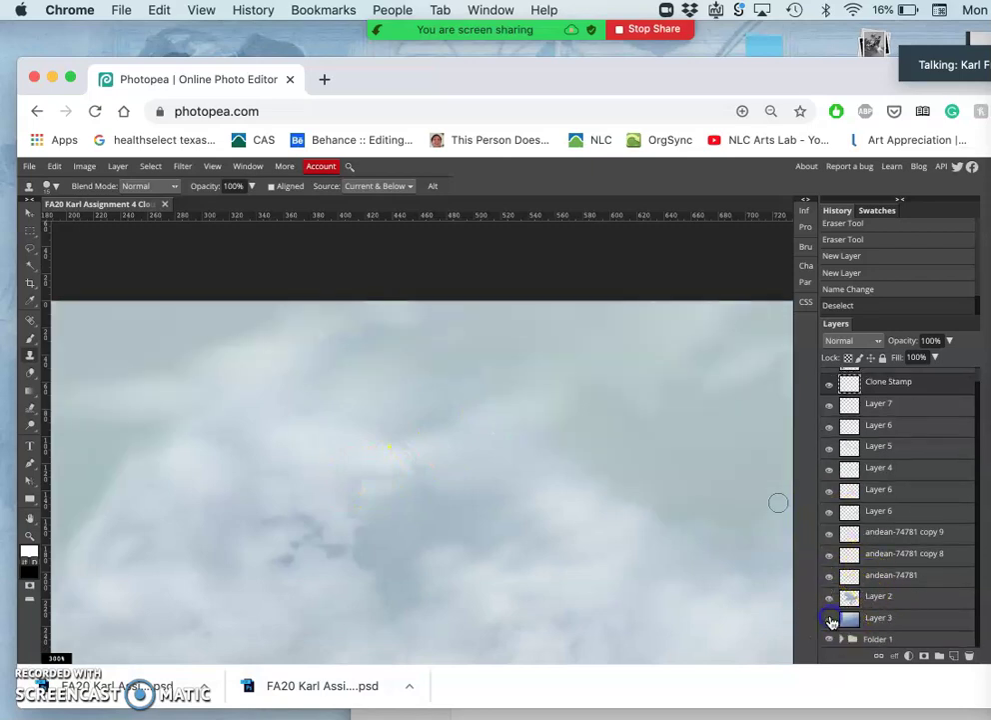
click(885, 594)
scroll(884, 594, down, 1)
click(829, 643)
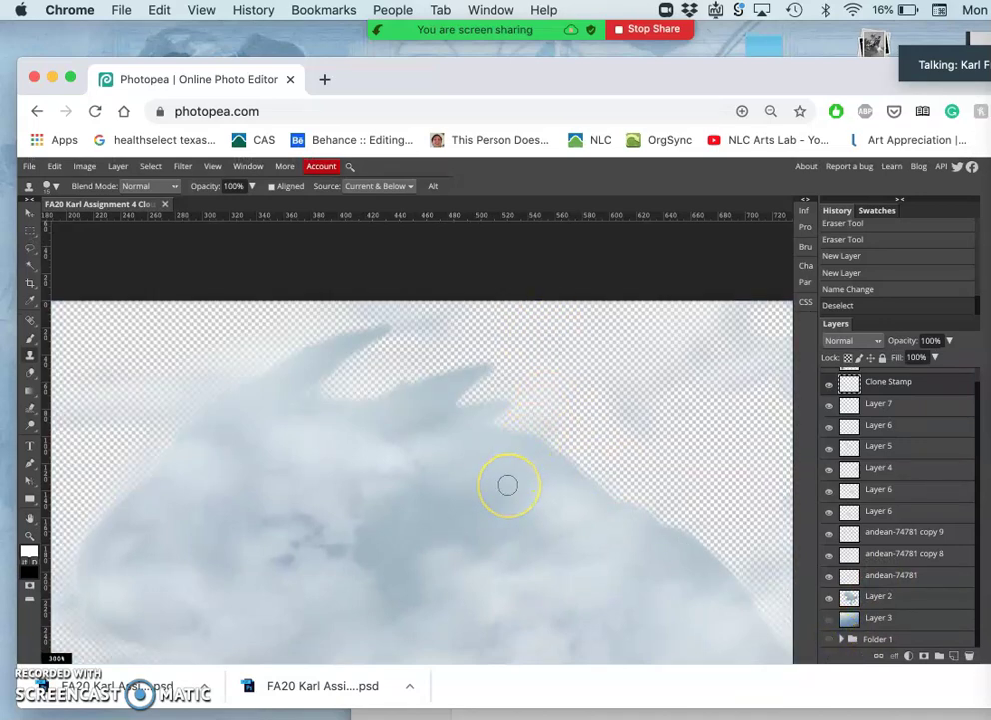
Step: Set the Clone Stamp brush to 118 px size and 0% hardness
scroll(508, 485, down, 5)
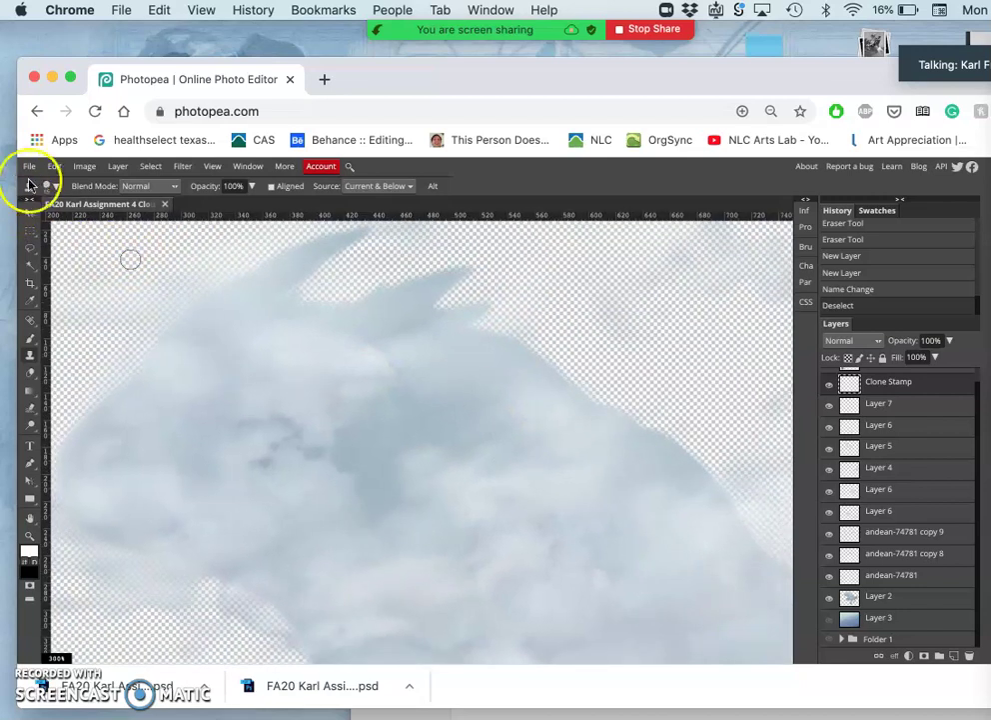
click(52, 186)
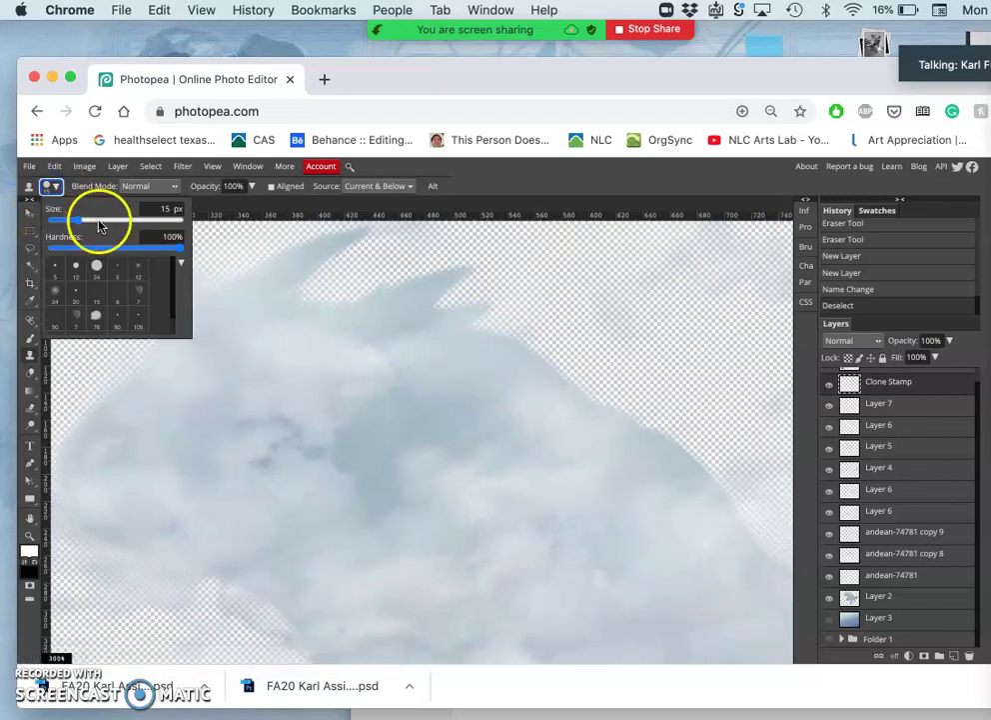
click(110, 221)
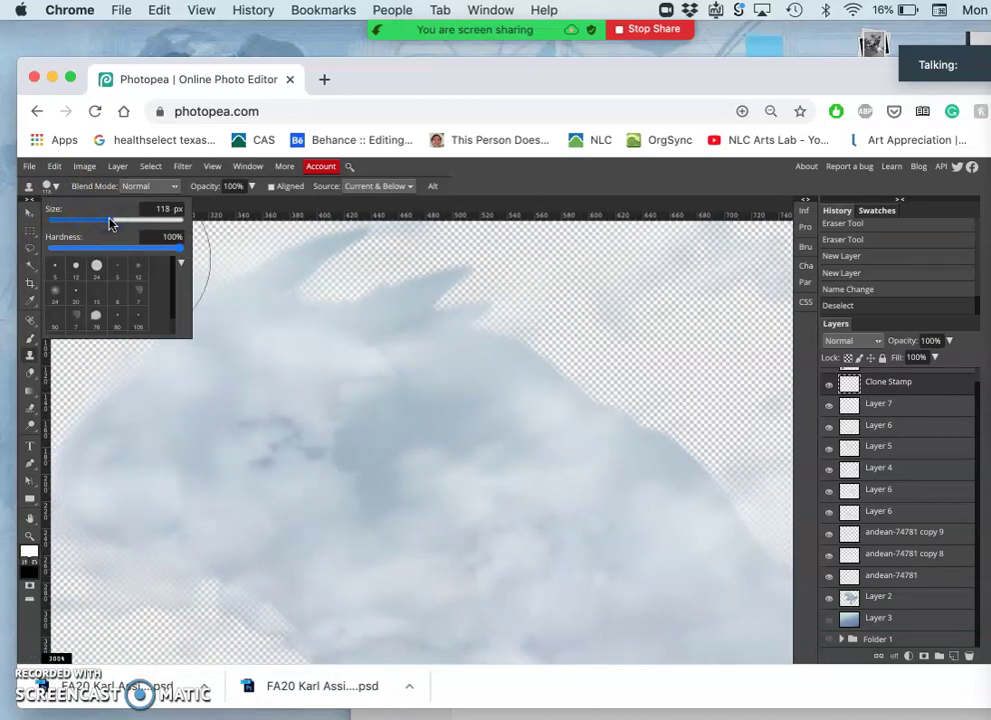
click(60, 248)
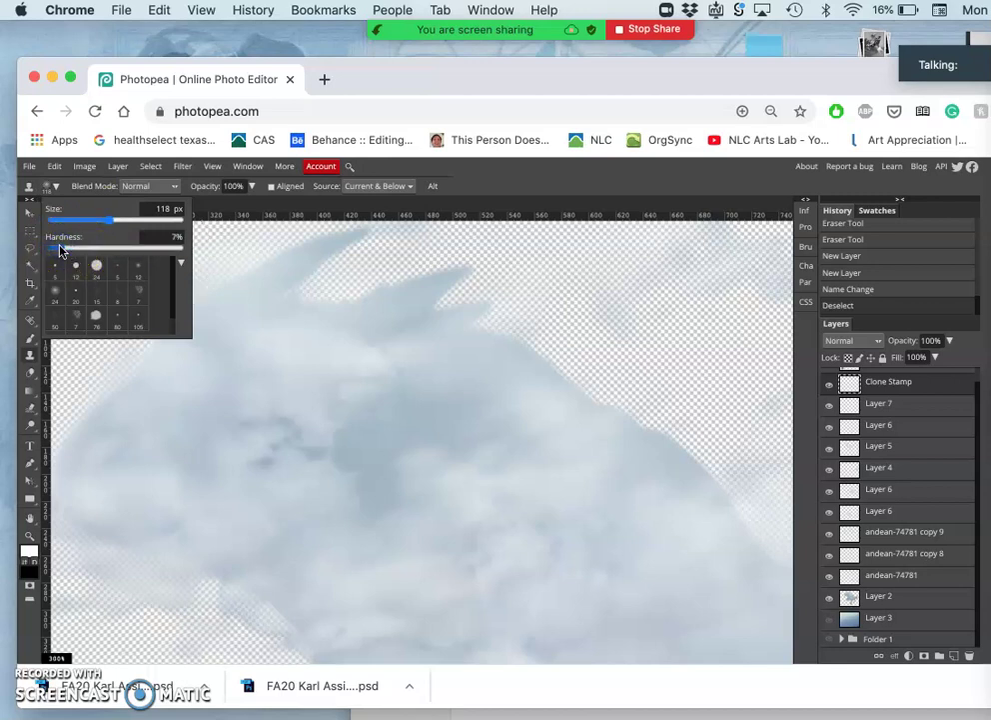
mouse_move(60, 250)
mouse_down()
mouse_move(48, 258)
mouse_move(47, 250)
mouse_up()
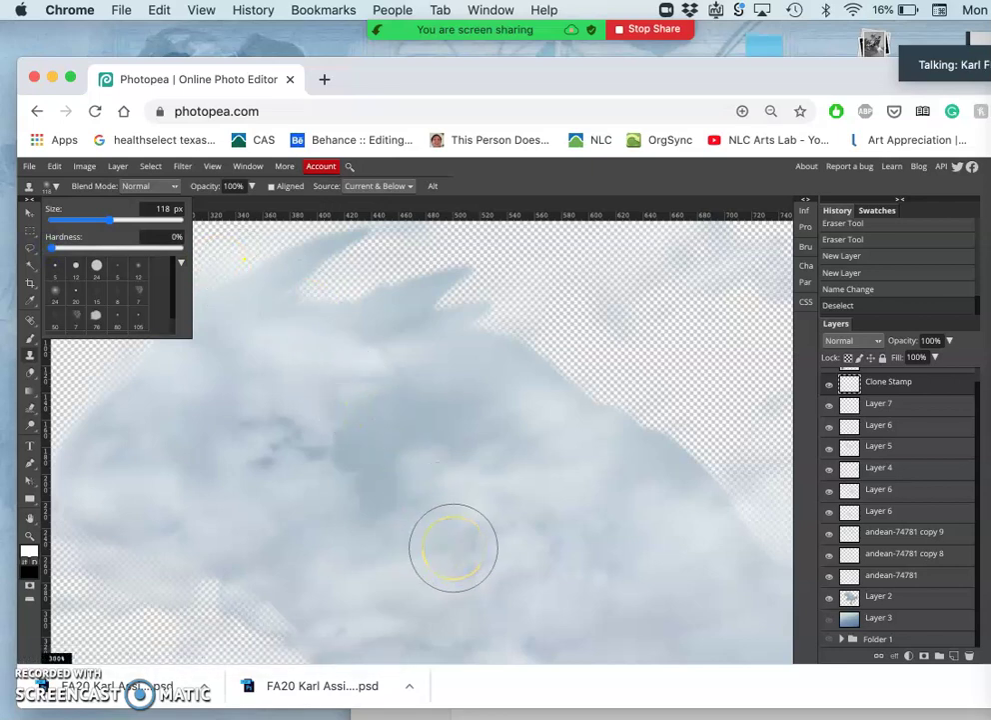
Step: Sample cloud texture from the creature's body and clone it over the spikes on top of its head
click(475, 543)
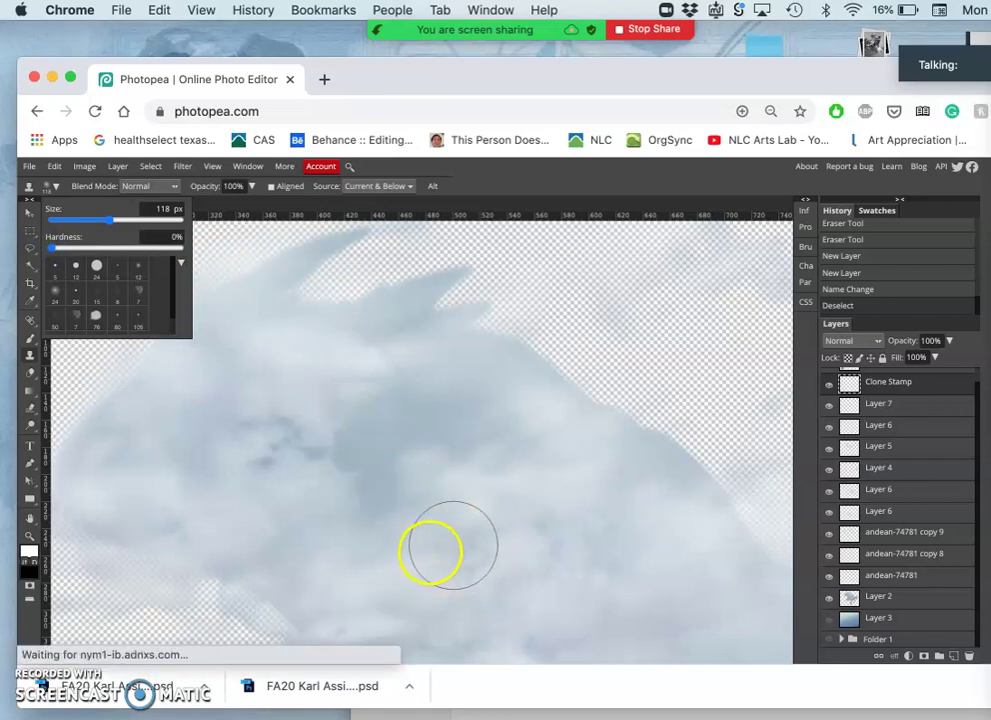
alt+click(432, 554)
click(431, 555)
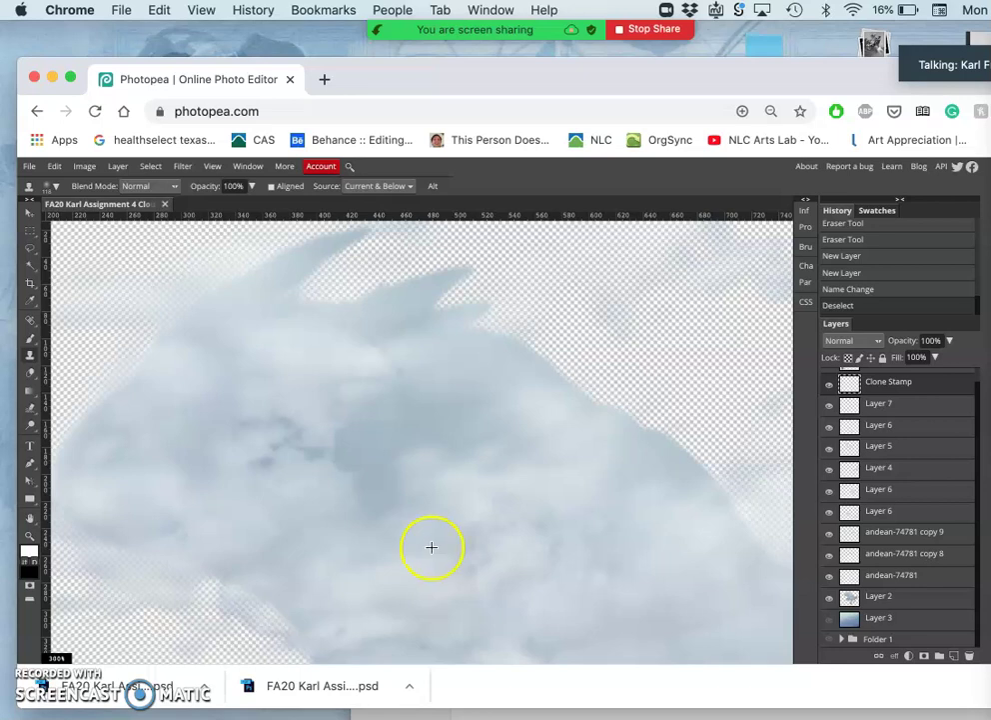
alt+click(433, 546)
mouse_move(364, 415)
mouse_down()
mouse_move(366, 352)
mouse_move(417, 279)
mouse_move(325, 322)
mouse_move(302, 318)
mouse_move(292, 285)
mouse_move(319, 232)
mouse_up()
click(319, 230)
drag(270, 270, 270, 269)
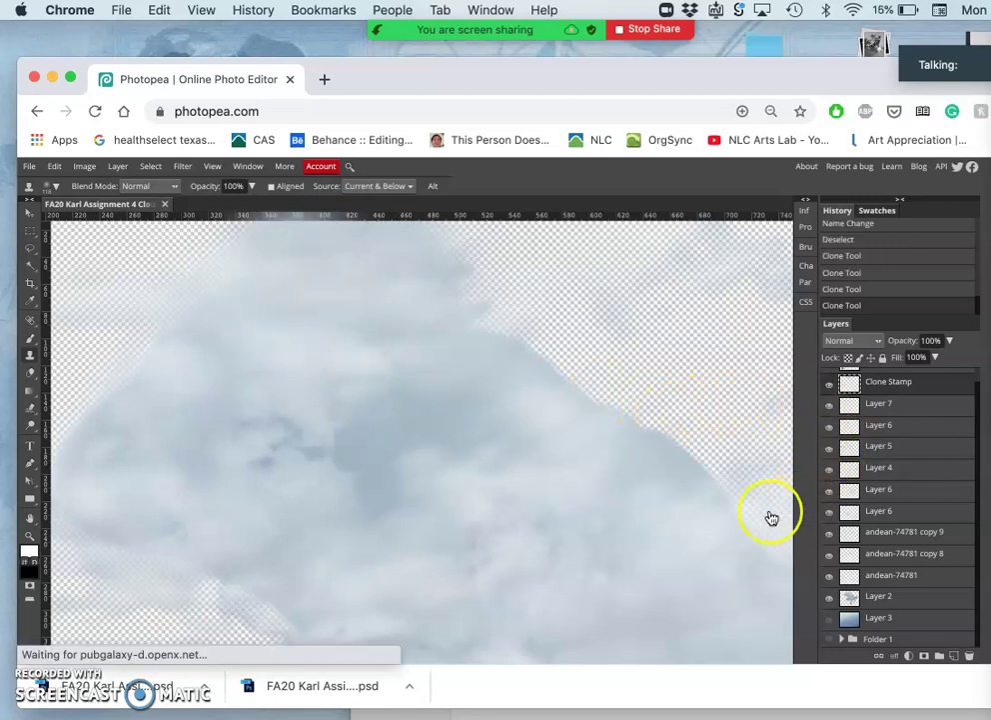
Step: Clone nearby cloud texture over the dark patch behind the eye and onto the hard edge of the creature's back
alt+click(419, 441)
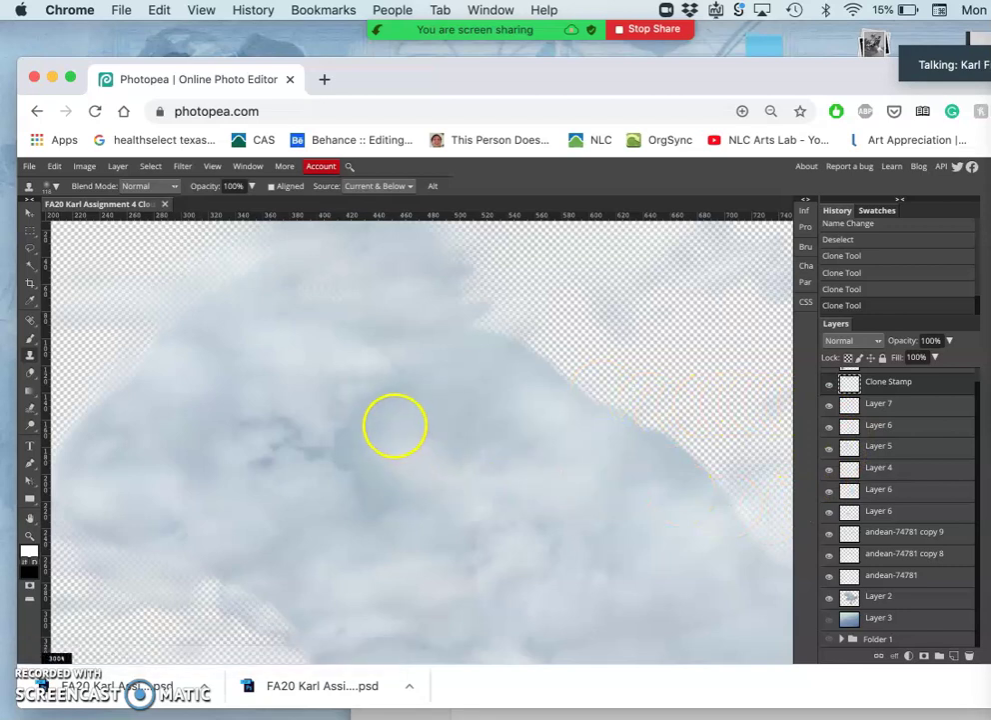
click(369, 424)
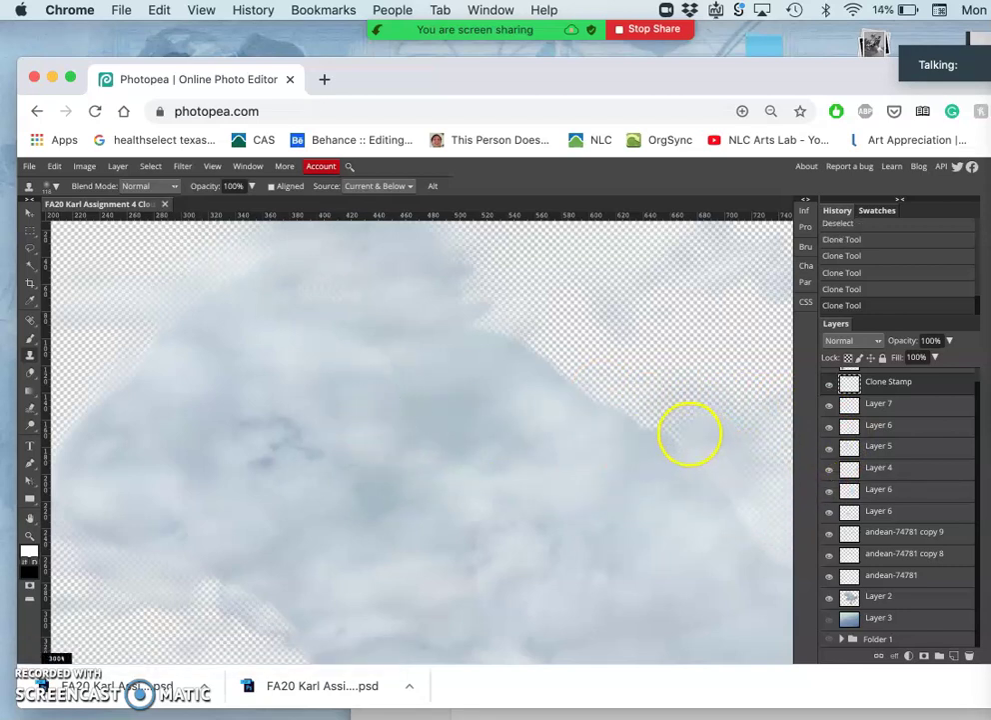
click(678, 430)
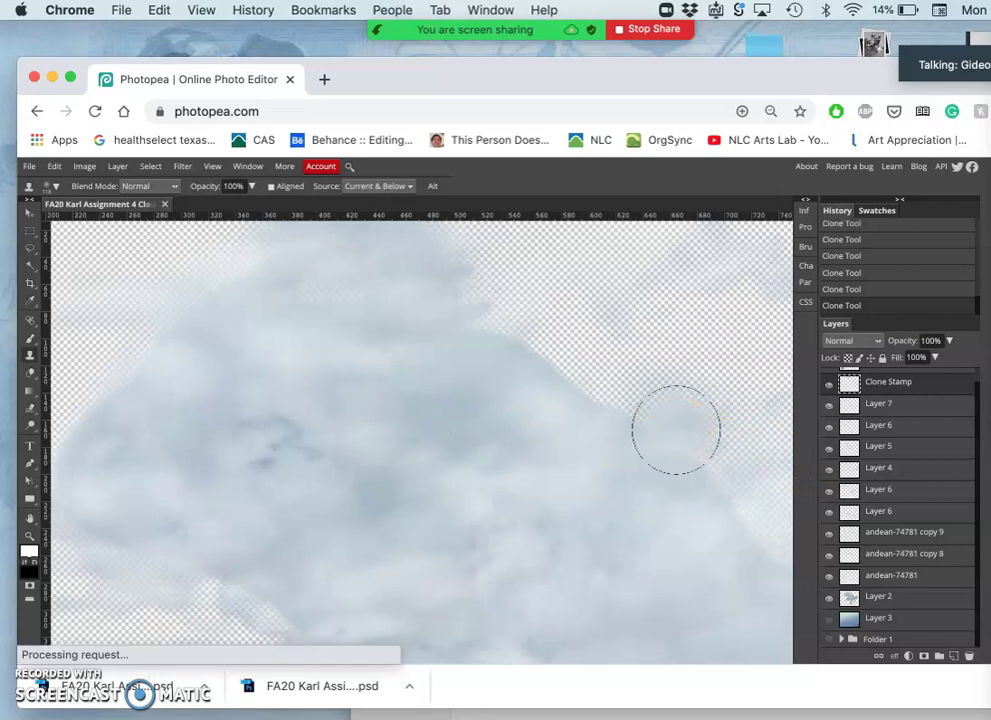
alt+click(692, 464)
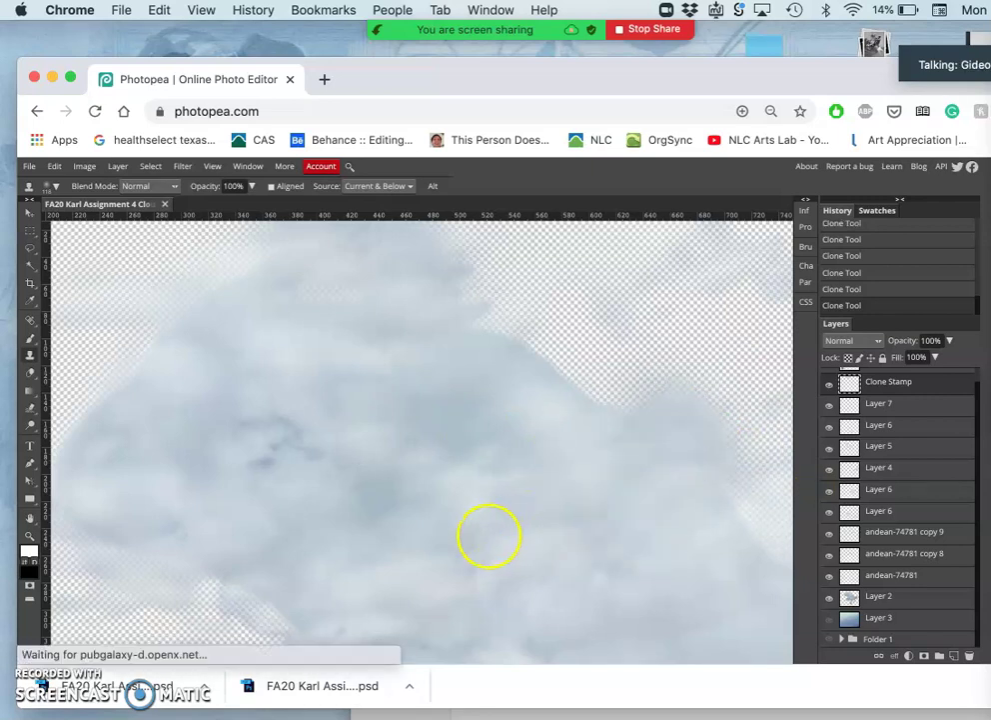
scroll(489, 540, down, 2)
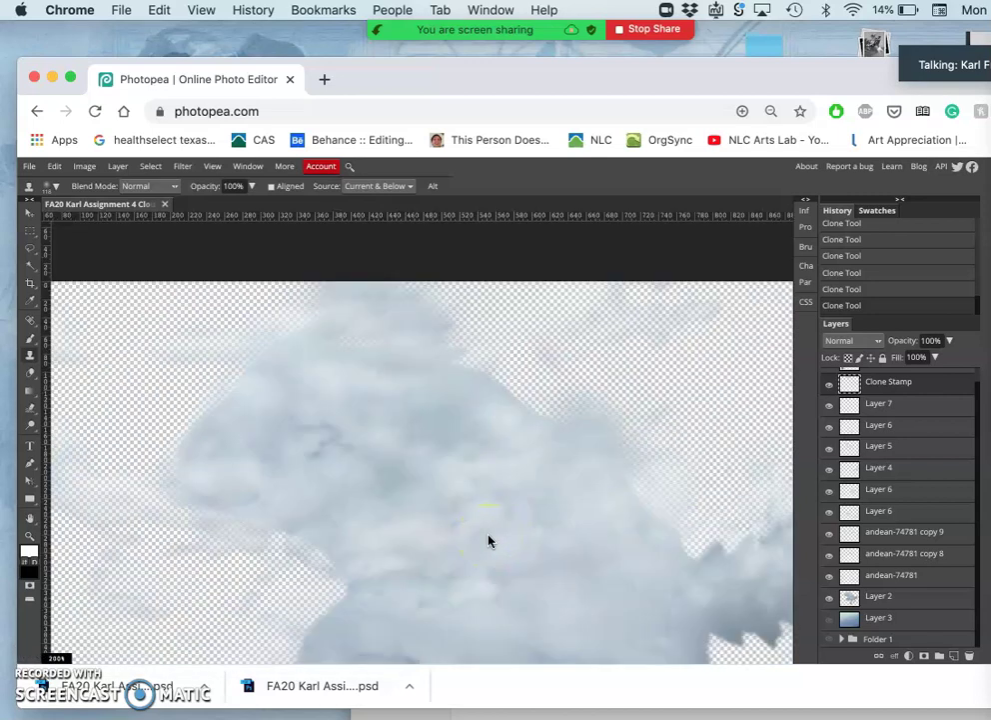
scroll(489, 541, down, 2)
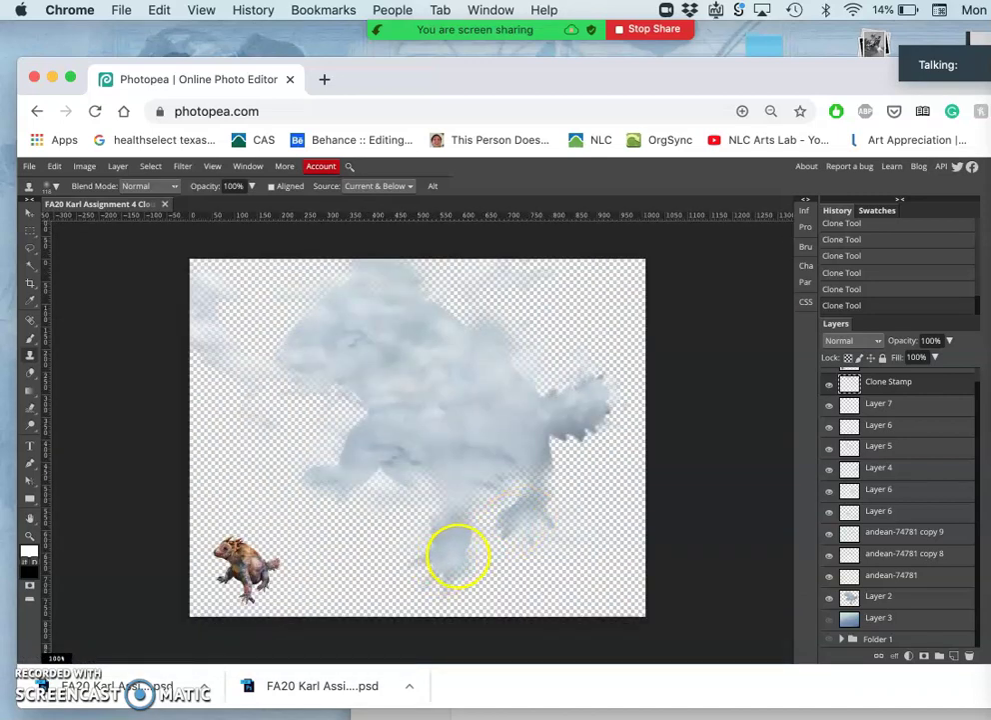
drag(542, 583, 567, 574)
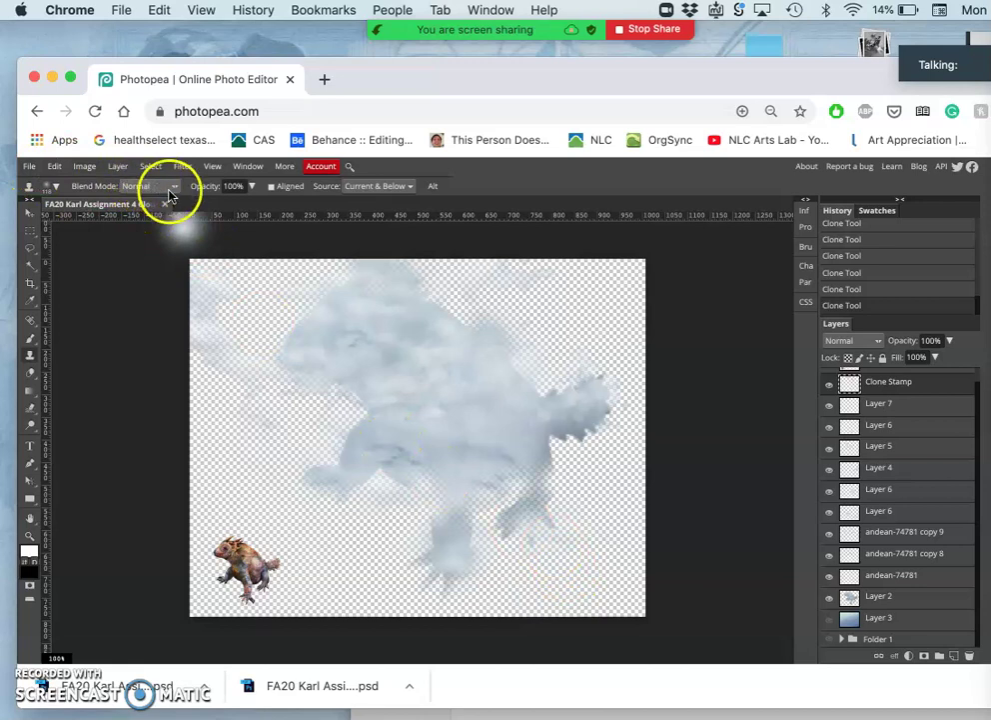
click(57, 191)
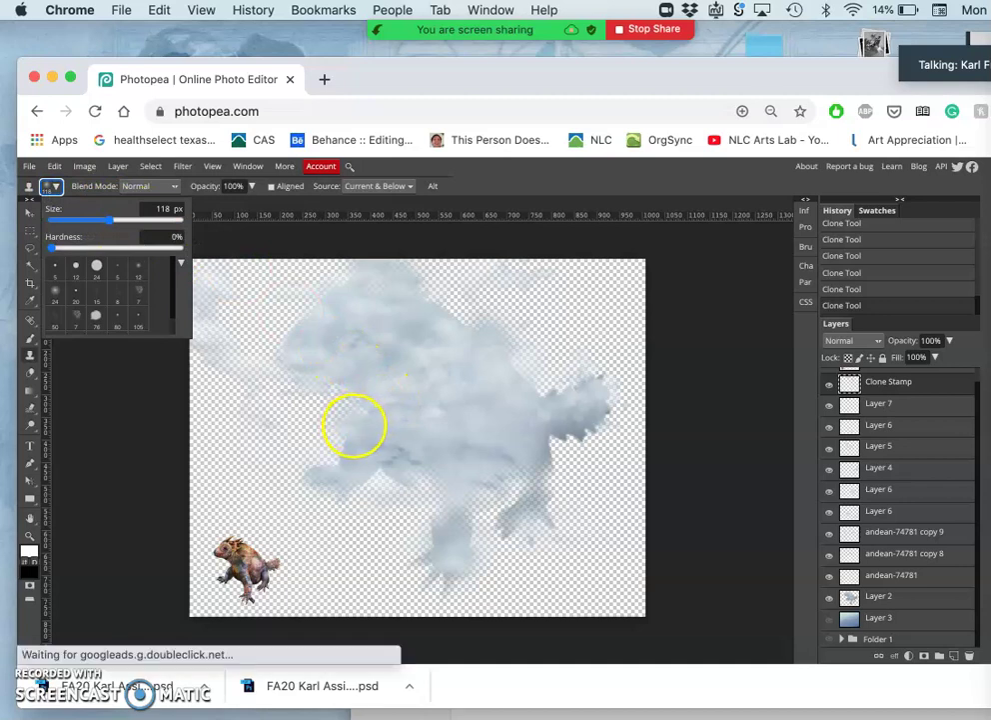
click(354, 425)
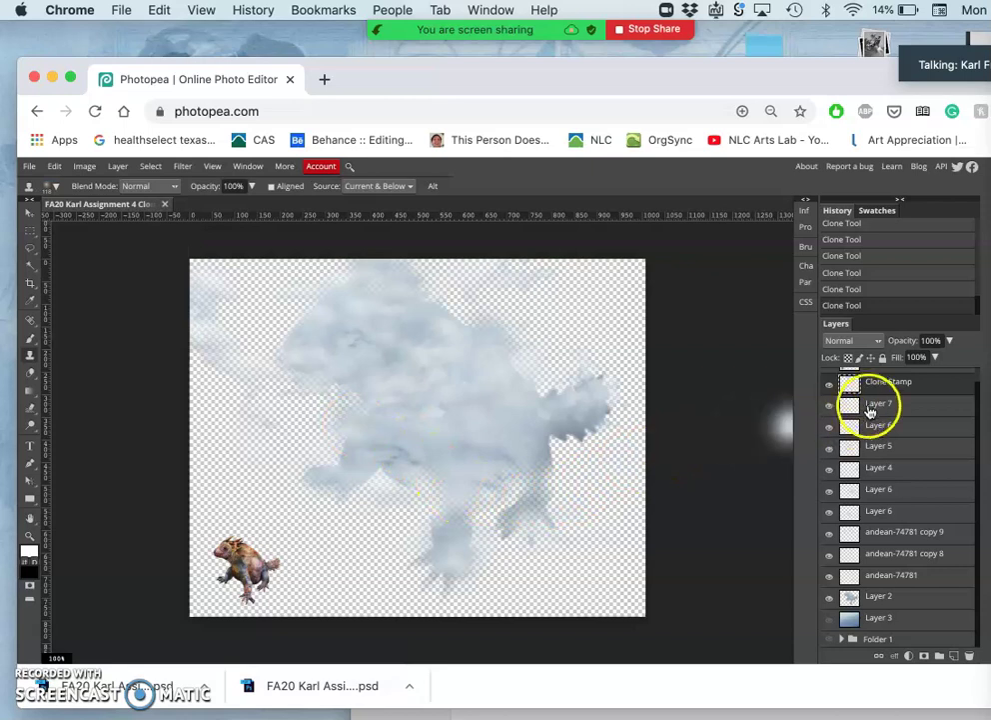
Step: Show the sky background Layer 3 and Folder 1 to check the cloned clouds against the sky, and hide both again
click(830, 619)
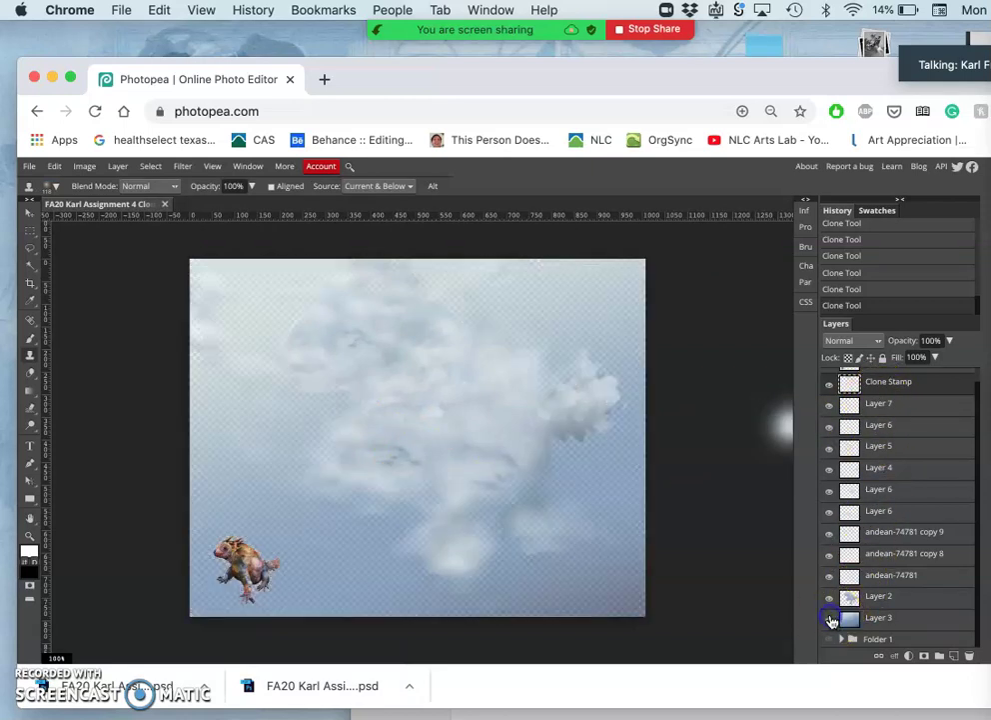
click(830, 640)
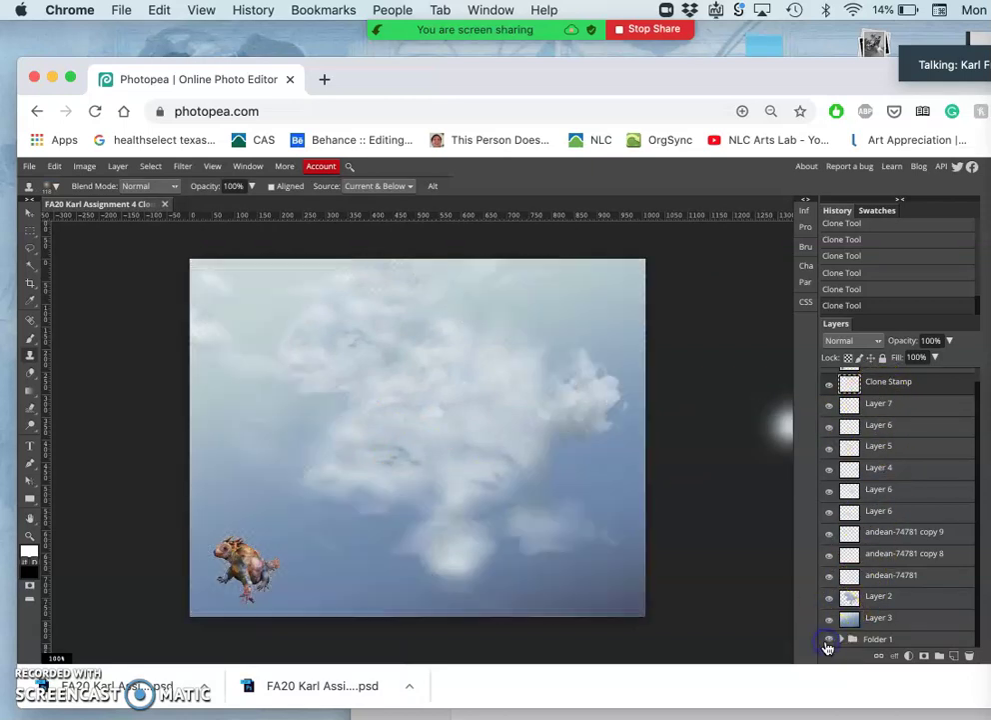
drag(576, 507, 525, 474)
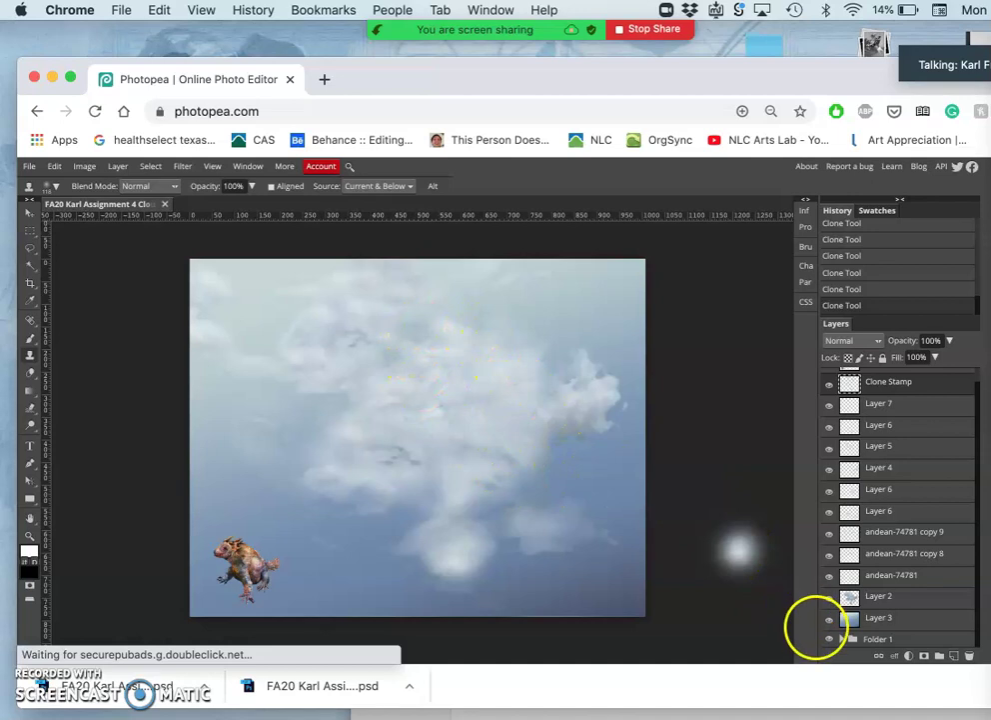
click(827, 637)
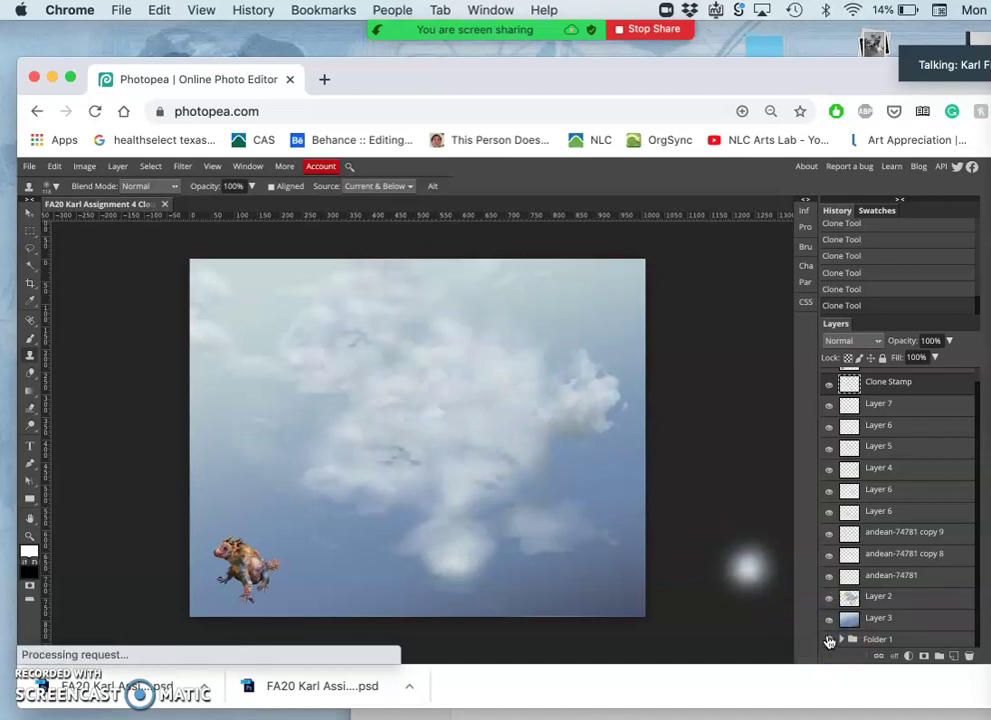
click(828, 639)
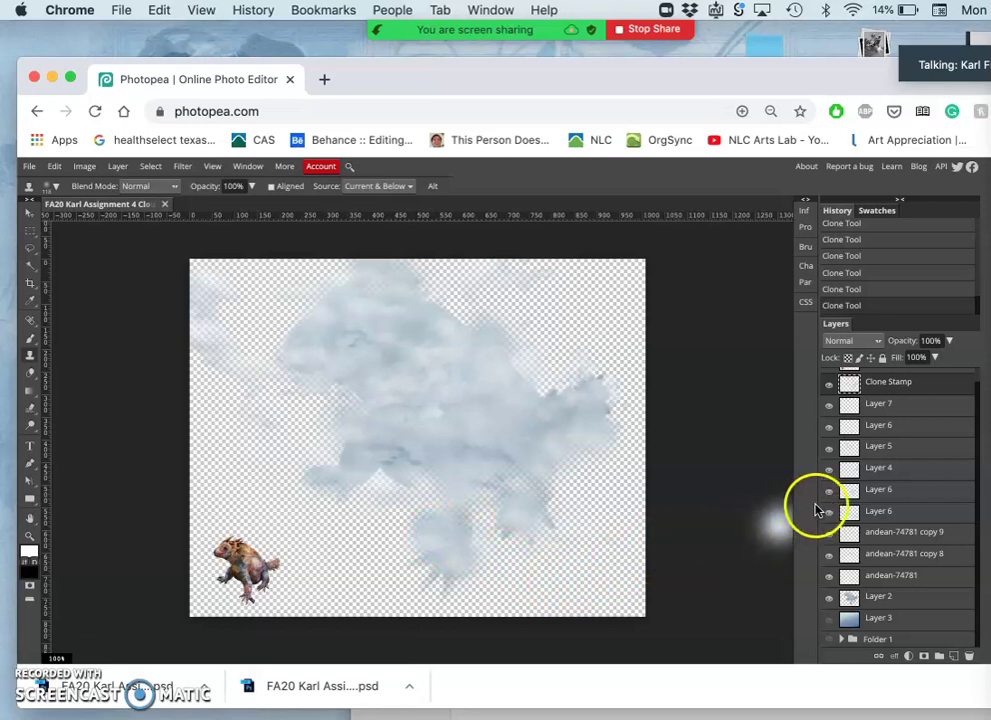
Step: Select the Clone Stamp layer and make the sky background Layer 3 and Folder 1 visible again
click(880, 388)
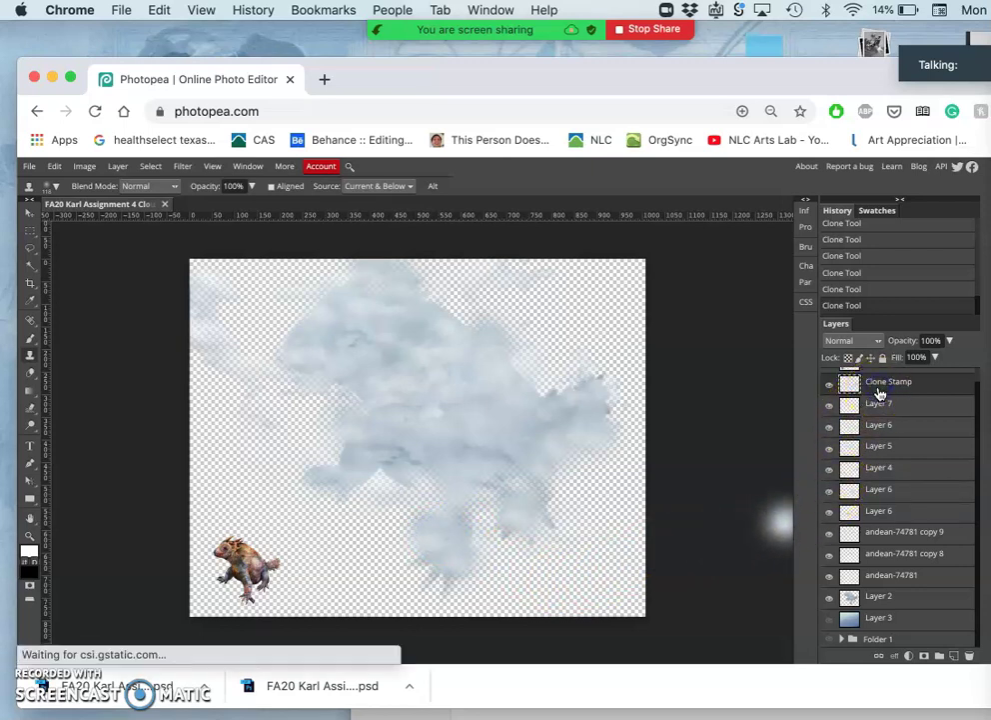
scroll(880, 392, up, 1)
scroll(870, 400, down, 1)
click(830, 620)
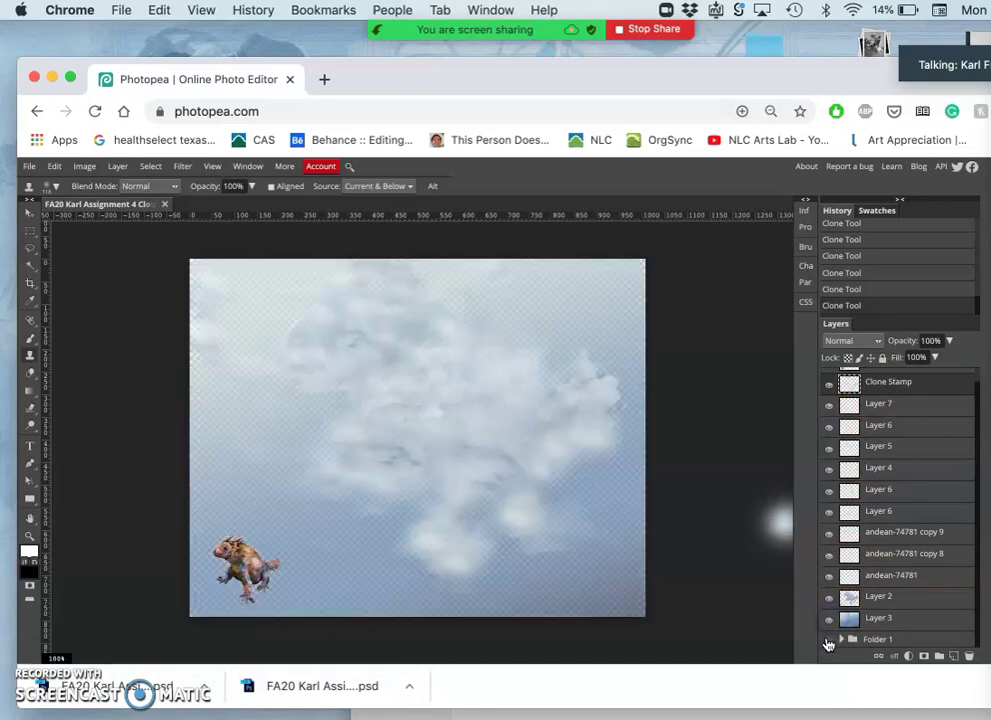
click(829, 641)
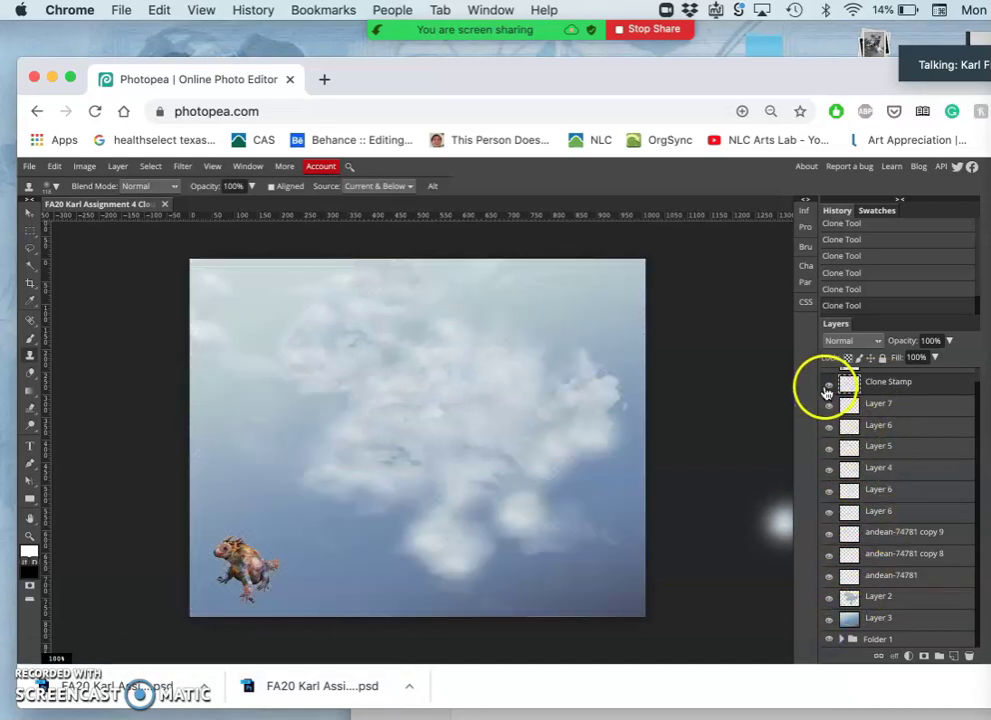
Step: Toggle the Clone Stamp layer's visibility to compare the cloud creature with and without the cloned texture
click(828, 386)
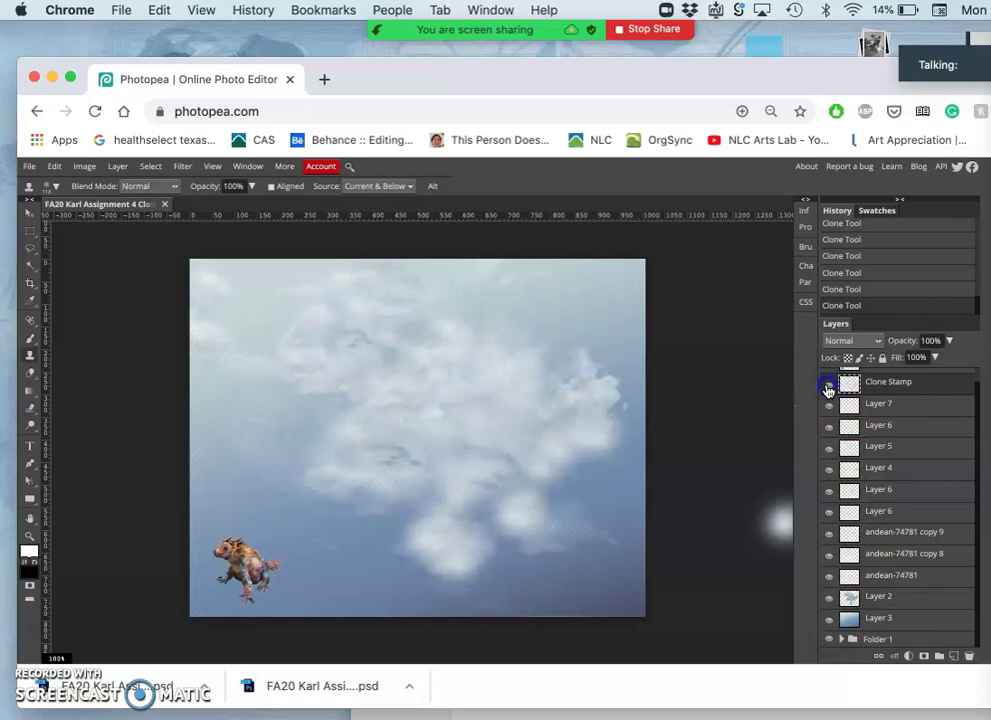
click(829, 387)
click(829, 388)
click(829, 388)
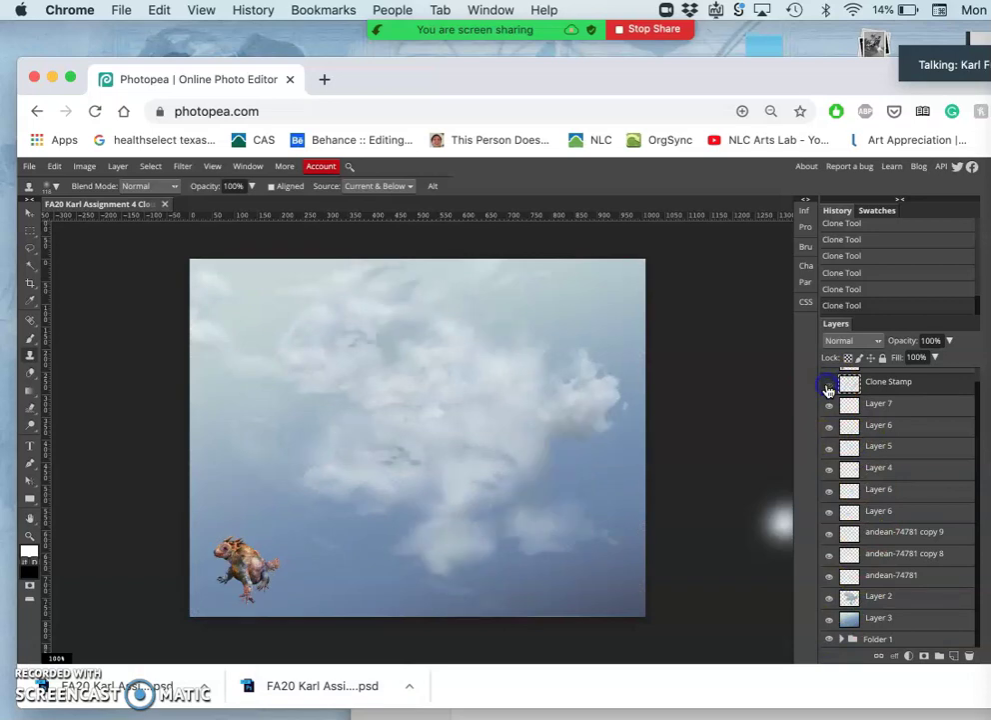
click(828, 388)
Step: Smudge the cloned cloud puffs over the creature's lower legs on the Clone Stamp layer with the Smudge tool
click(881, 382)
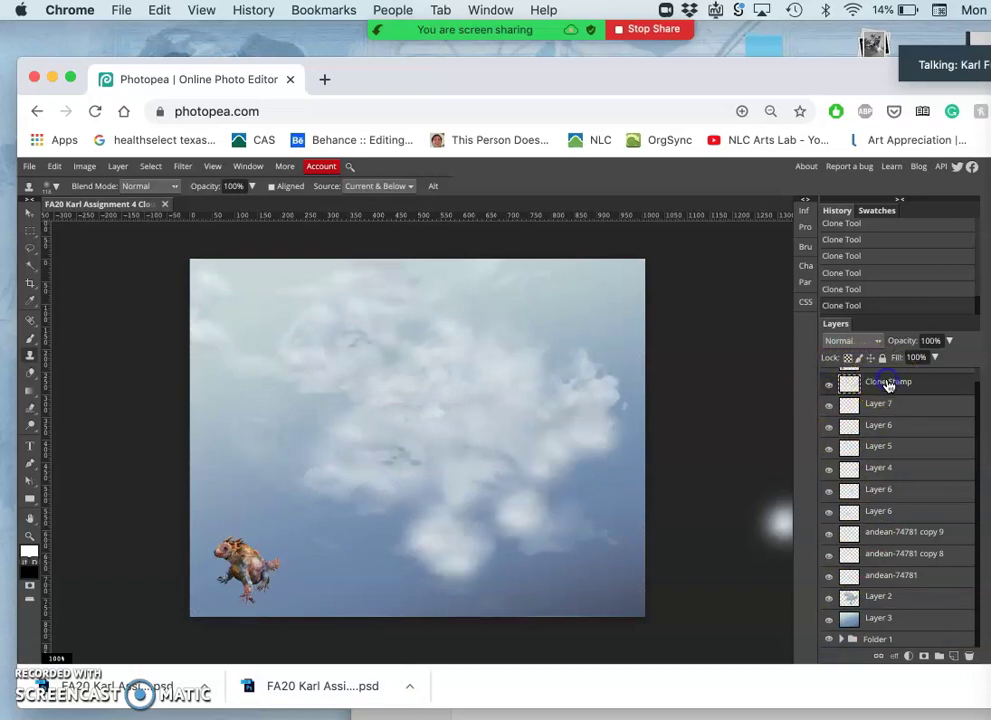
click(32, 412)
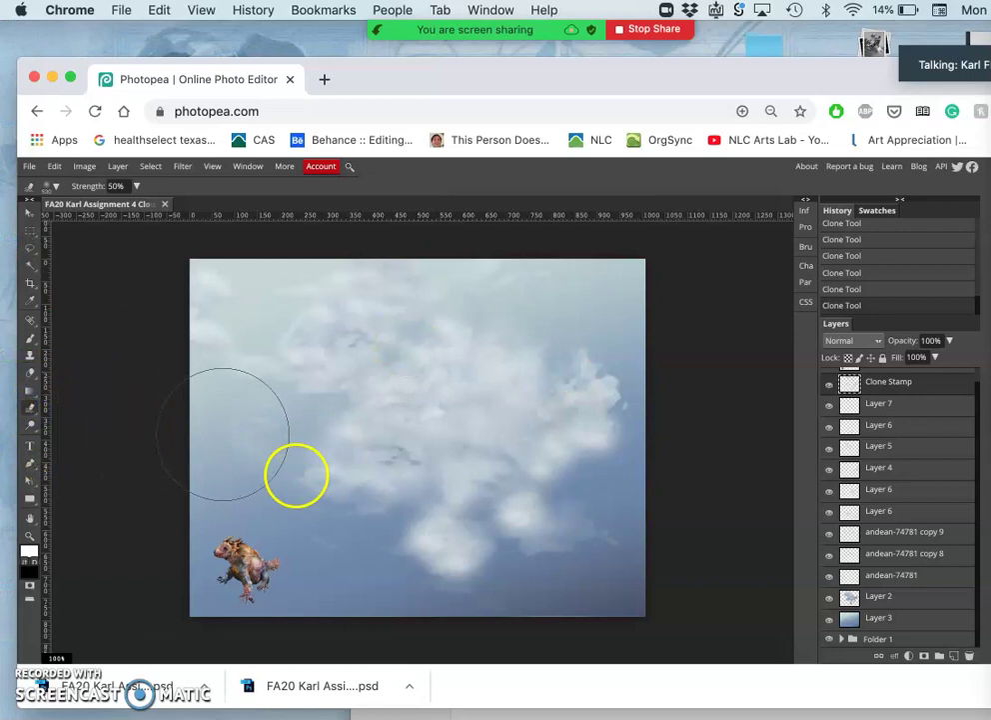
drag(447, 482, 538, 451)
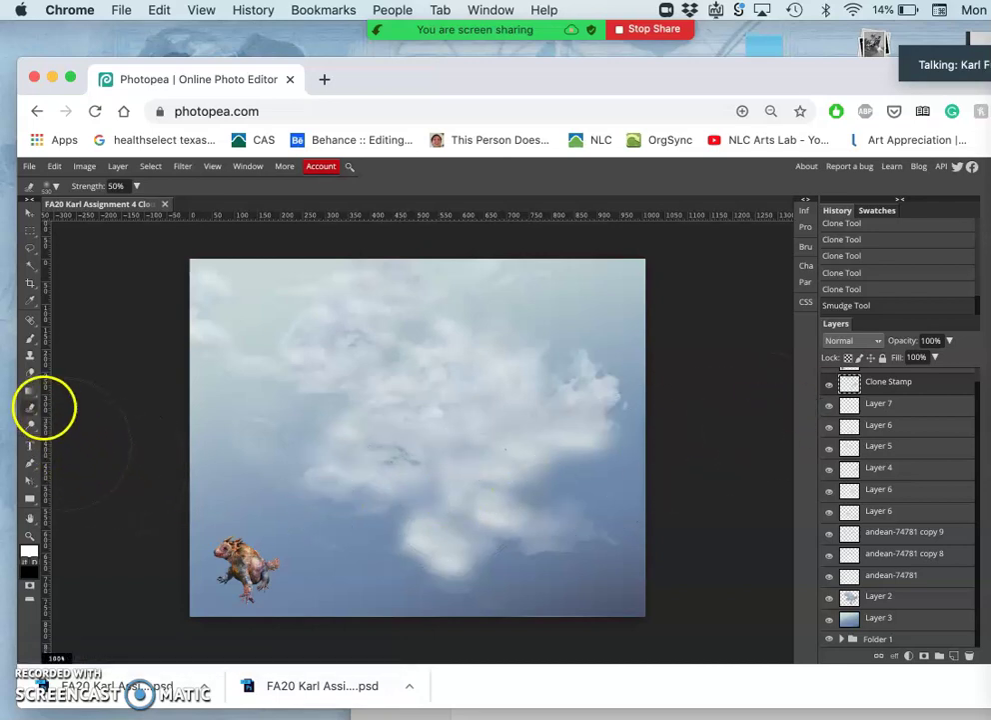
Step: Fade the cloned clouds over the creature's legs and lower body with soft Eraser strokes on the Clone Stamp layer
click(31, 374)
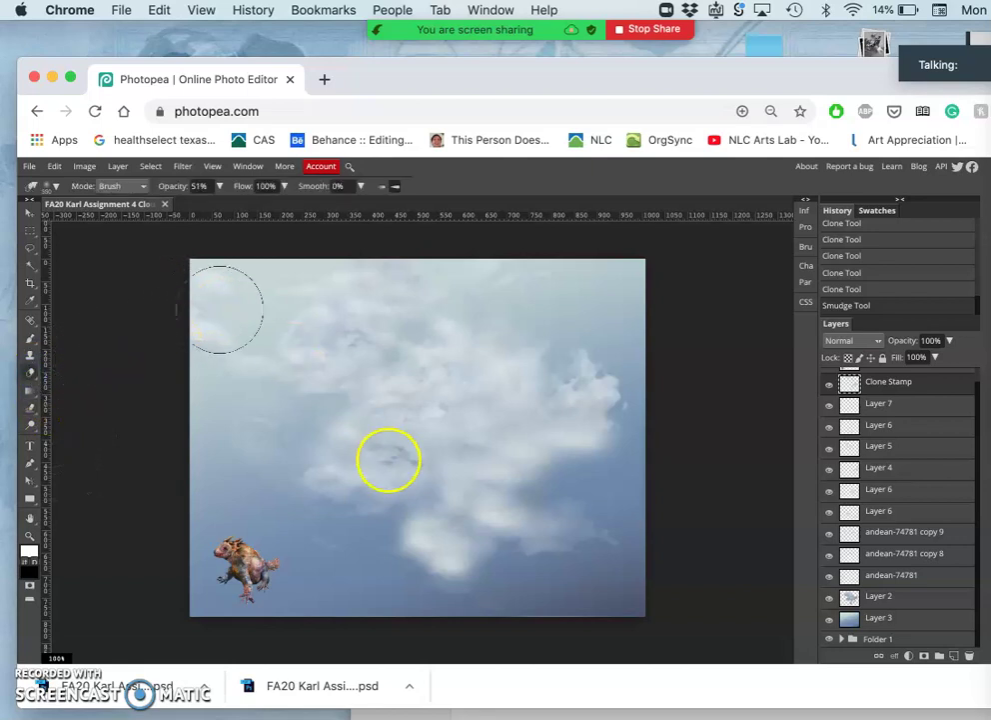
mouse_move(428, 531)
mouse_down()
mouse_move(455, 564)
mouse_move(507, 525)
mouse_up()
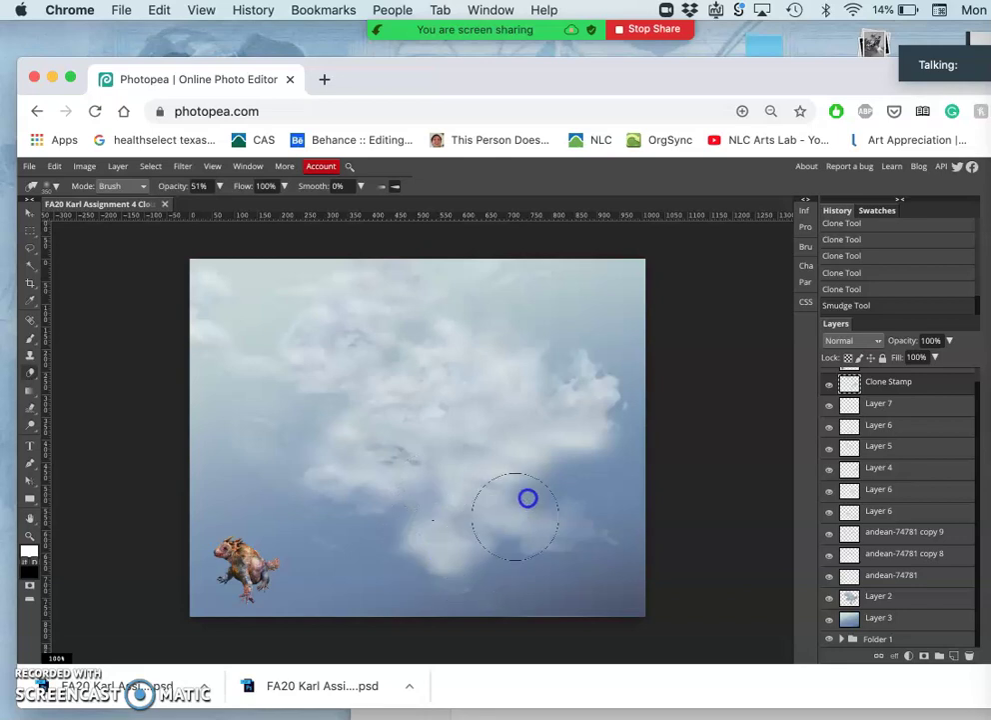
drag(534, 486, 535, 485)
mouse_move(509, 440)
mouse_down()
mouse_move(533, 406)
mouse_move(527, 414)
mouse_up()
drag(457, 472, 457, 471)
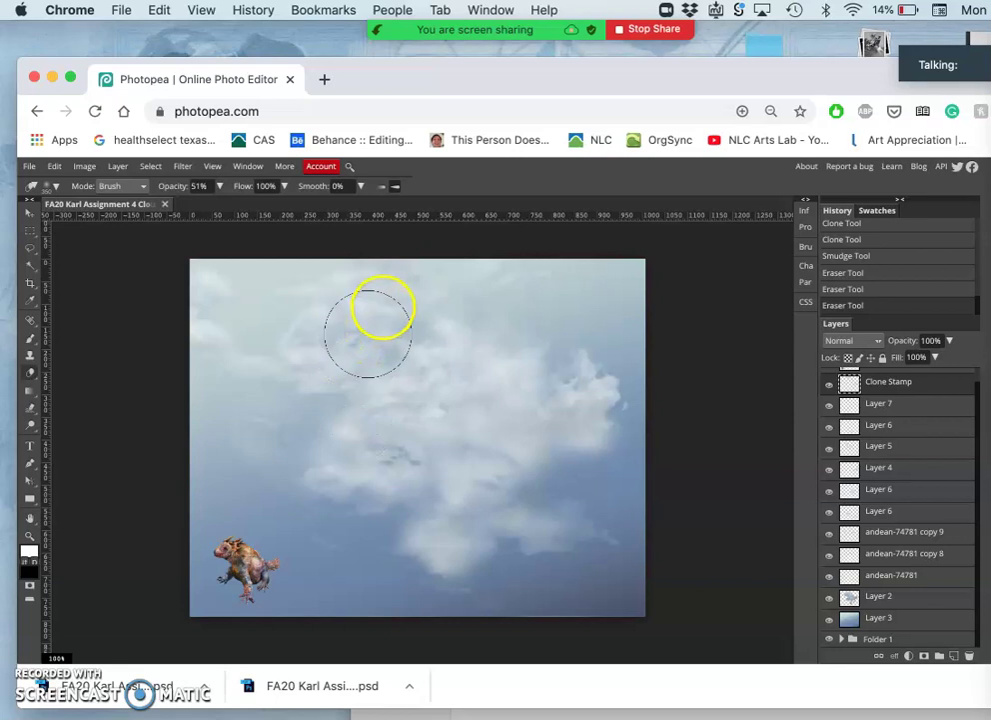
Step: Lightly erase cloned texture above and behind the creature's head, undoing the first pass over the top of the head
click(396, 288)
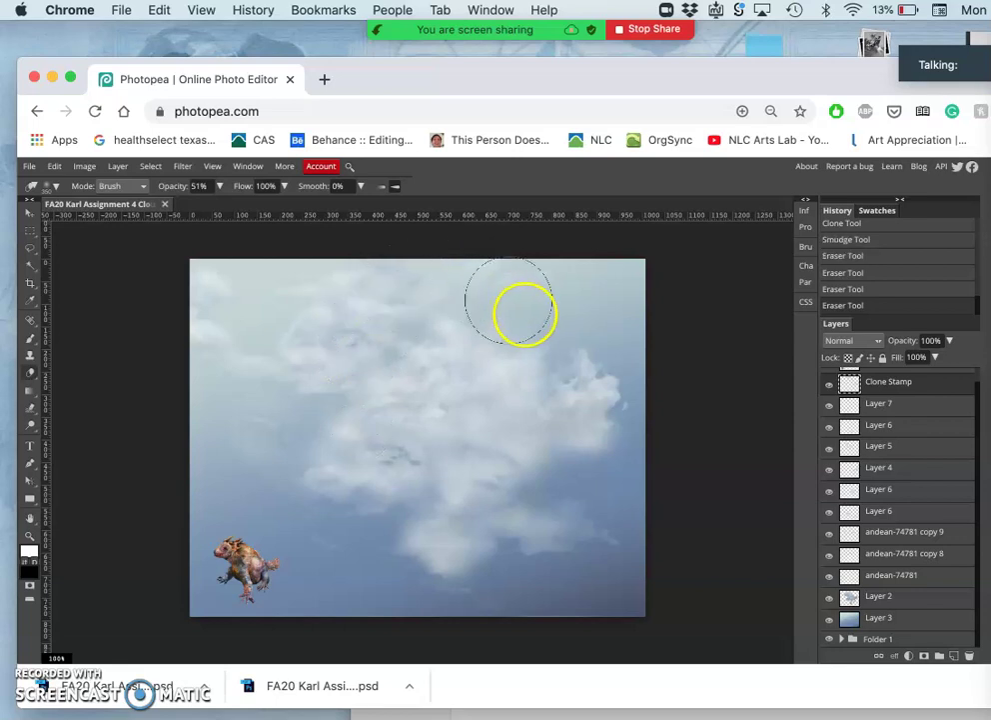
key(ctrl+z)
click(458, 299)
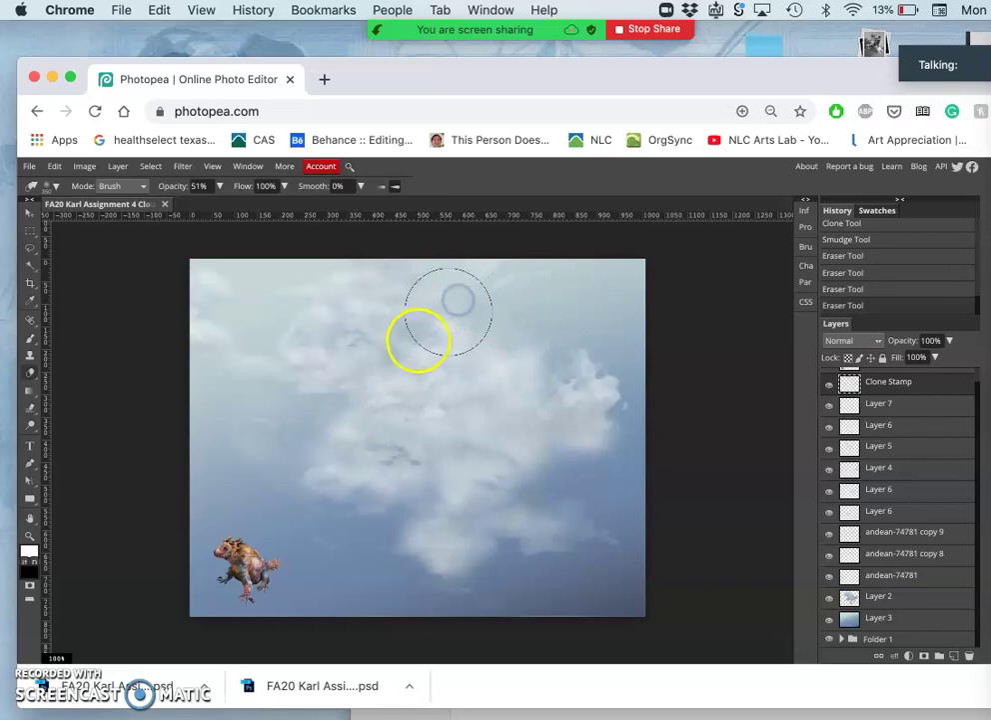
click(399, 345)
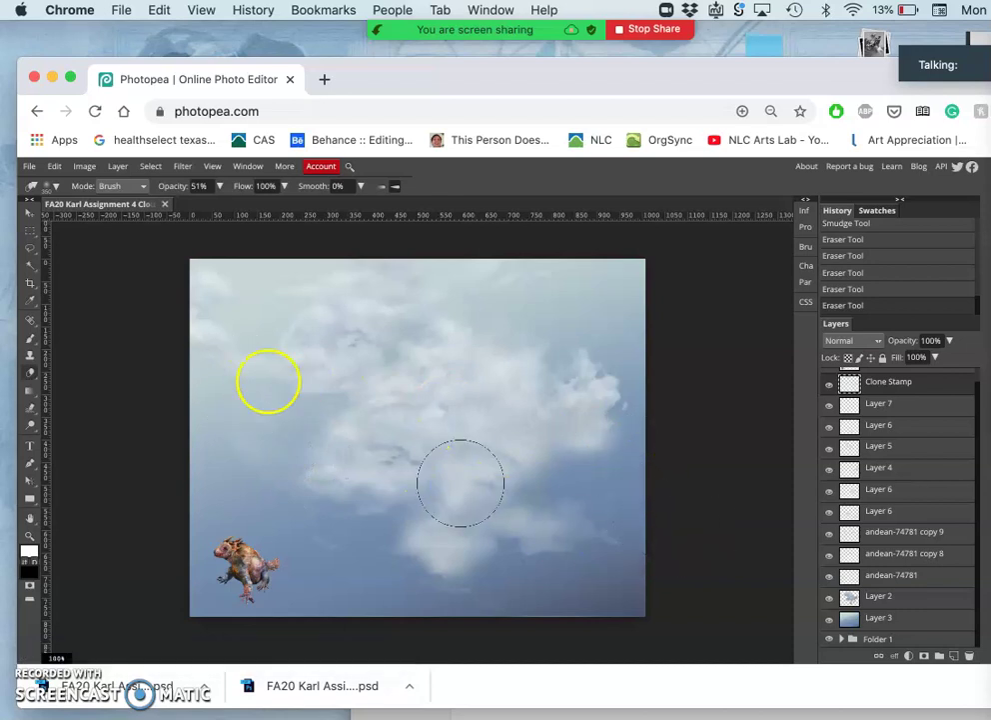
Step: Toggle the andean-74781 and andean-74781 copy 8 layers to examine which clouds each one holds
click(28, 213)
click(571, 517)
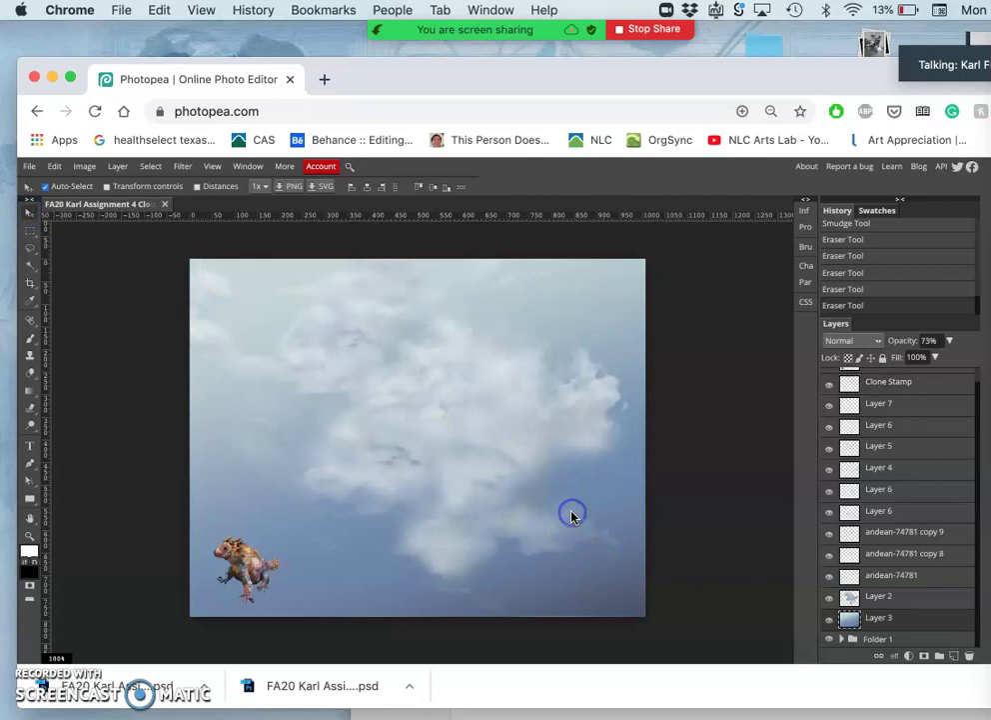
click(830, 577)
click(830, 578)
click(829, 578)
click(829, 578)
click(831, 560)
click(831, 560)
Step: Select the andean-74781 copy 8 layer and erase its faint clouds near the sky's upper-left corner
click(858, 558)
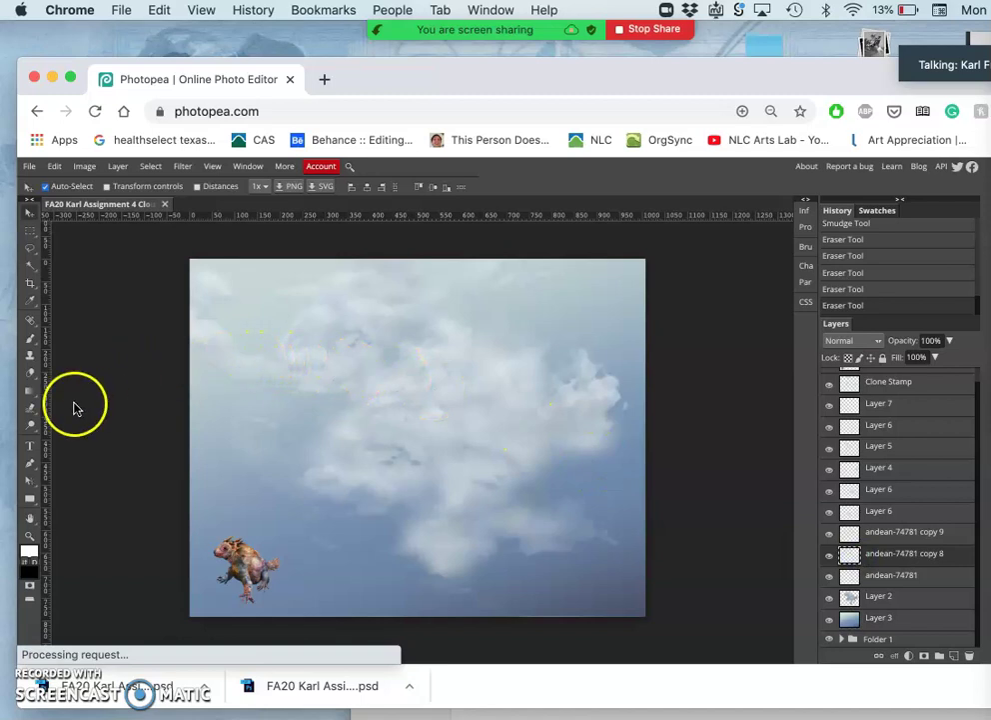
click(30, 376)
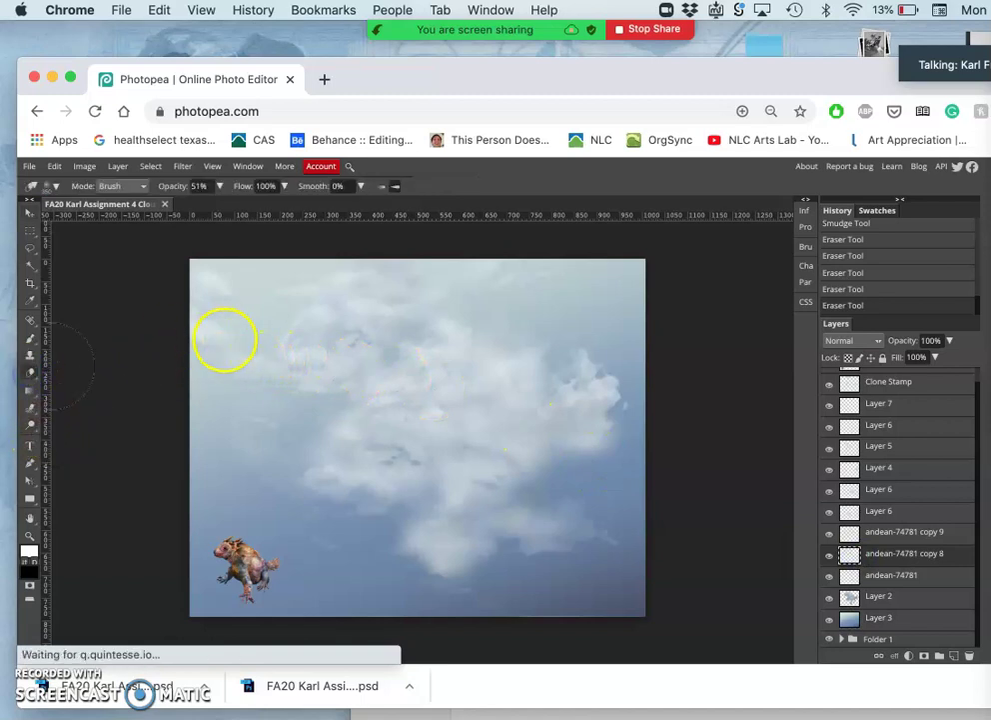
drag(240, 339, 229, 335)
mouse_move(248, 289)
mouse_down()
mouse_move(462, 244)
mouse_move(637, 293)
mouse_move(647, 328)
mouse_move(641, 390)
mouse_move(646, 309)
mouse_move(636, 389)
mouse_move(731, 526)
mouse_up()
Step: Toggle the andean-74781 copy 9 layer and the Layer 6 directly above it to examine their effect on the creature
click(829, 537)
click(830, 540)
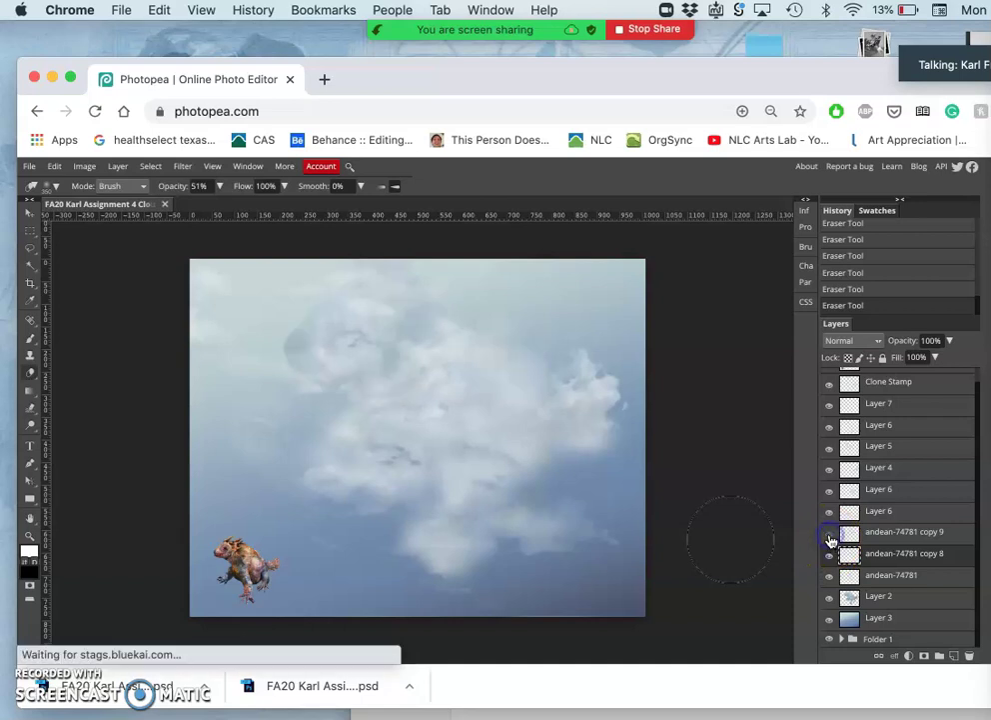
click(830, 540)
click(832, 540)
click(830, 517)
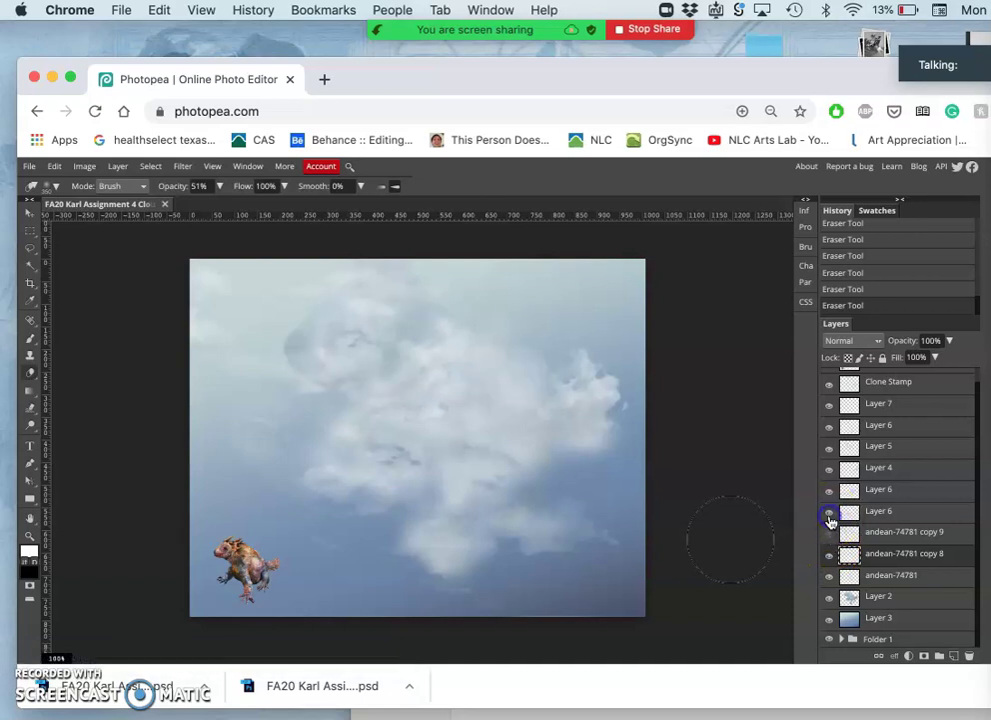
click(829, 539)
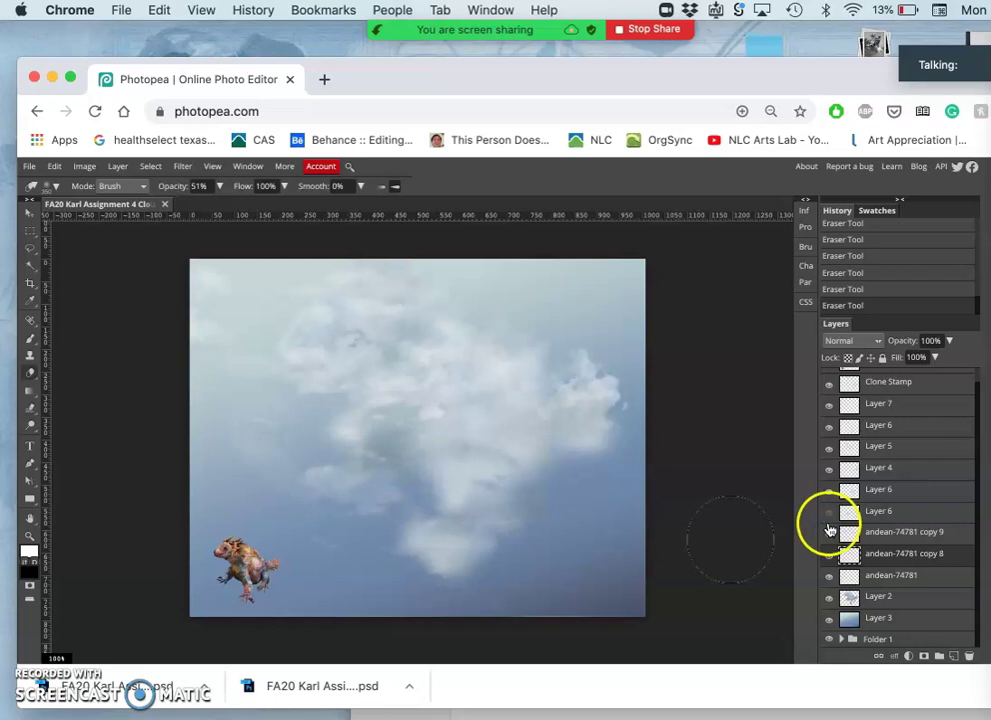
click(829, 517)
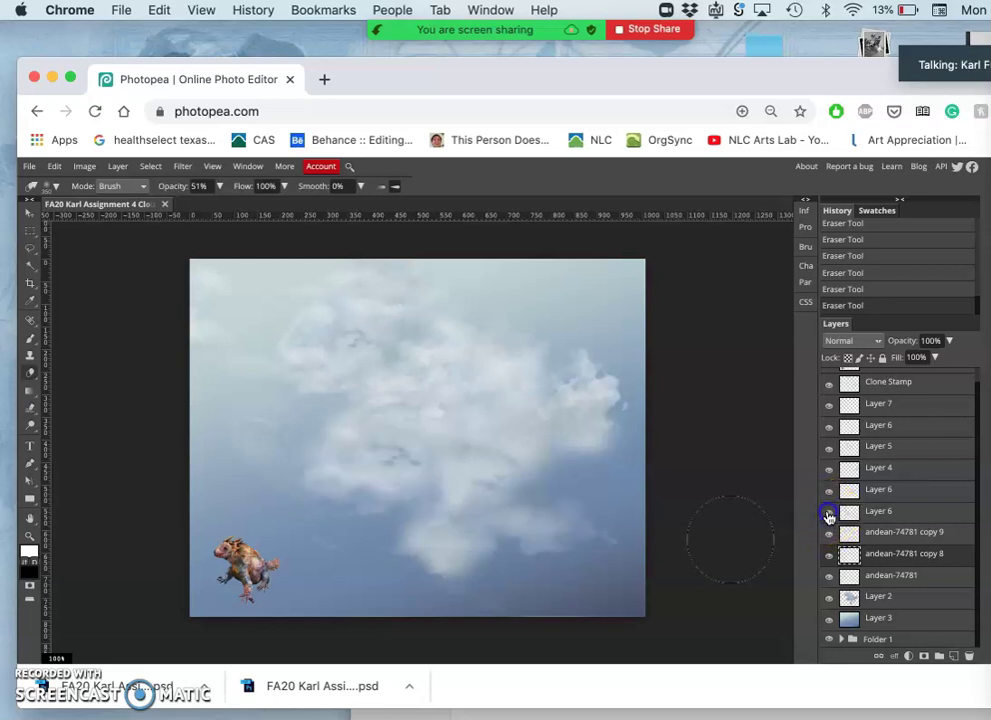
click(829, 517)
click(829, 516)
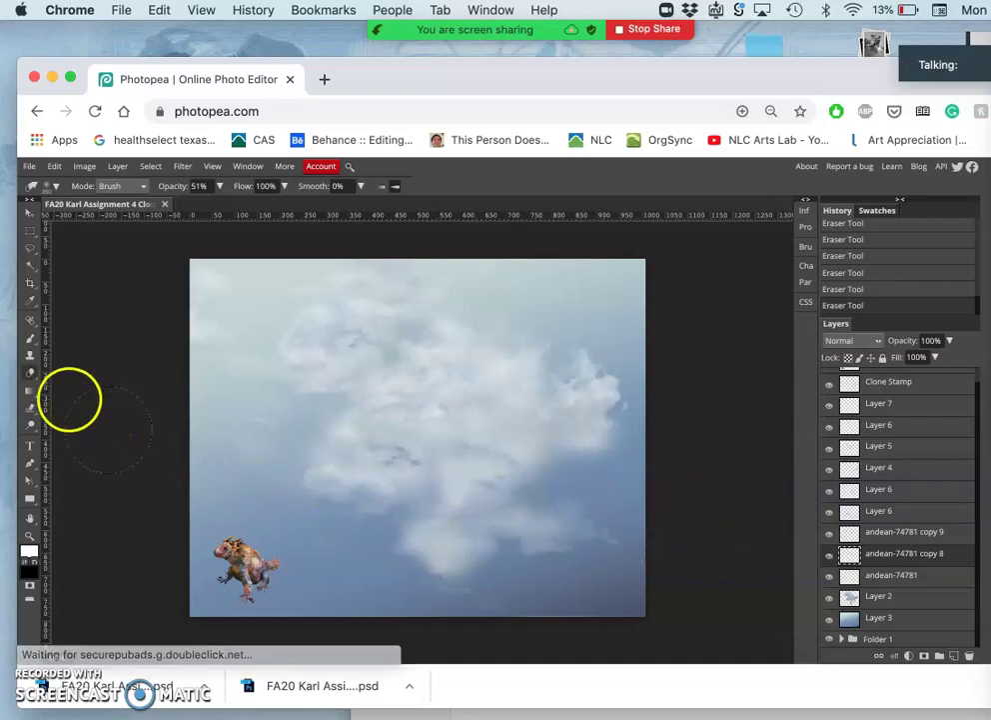
Step: Try to smudge the cloud beside the creature's rear leg on the andean-74781 copy 8 layer, and undo the smudge
click(30, 409)
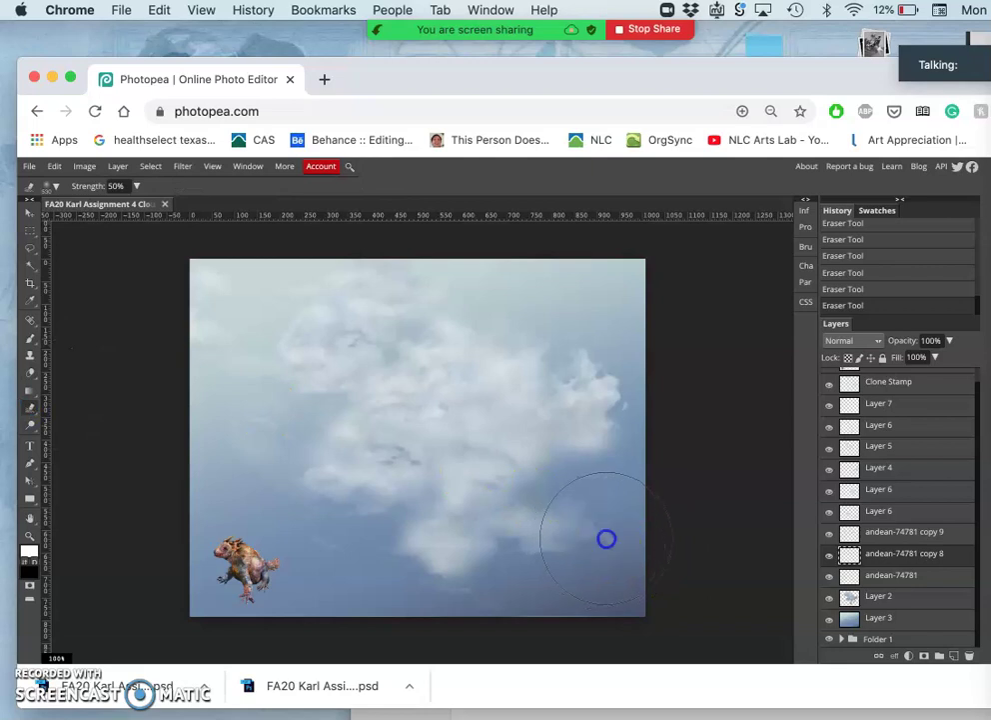
drag(585, 521, 536, 483)
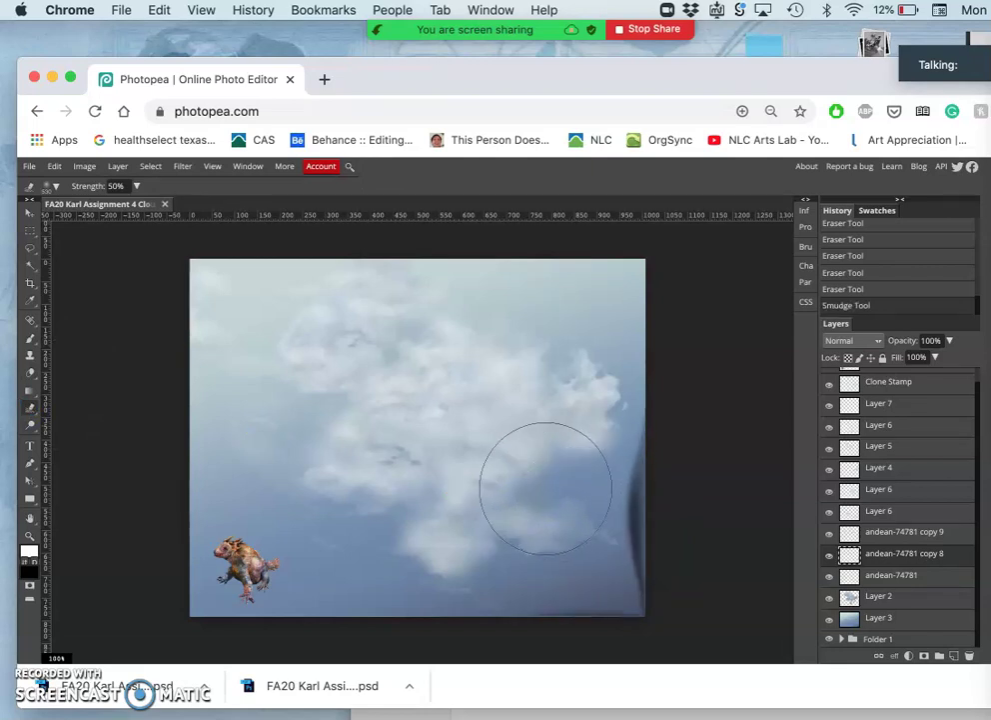
key(super+z)
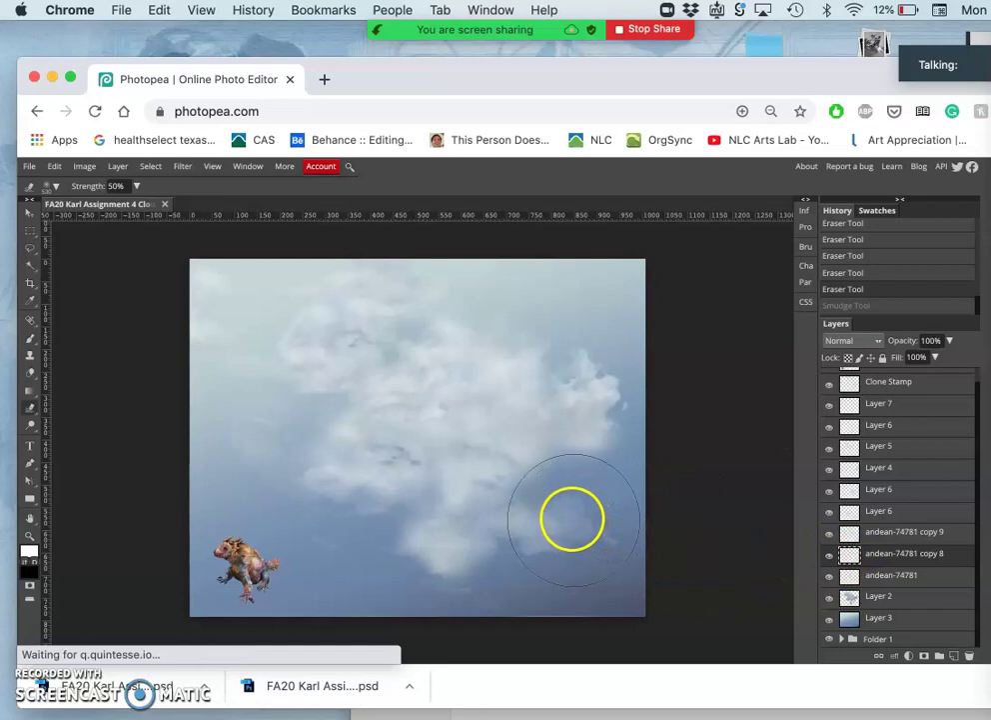
drag(570, 518, 514, 492)
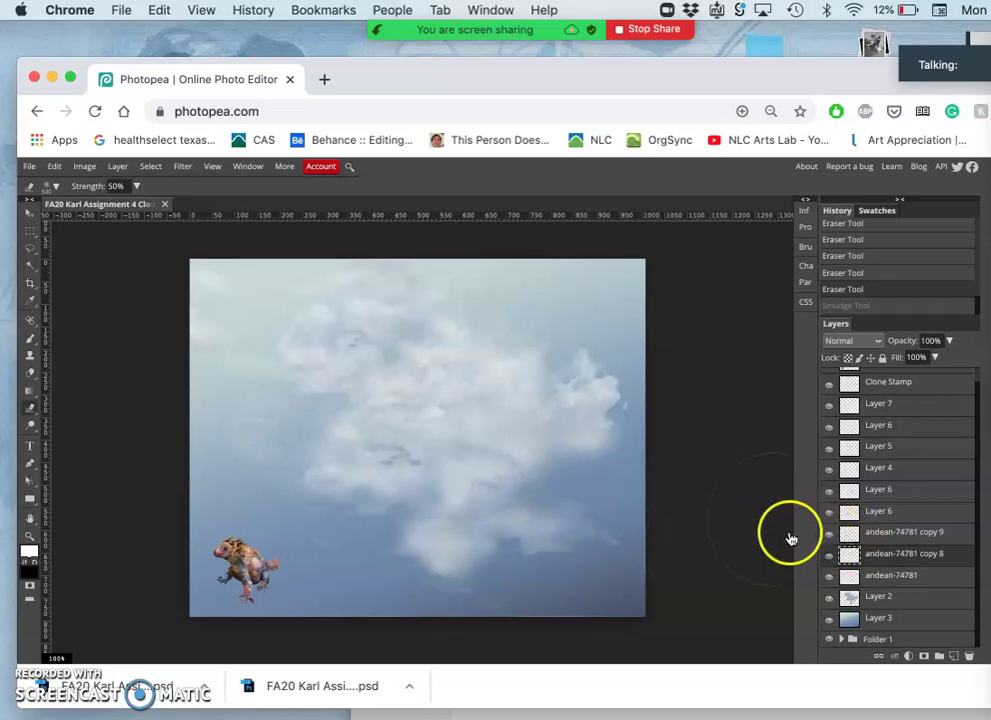
Step: Save the cloud creature document as a PSD file
click(31, 170)
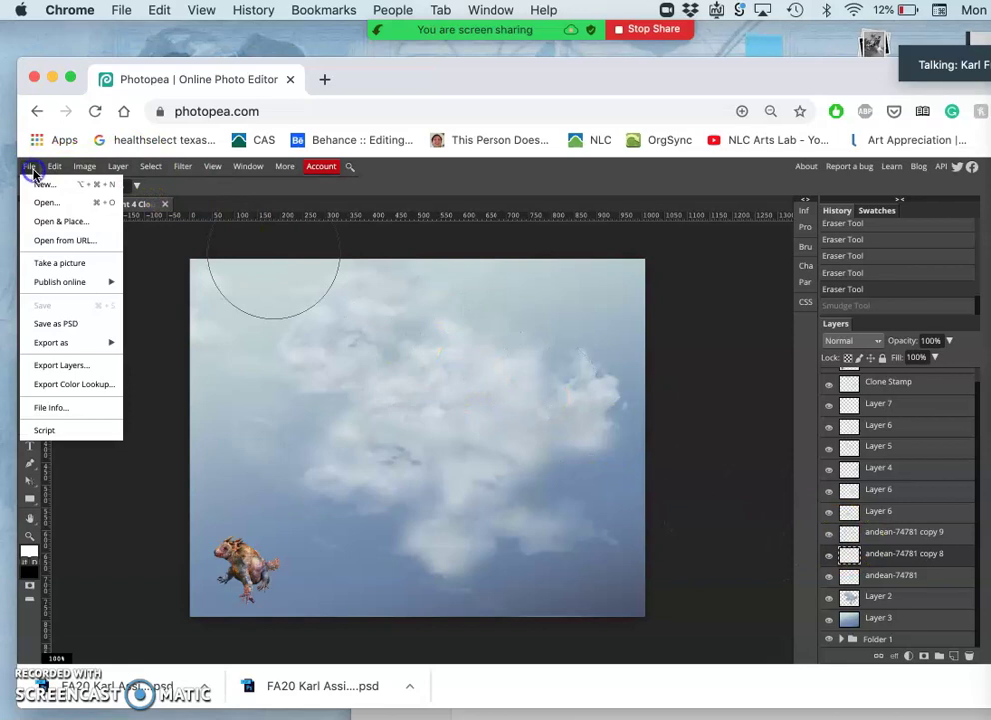
click(70, 325)
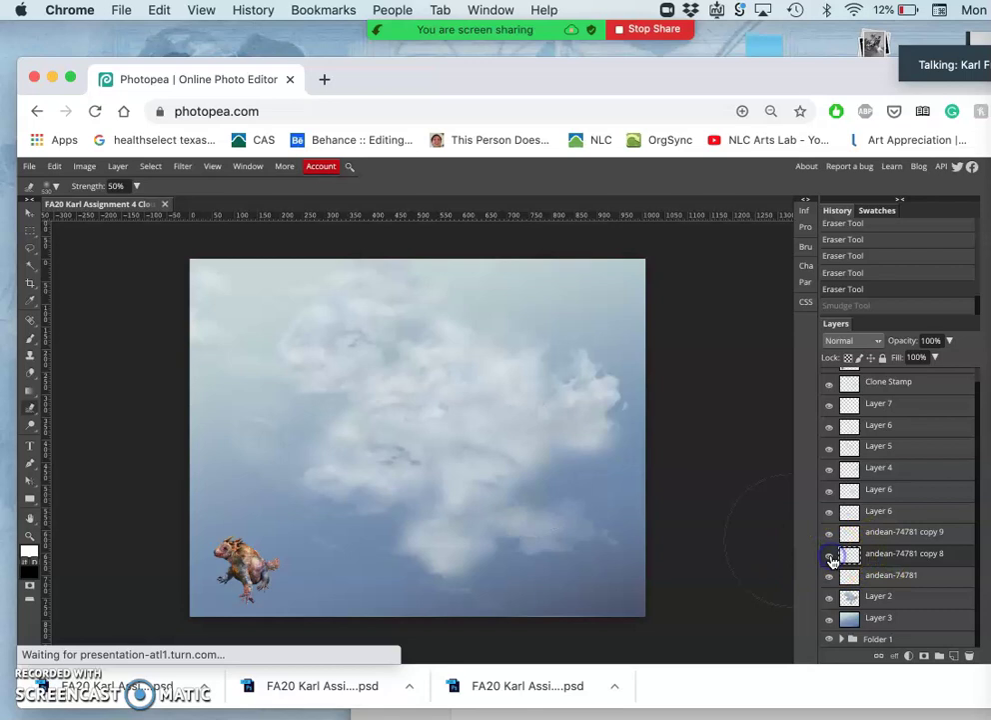
Step: Toggle the andean-74781 copy 8 and copy 9 layers to compare the picture with and without their clouds
click(831, 555)
click(833, 560)
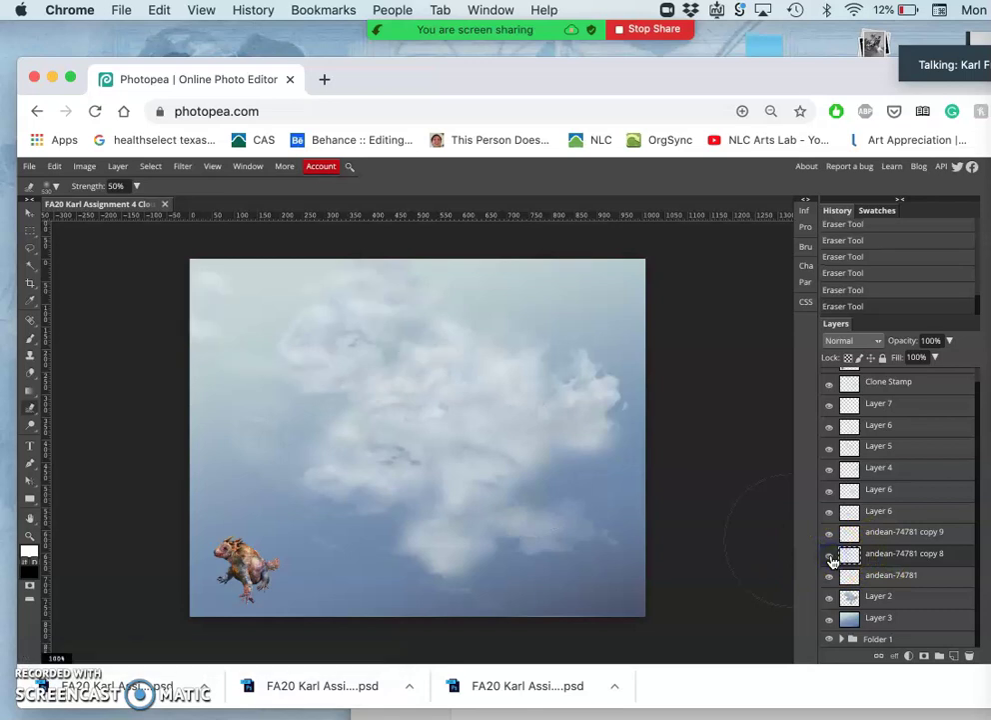
click(831, 540)
click(831, 541)
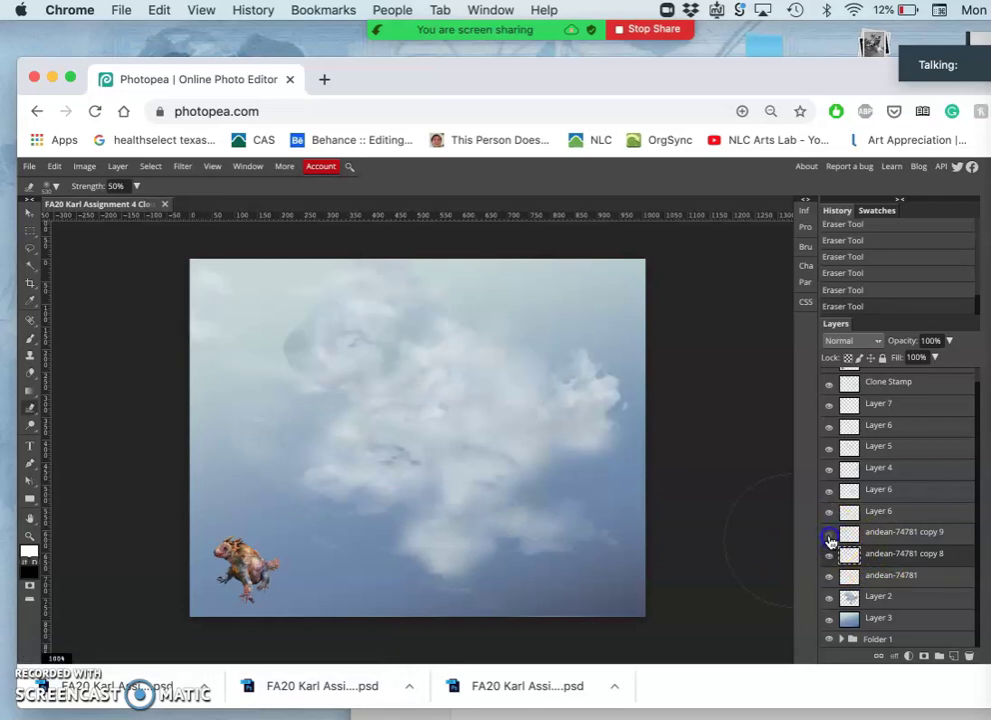
Step: Erase the stray cloud around the creature's rear leg on the Layer 6 directly above andean-74781 copy 9, with the eraser at 51% opacity
click(831, 533)
click(830, 514)
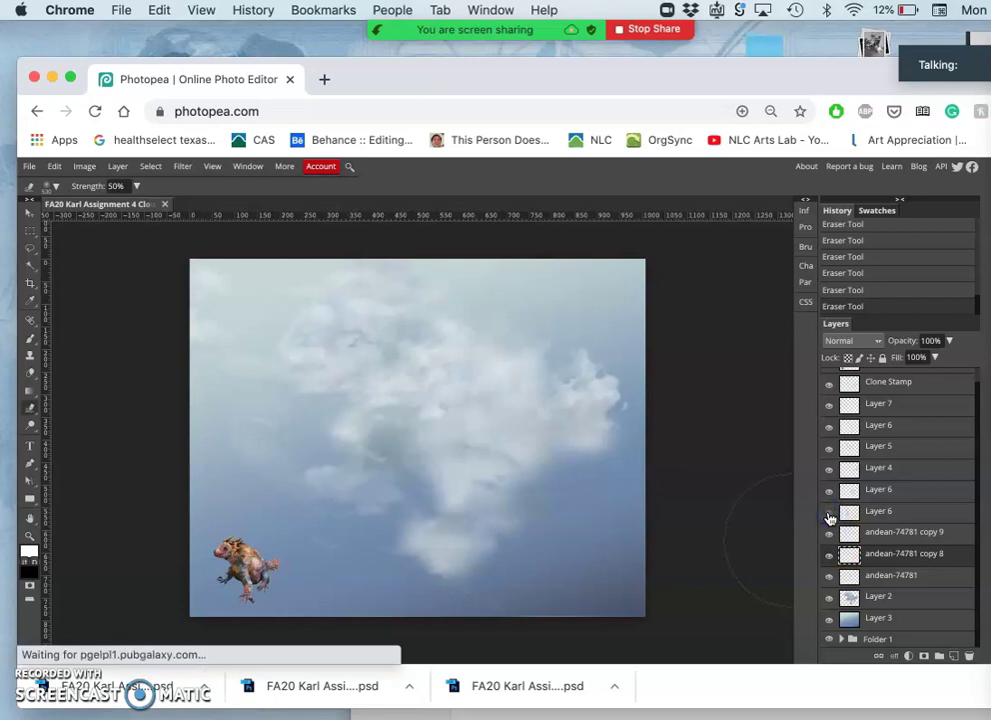
click(875, 515)
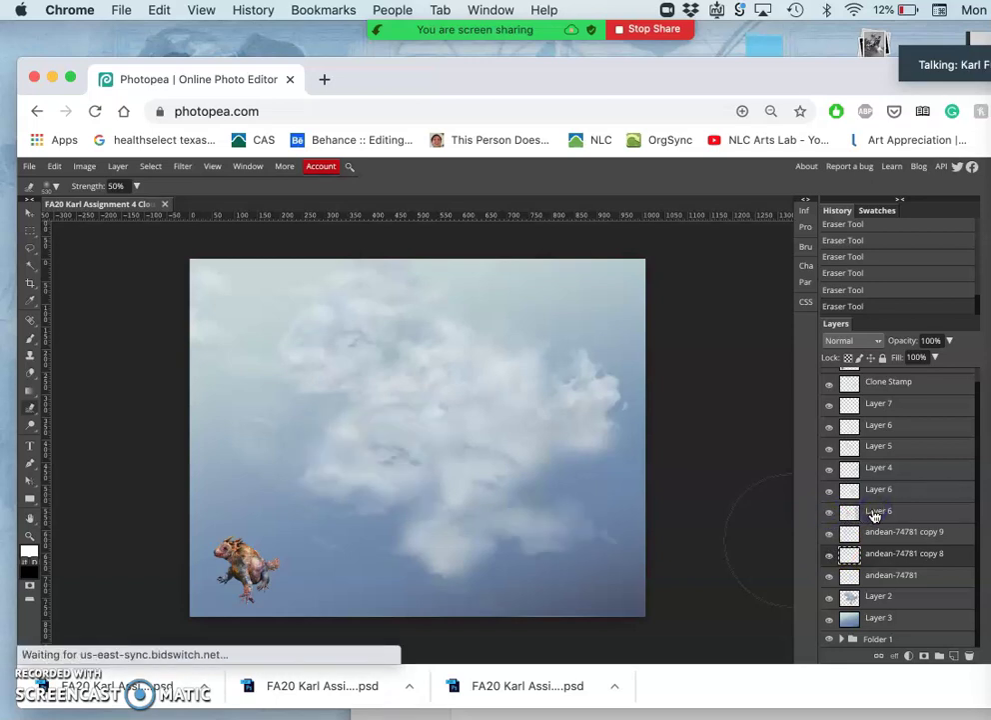
click(617, 526)
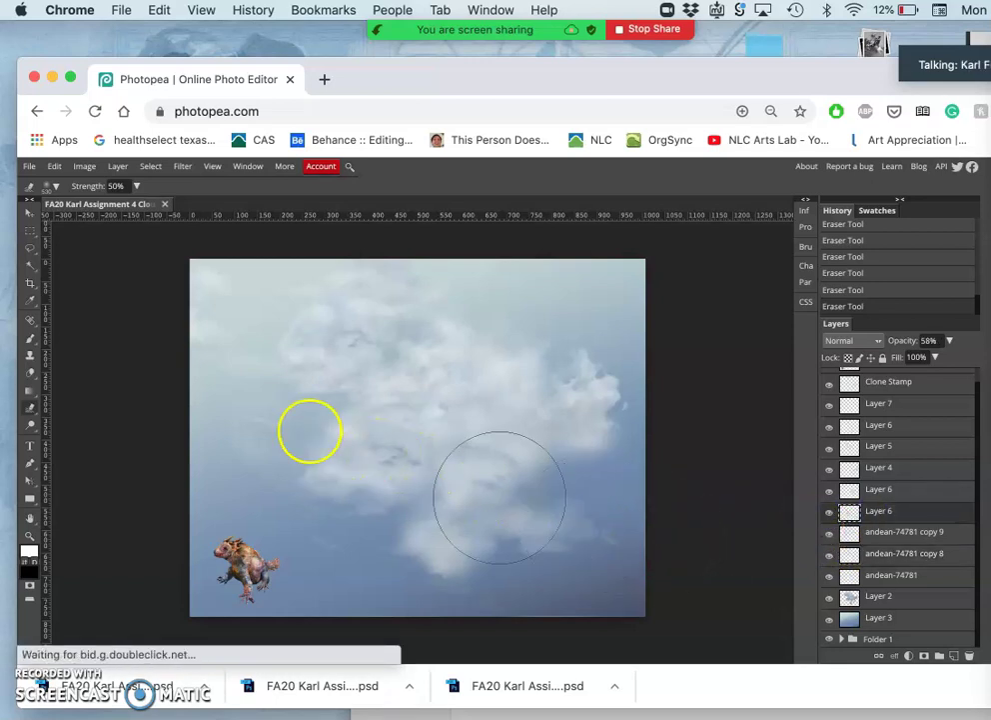
click(31, 378)
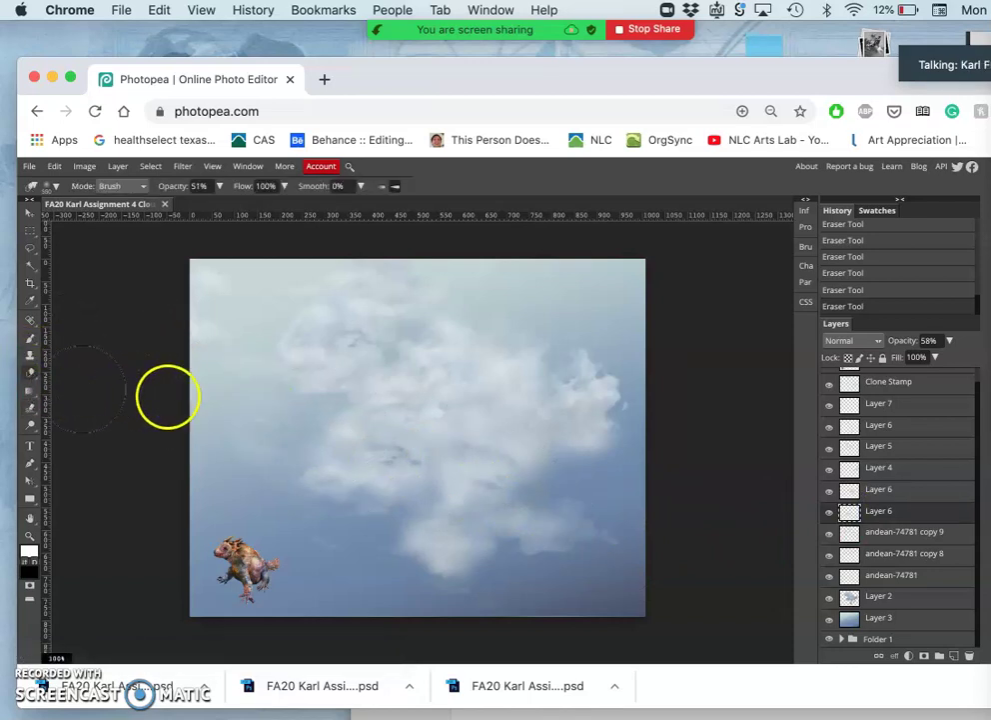
click(619, 505)
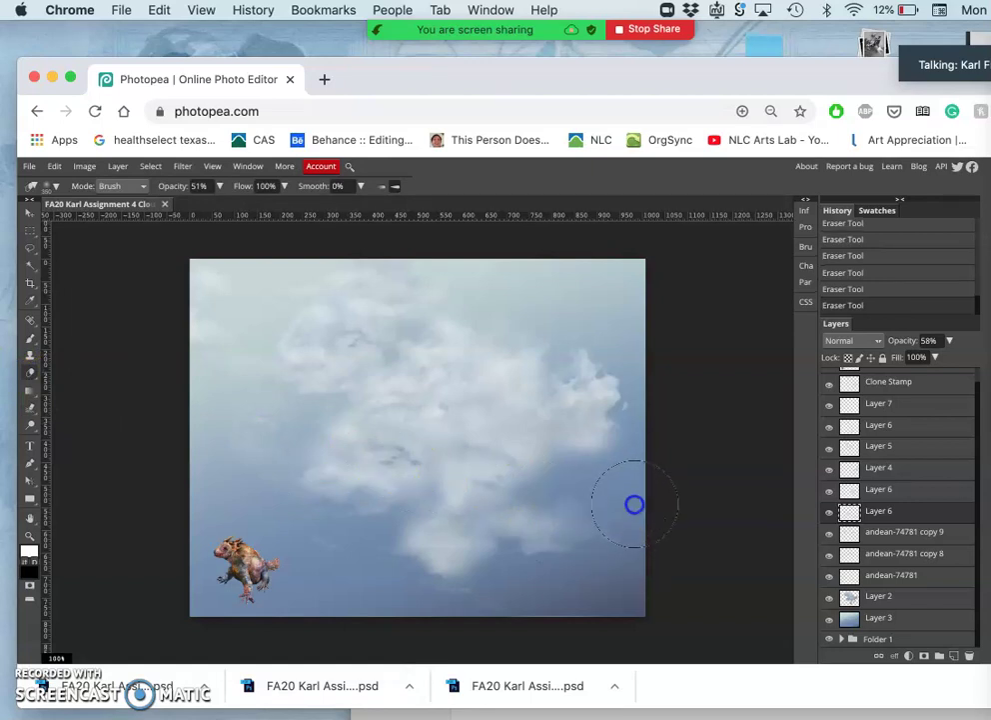
mouse_move(627, 585)
mouse_down()
mouse_move(537, 596)
mouse_move(514, 587)
mouse_move(512, 570)
mouse_up()
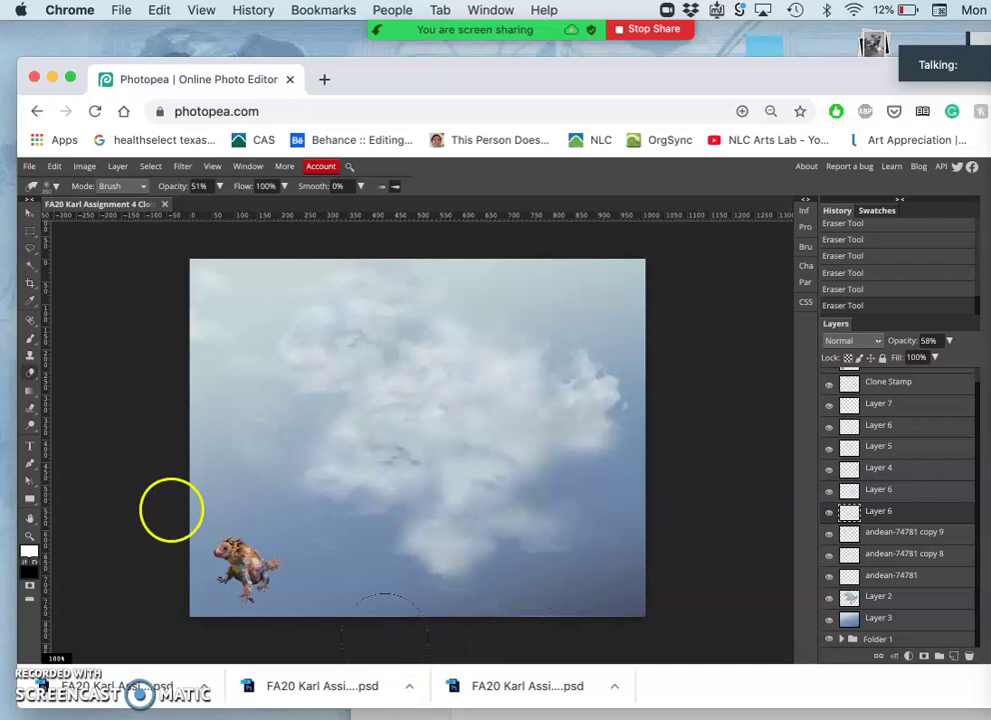
Step: Smudge the cloud edges around the rear leg on the same Layer 6 with a 100 px Smudge brush
click(29, 415)
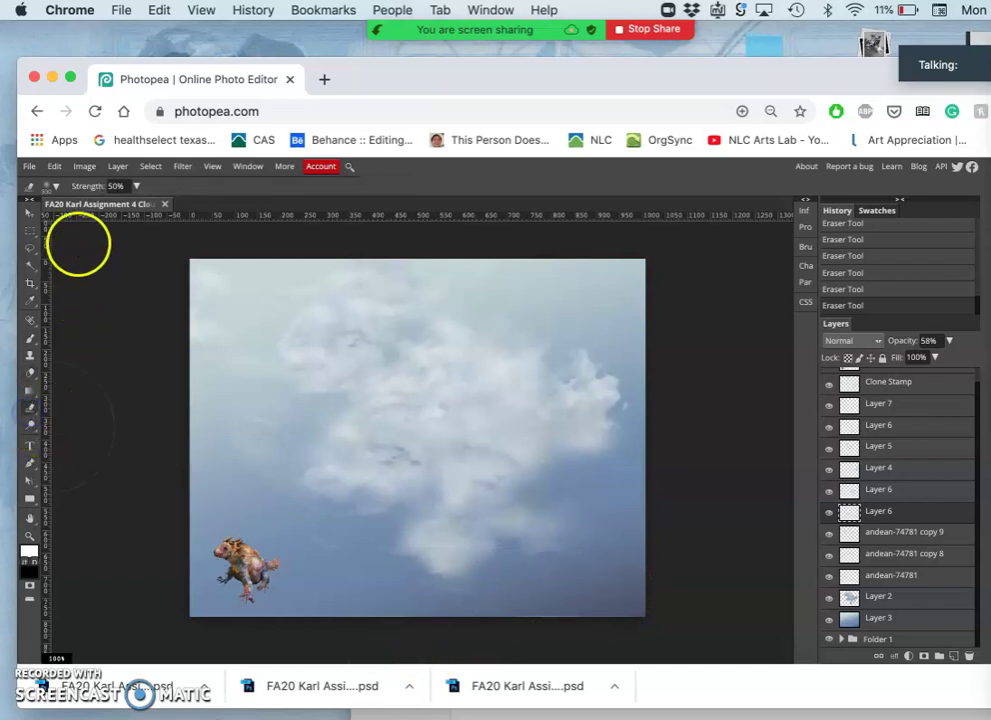
click(56, 187)
drag(82, 221, 108, 224)
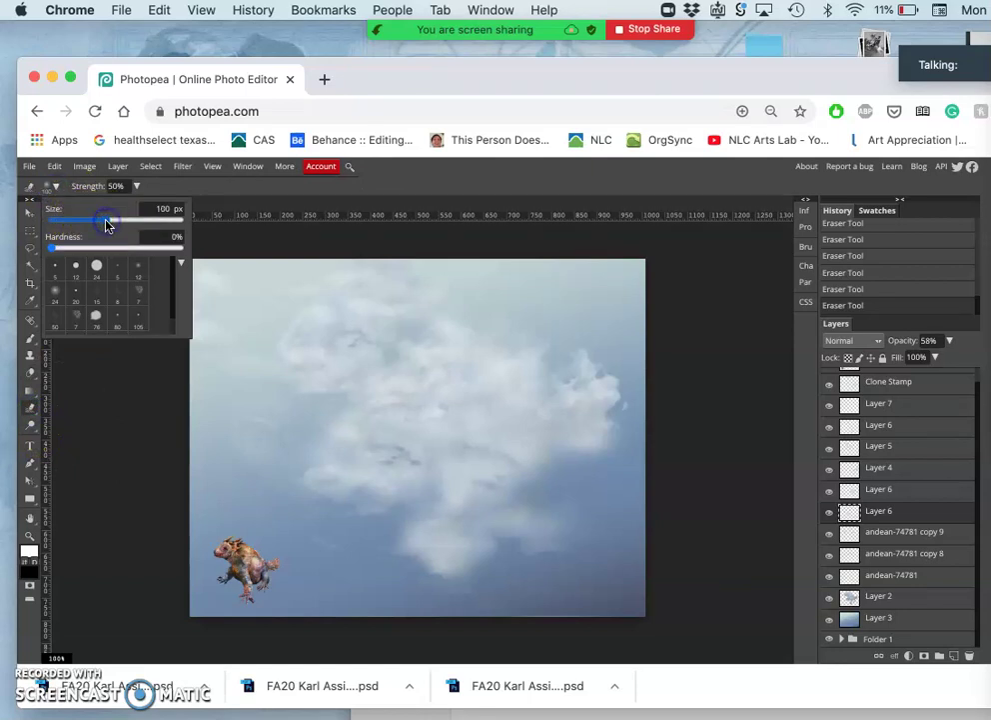
click(565, 551)
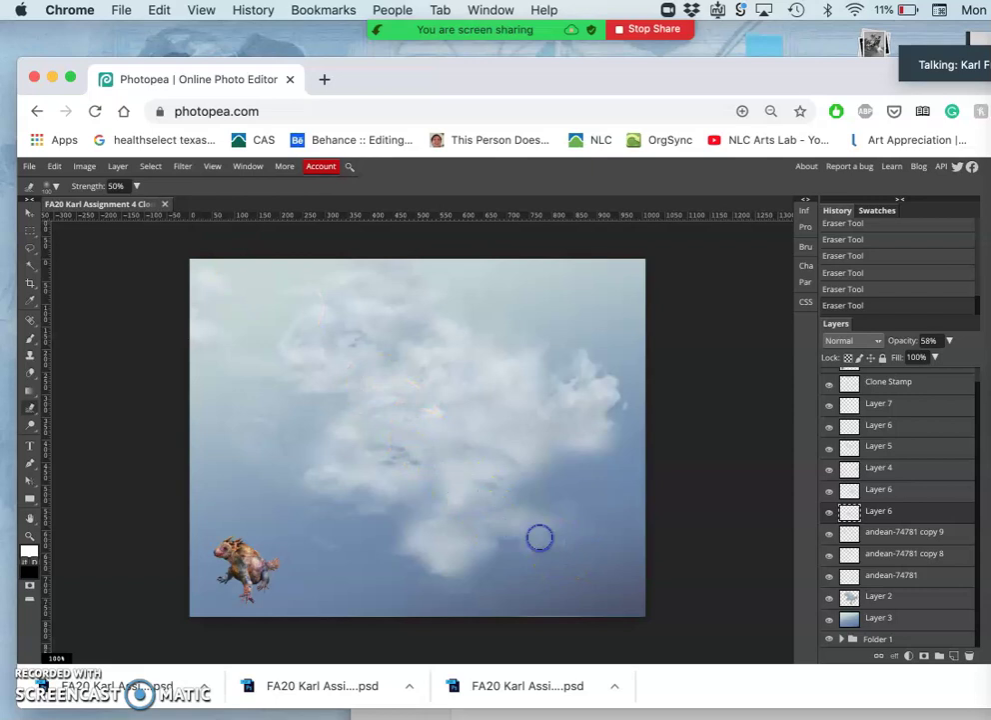
drag(572, 527, 590, 507)
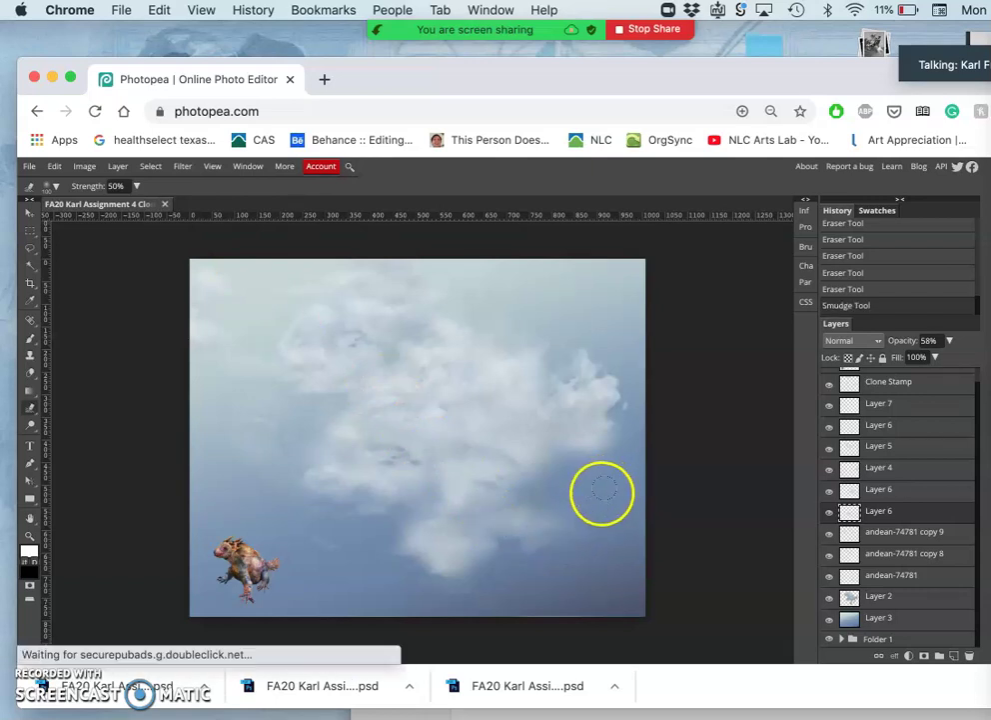
mouse_move(585, 508)
mouse_down()
mouse_move(571, 506)
mouse_move(589, 478)
mouse_move(595, 434)
mouse_move(566, 411)
mouse_up()
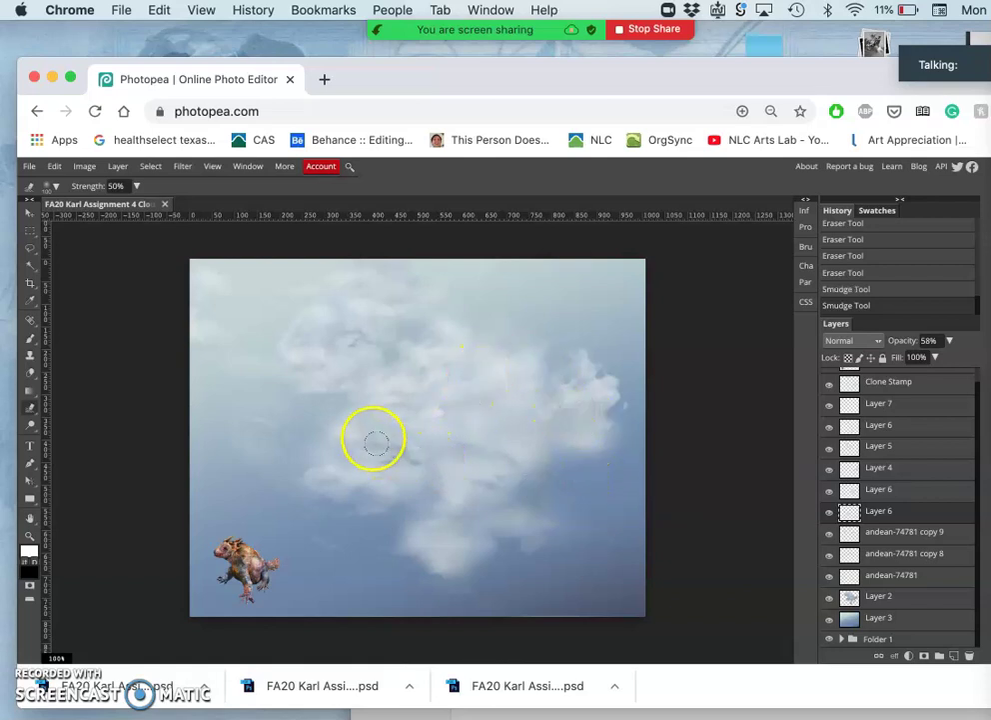
Step: Try lower and higher opacities for the Layer 6 directly below Layer 4, and return it to 58%
click(828, 492)
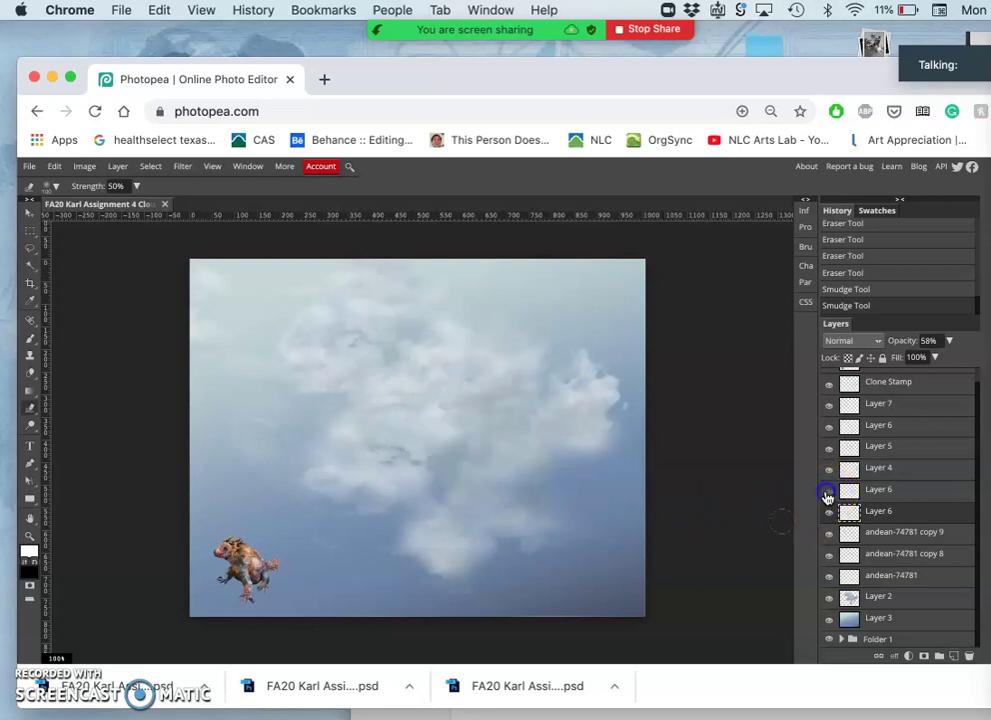
click(827, 492)
click(851, 489)
click(950, 342)
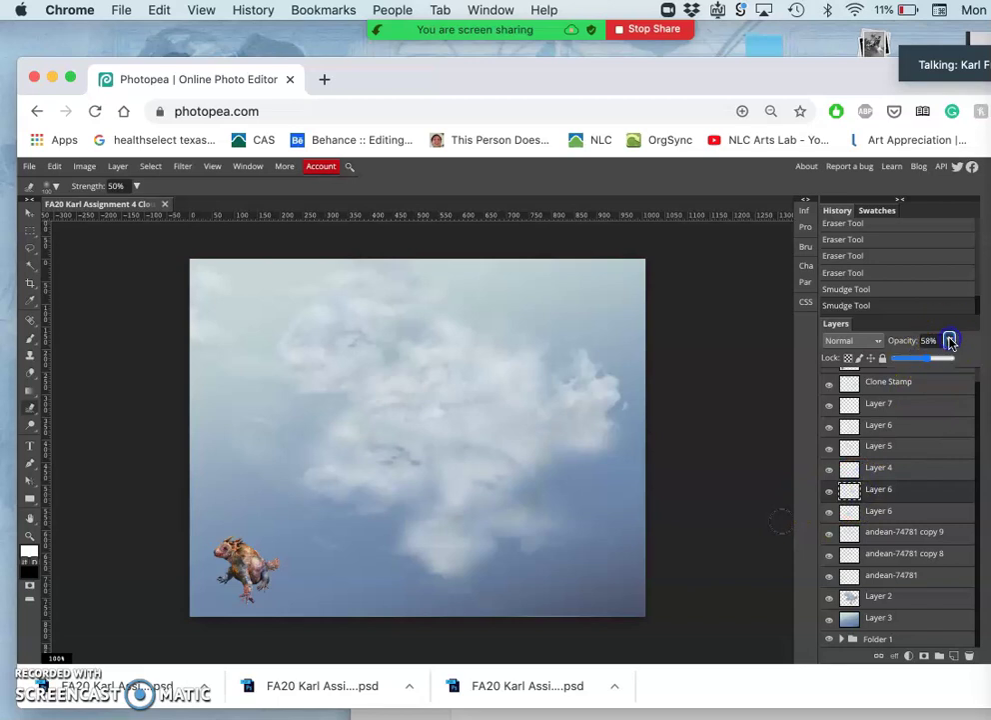
drag(925, 361, 920, 362)
click(920, 360)
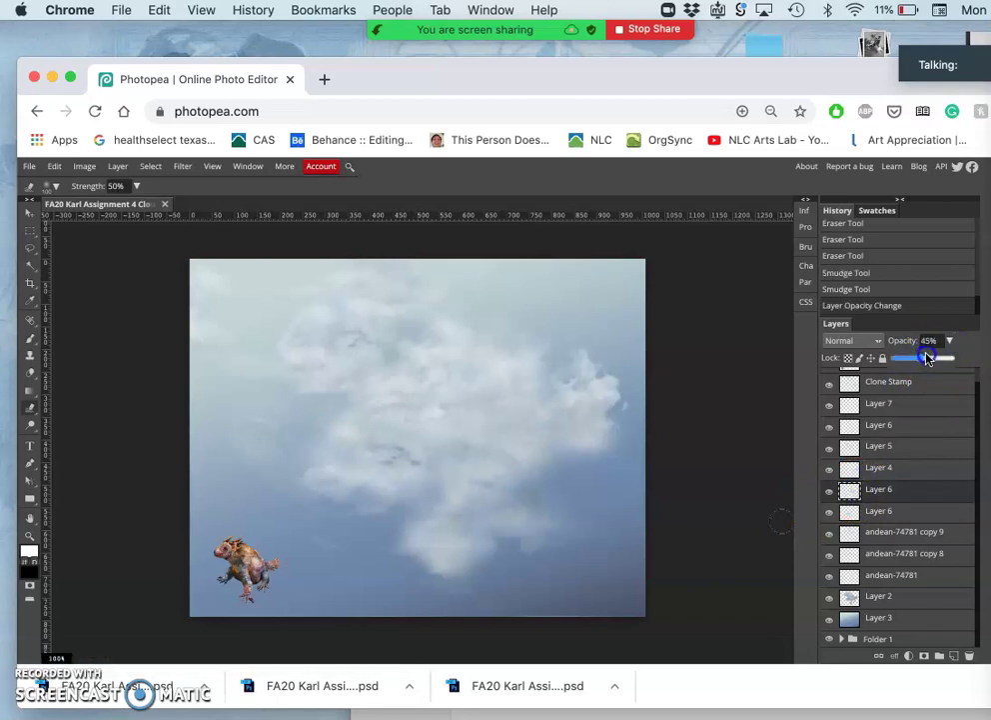
right_click(926, 356)
click(940, 357)
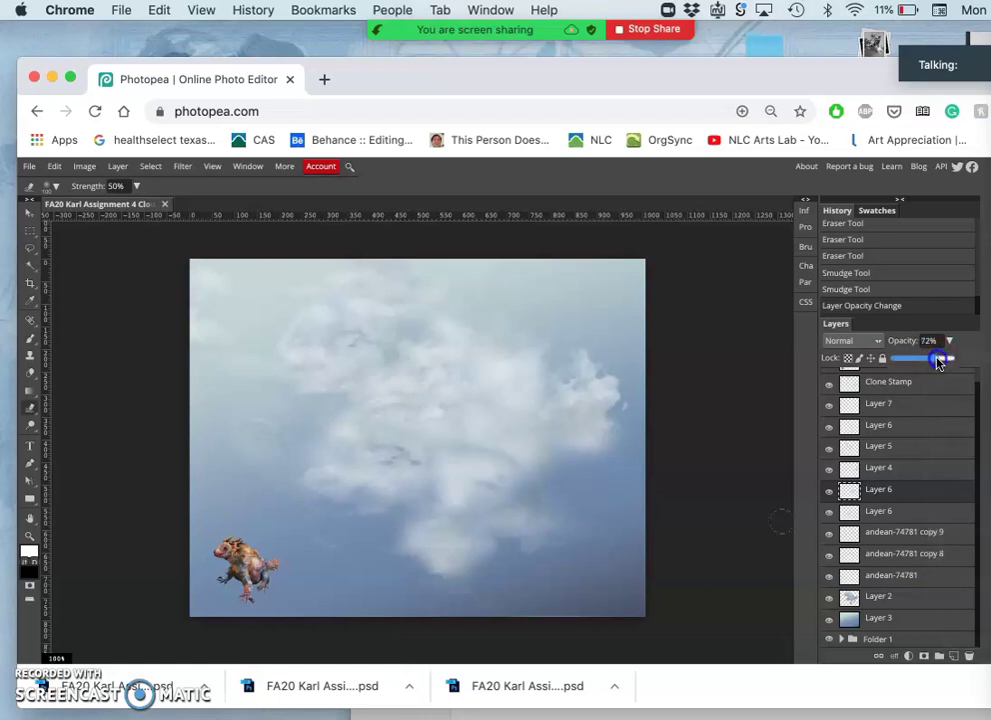
drag(937, 362, 927, 363)
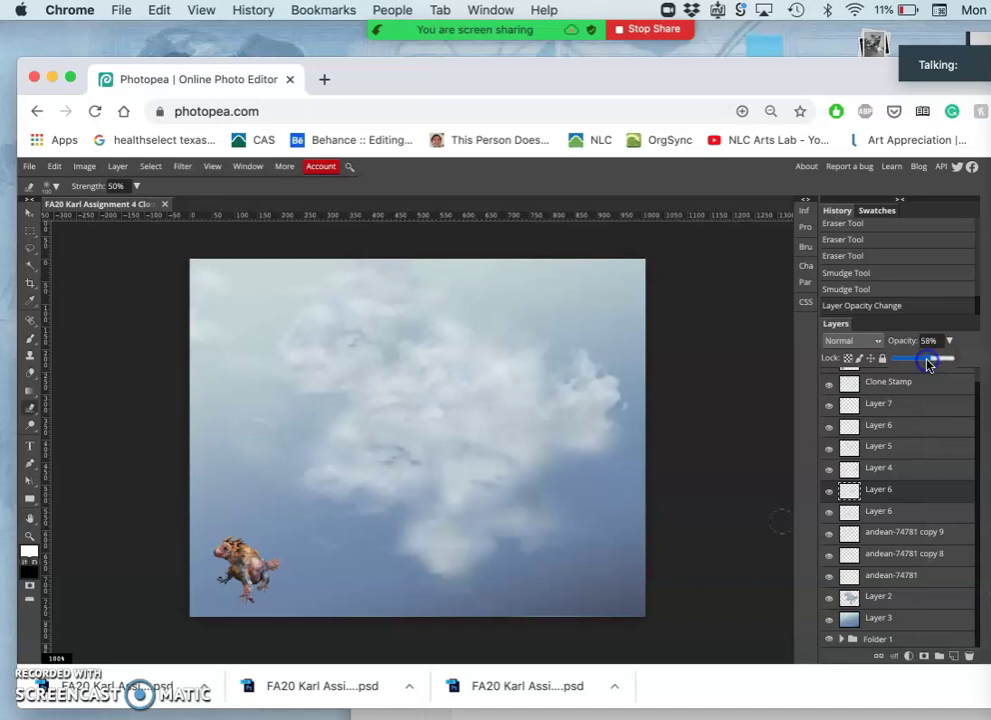
Step: Lower the opacity of Layer 4 to 32%
click(830, 472)
click(875, 467)
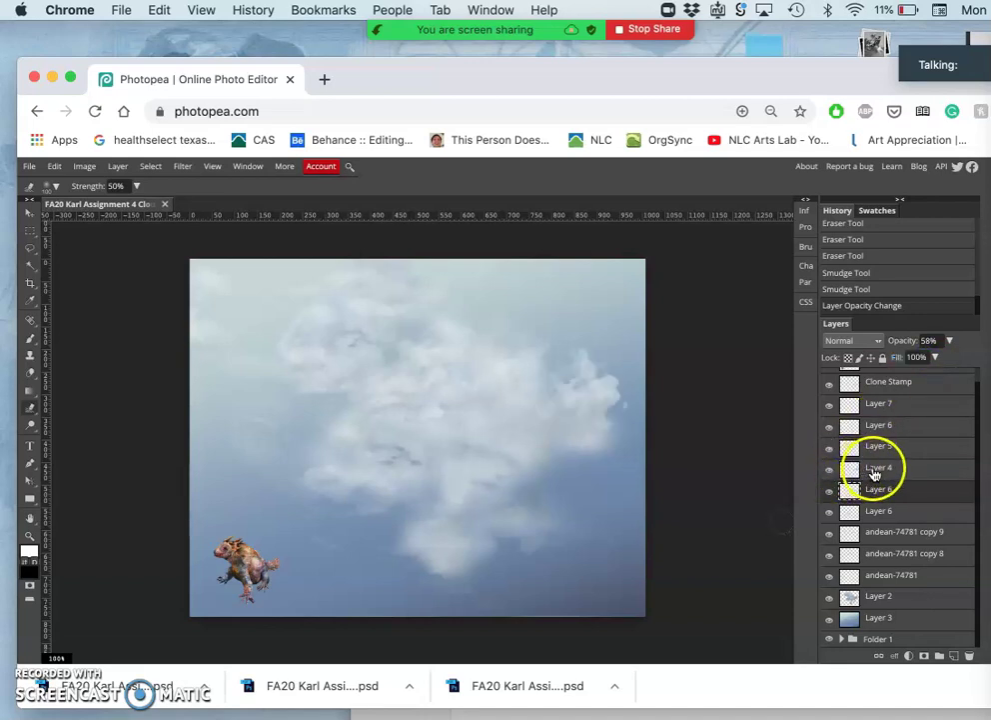
click(948, 340)
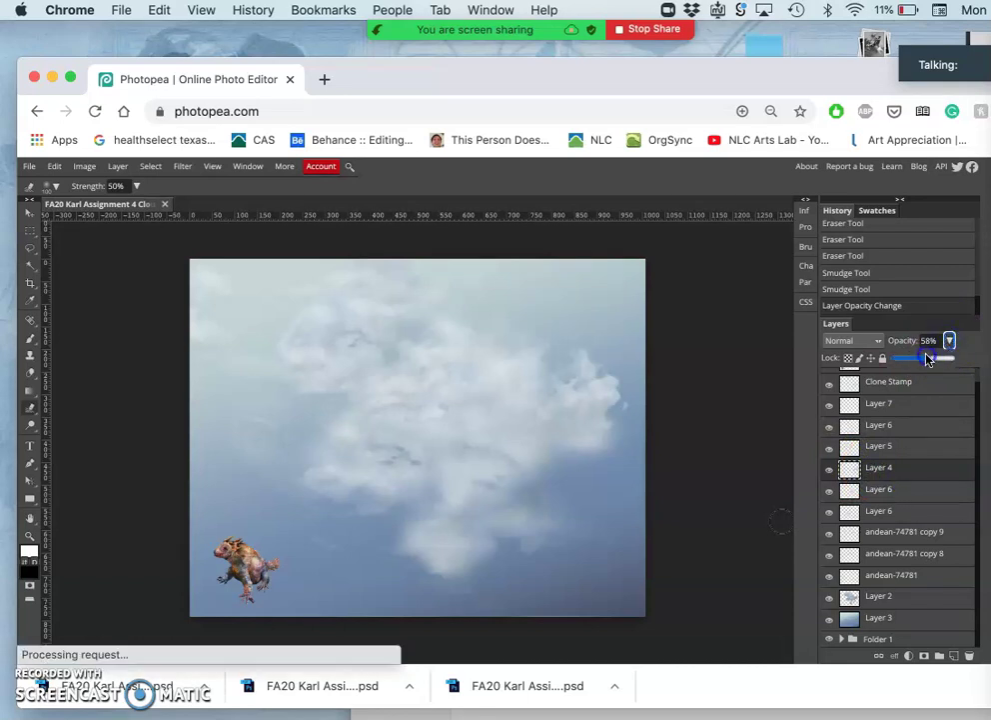
drag(932, 360, 905, 357)
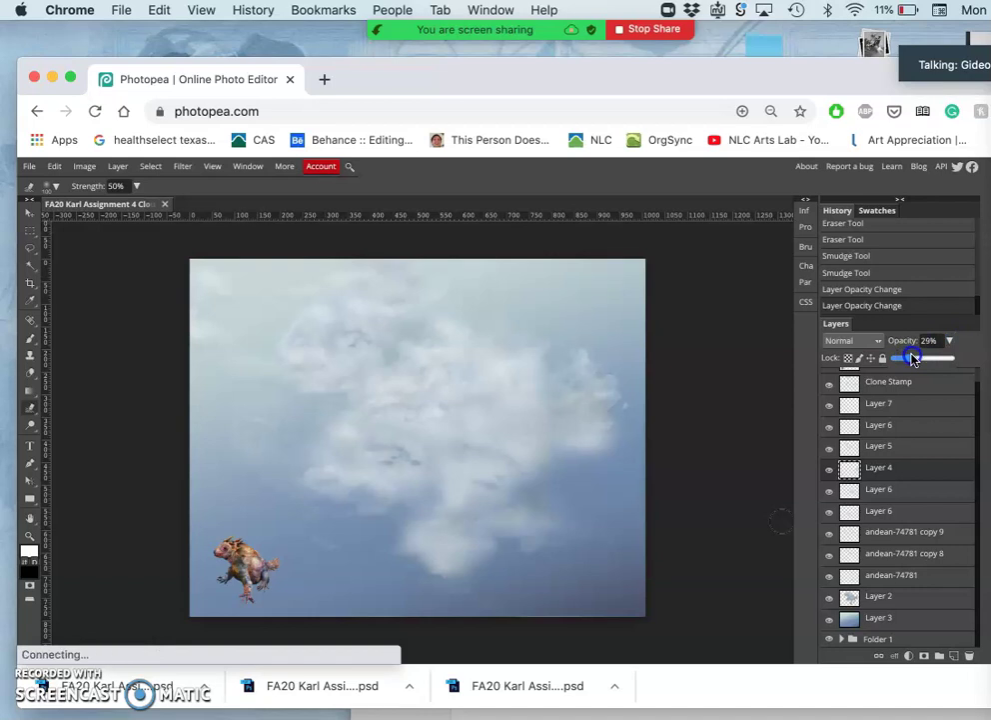
drag(912, 358, 915, 358)
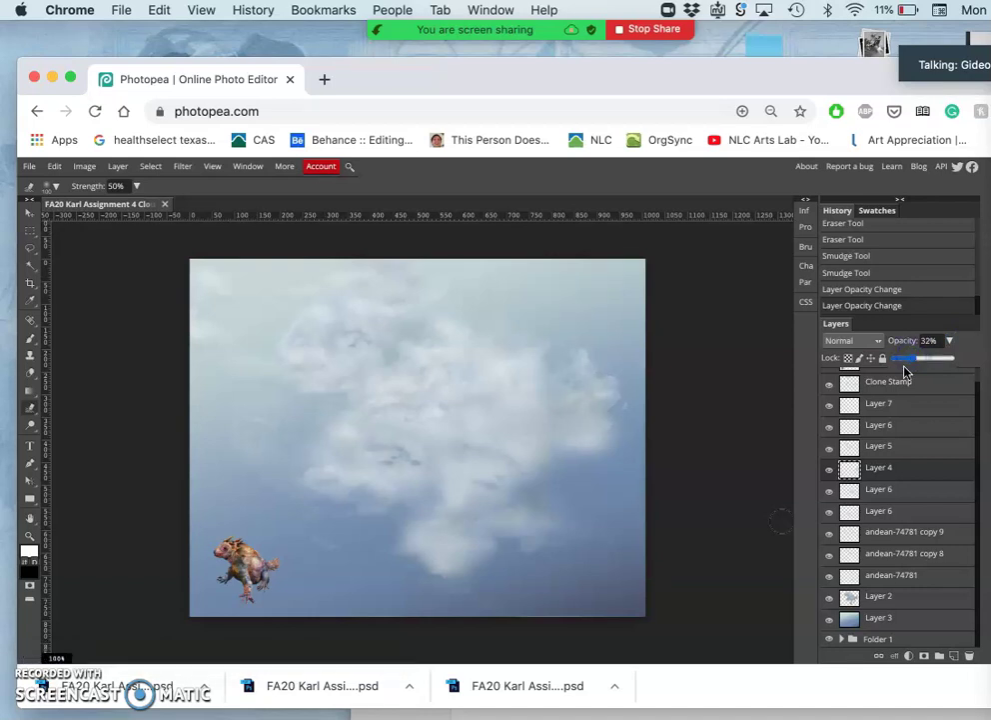
Step: Toggle Layer 5 to examine its effect on the cloud creature, and select it
click(829, 451)
click(829, 451)
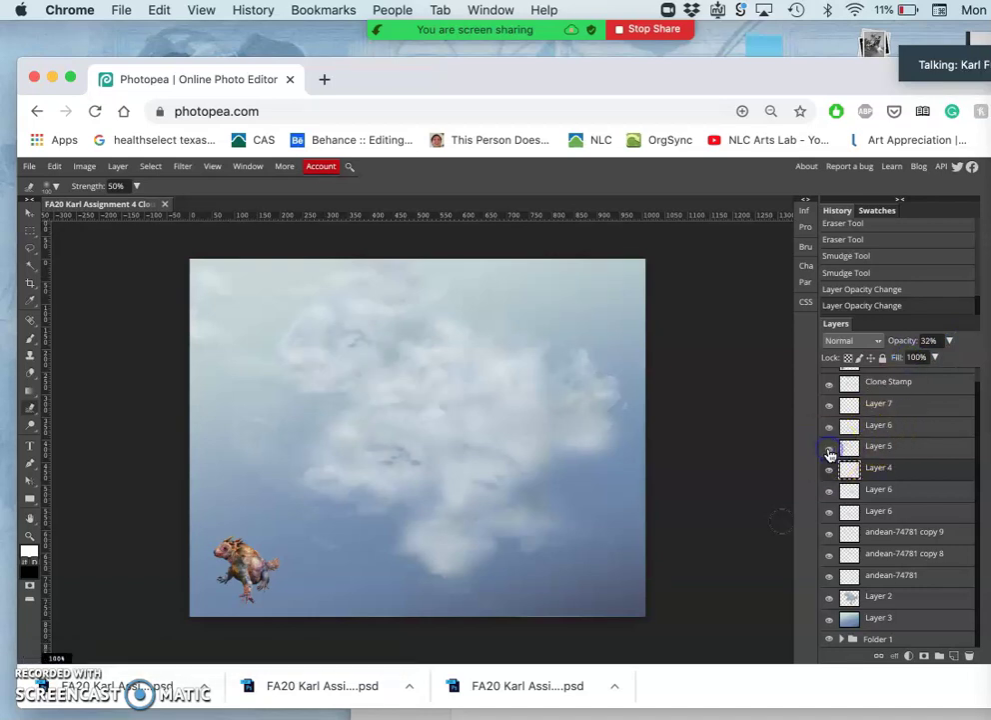
click(877, 445)
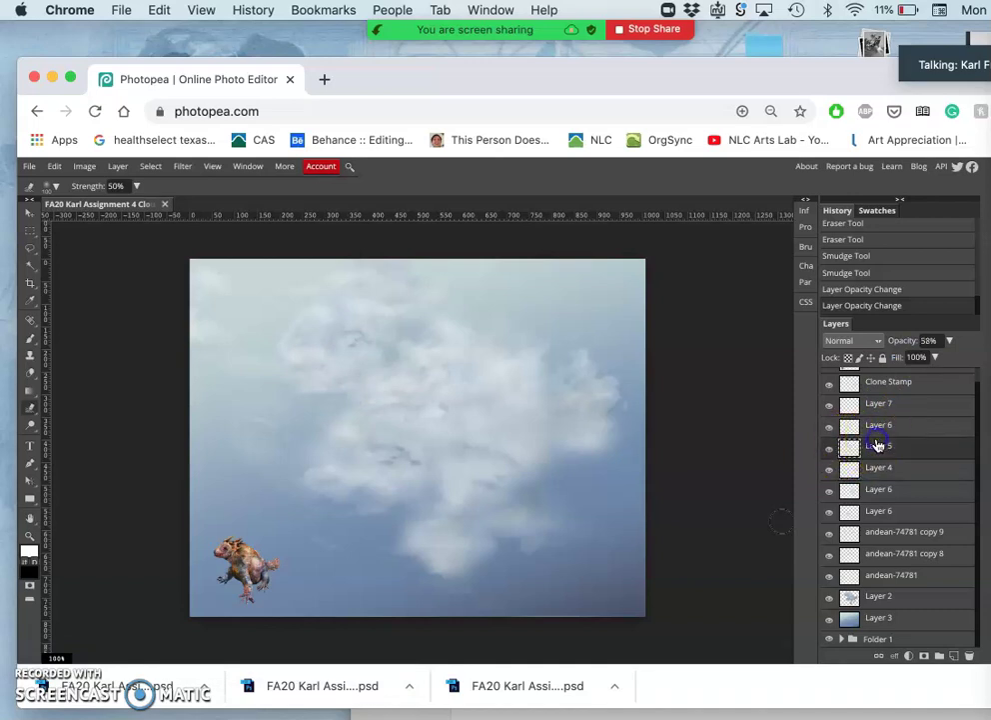
Step: Check the Layer 6 above Layer 5 by toggling it, and smudge its cloud along the underside of the rear leg
click(878, 427)
click(831, 428)
click(831, 429)
click(831, 428)
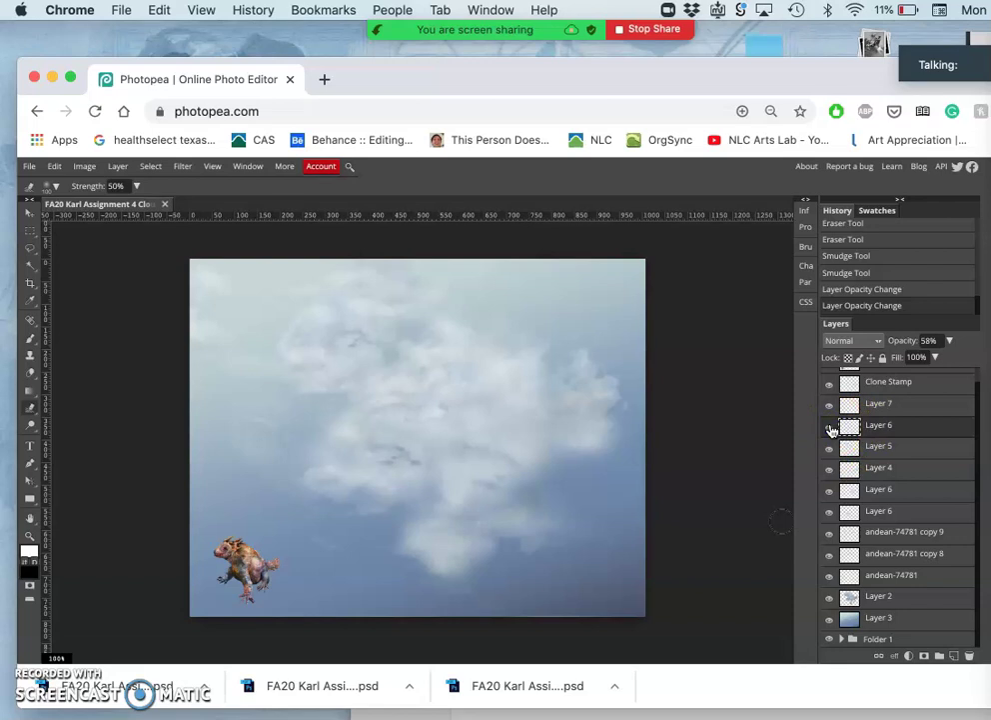
click(832, 428)
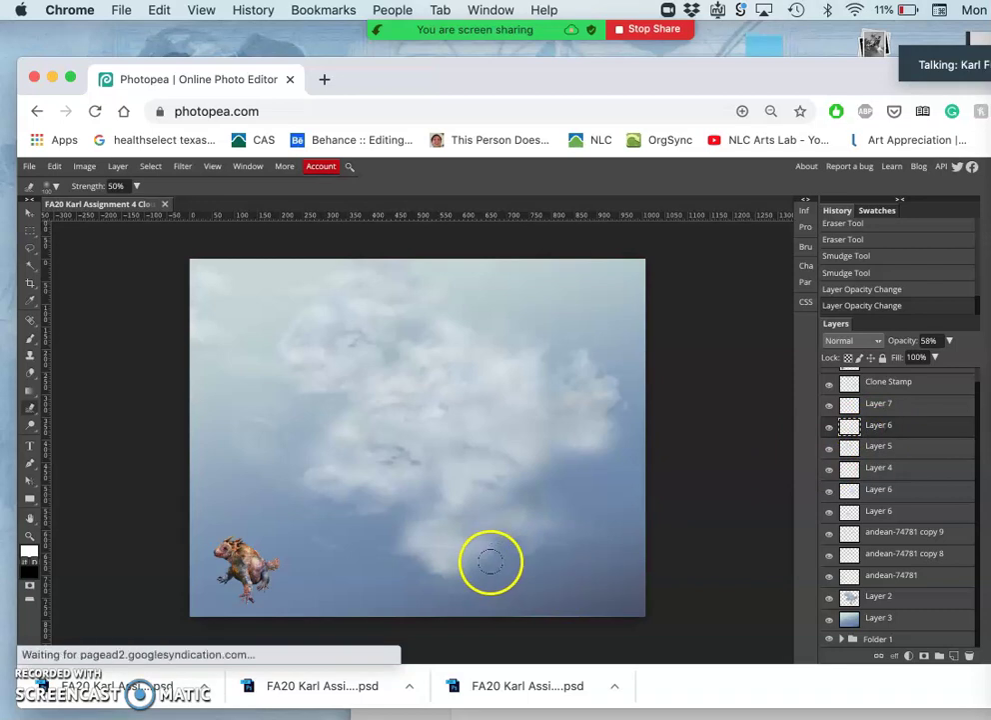
drag(491, 562, 483, 555)
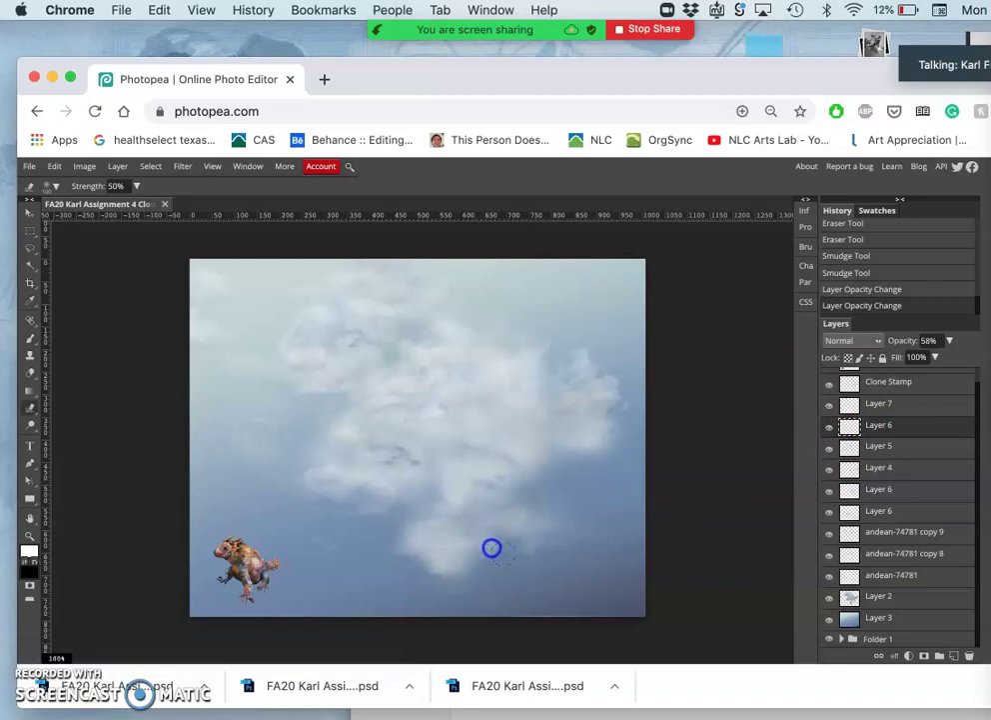
drag(483, 540, 510, 555)
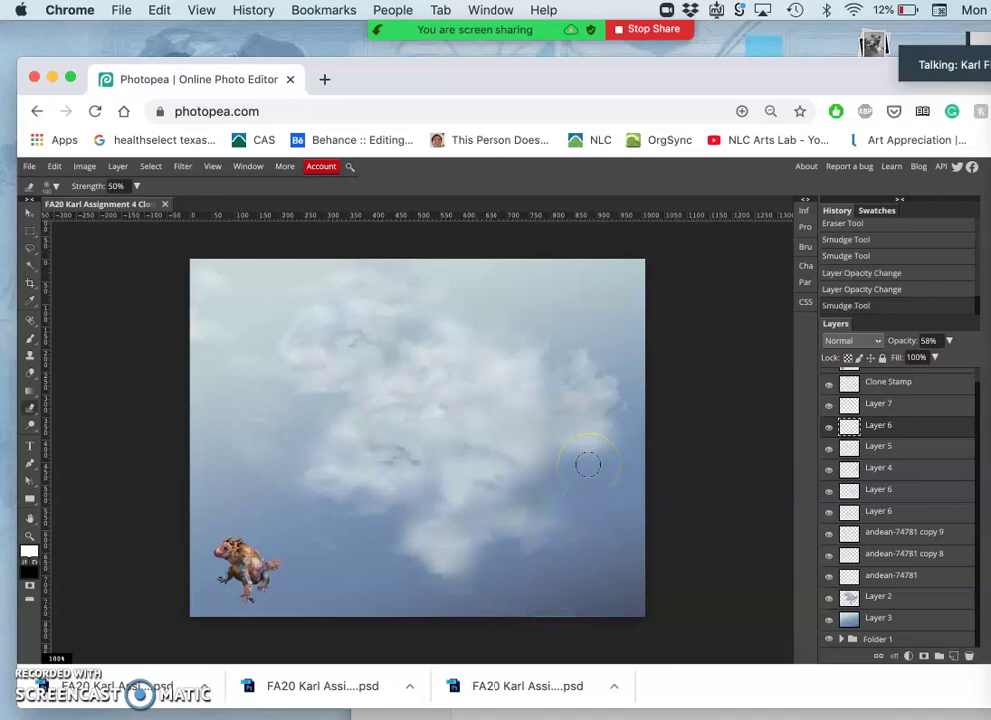
Step: Toggle Layer 7 and the Clone Stamp layer to examine what each adds to the creature
click(878, 406)
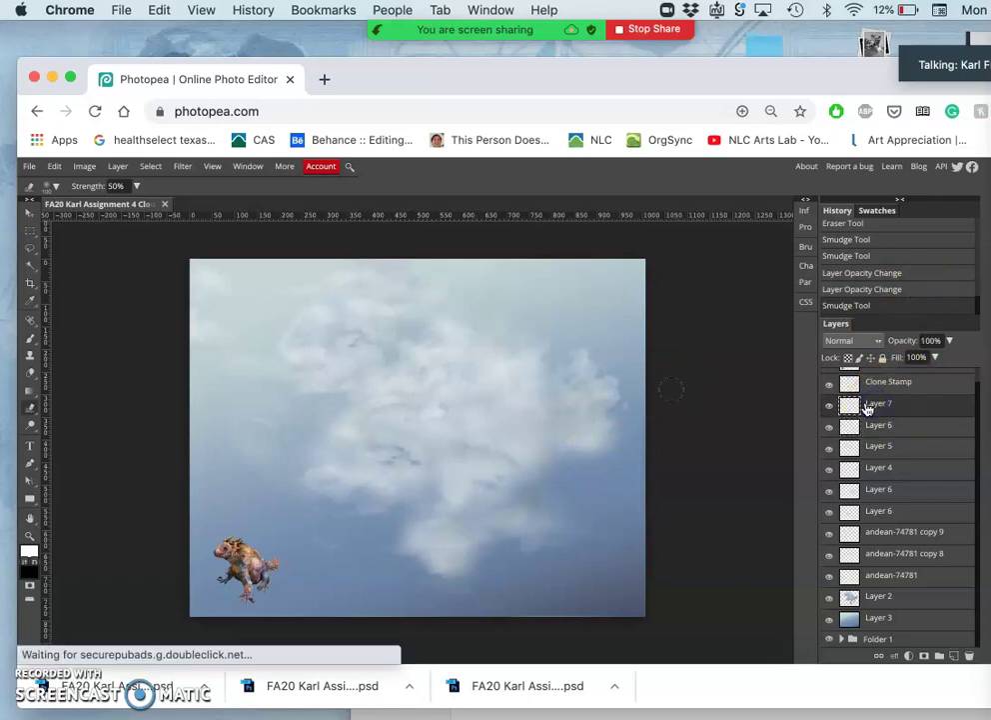
click(830, 407)
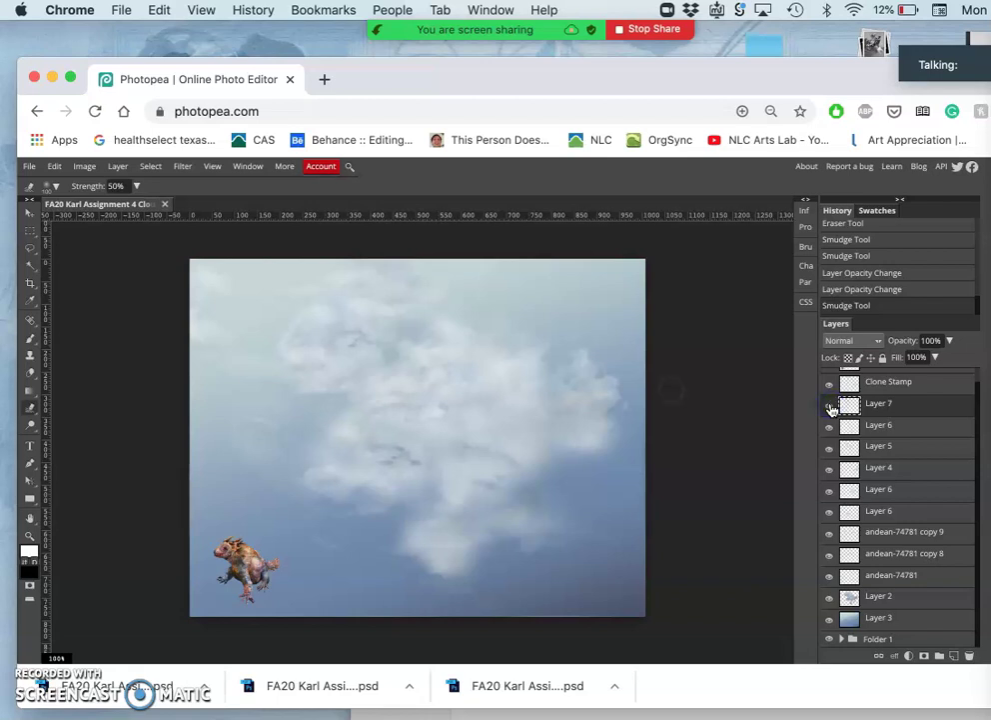
click(829, 387)
click(828, 386)
click(829, 387)
click(828, 387)
click(828, 387)
click(829, 387)
click(829, 387)
click(828, 387)
Step: Soften the creature's front leg and body on the Clone Stamp layer with the eraser at 26% opacity
click(842, 380)
click(904, 383)
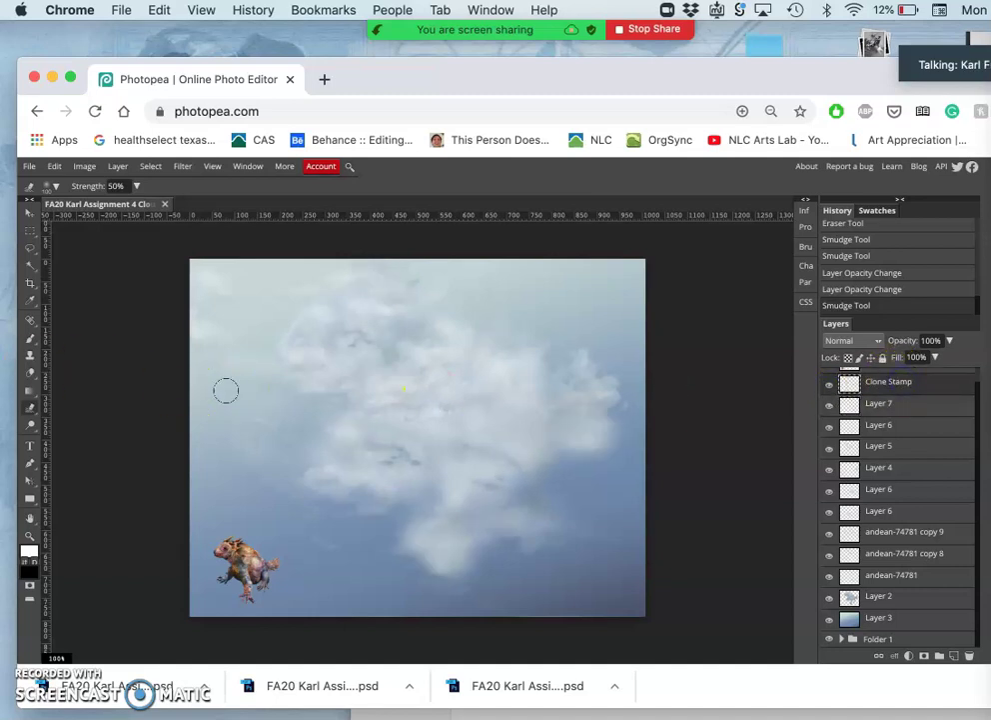
click(31, 373)
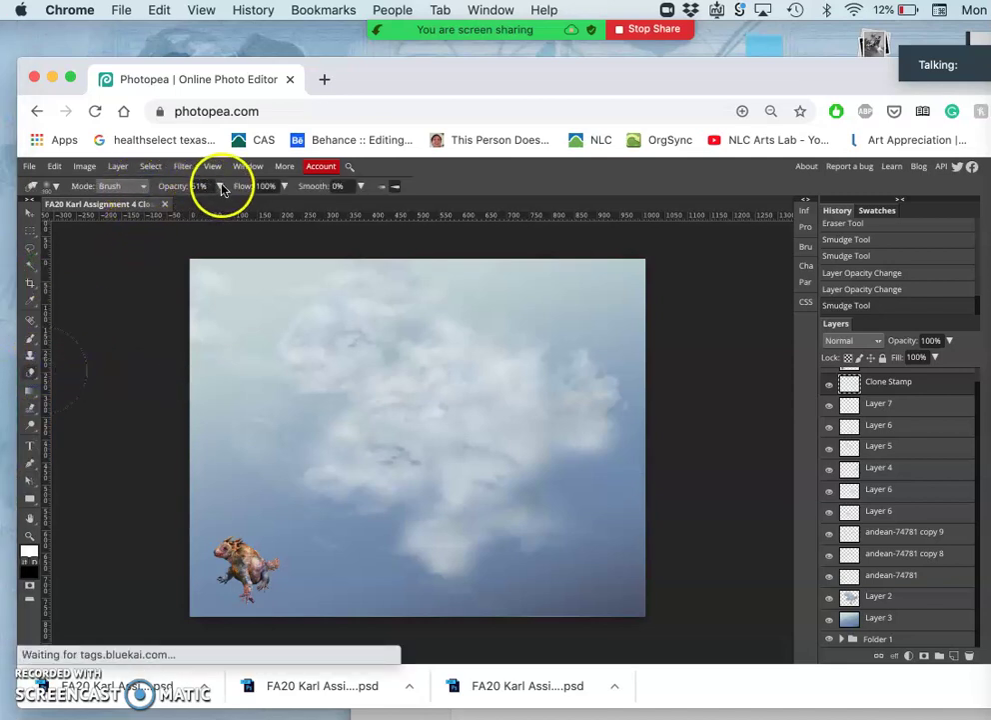
click(221, 187)
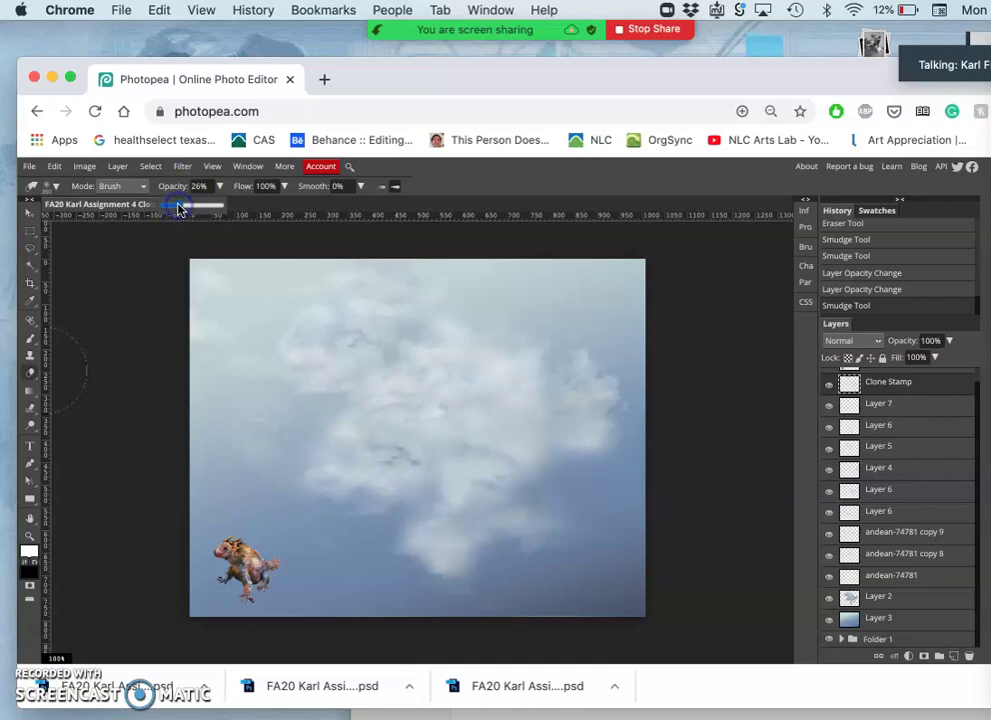
drag(379, 500, 373, 472)
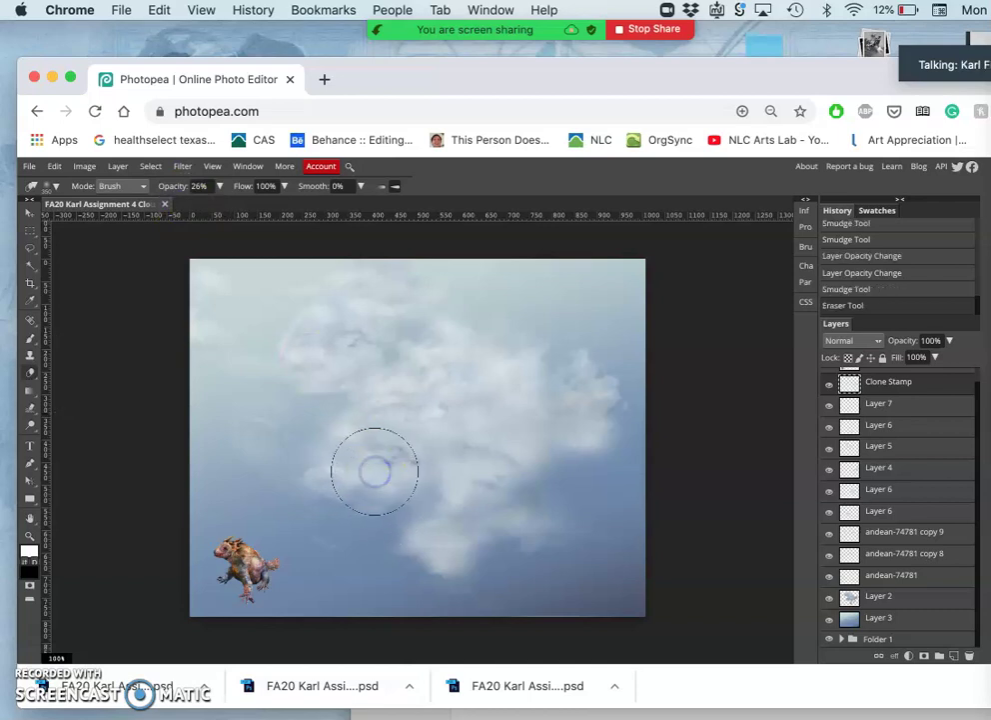
click(354, 436)
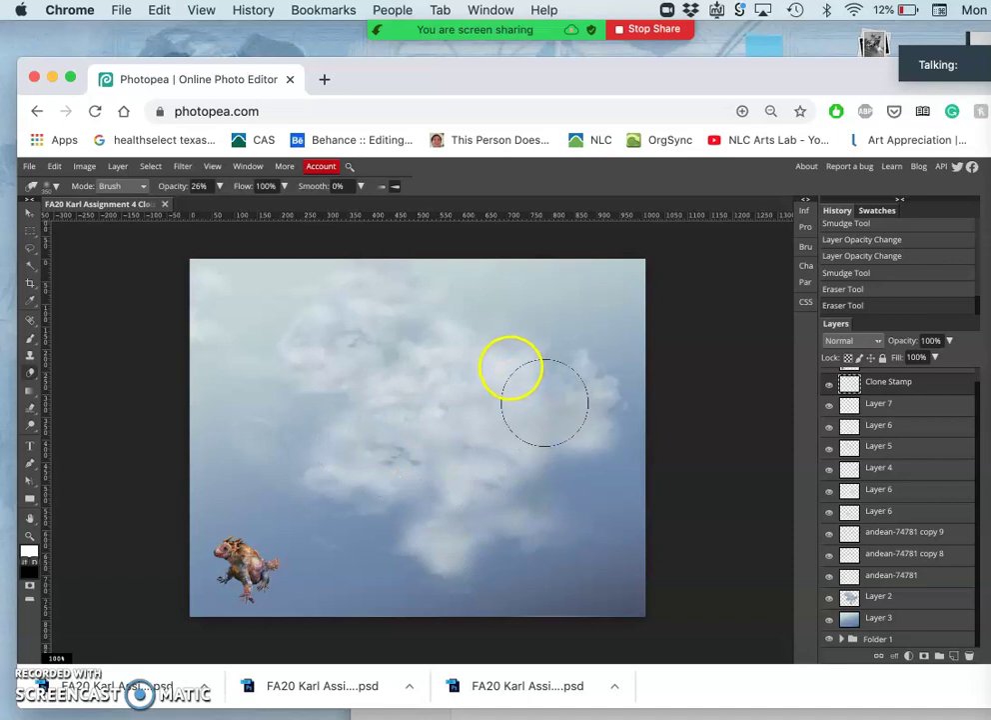
click(503, 359)
click(494, 419)
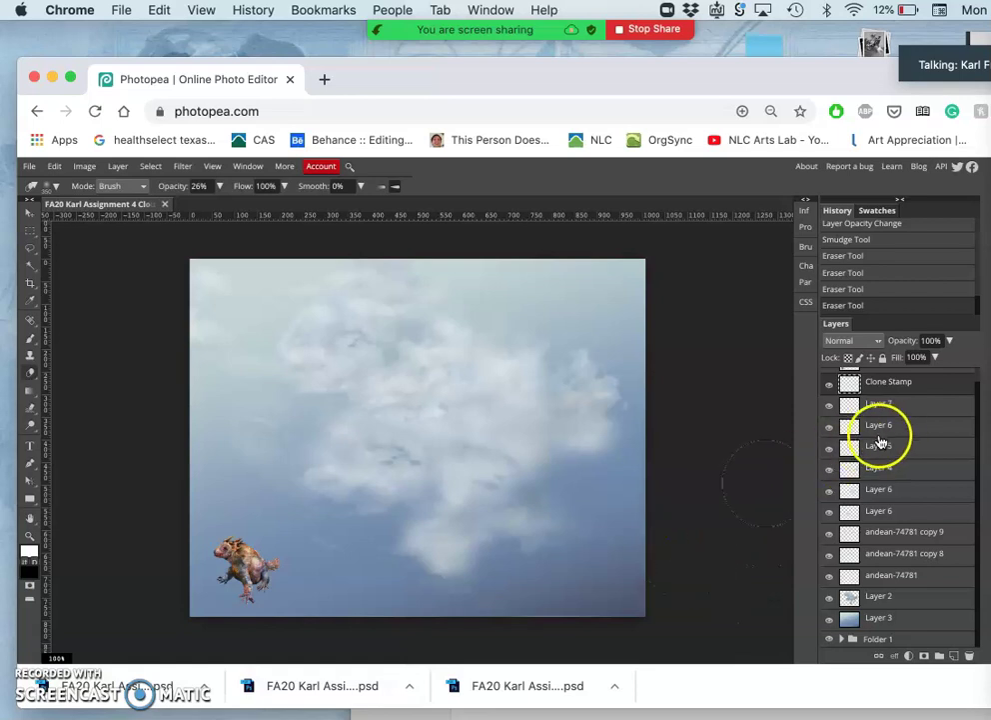
Step: Hide the small coloured creature's layer directly above the Clone Stamp layer
scroll(880, 440, up, 1)
click(830, 380)
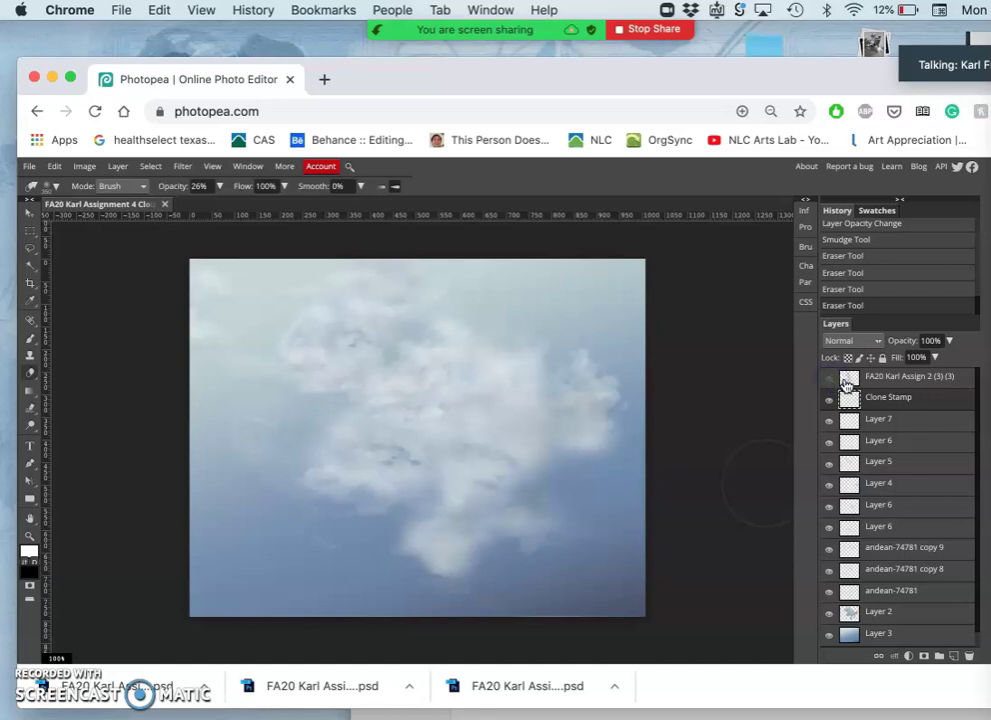
Step: Show the small coloured creature's layer again and toggle Layer 3 to compare the sky with and without it
click(829, 380)
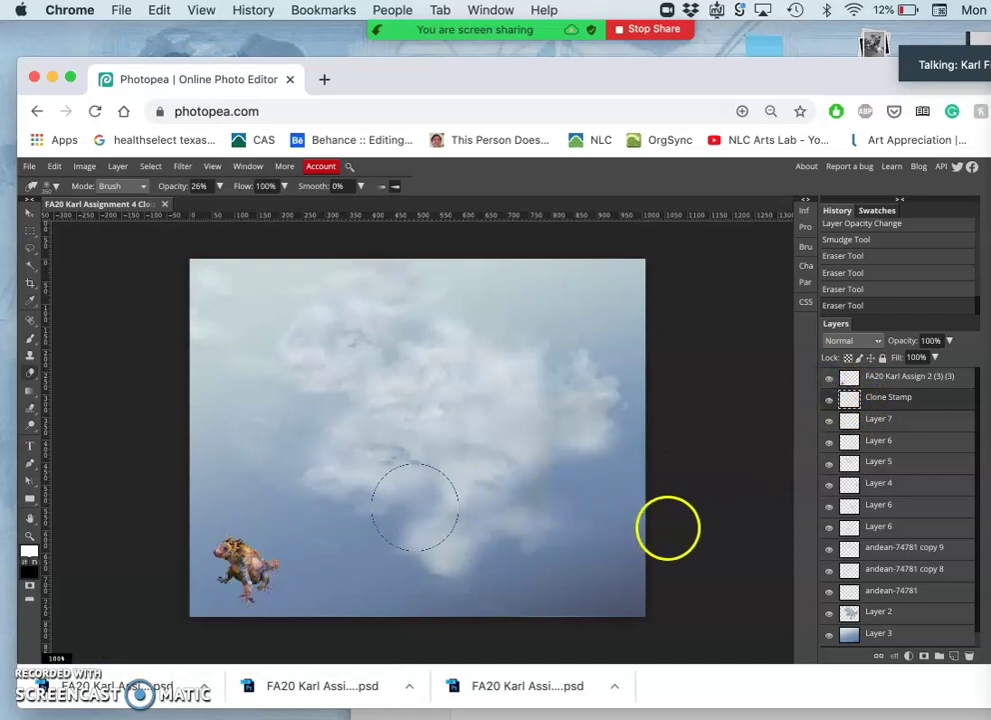
scroll(846, 549, down, 1)
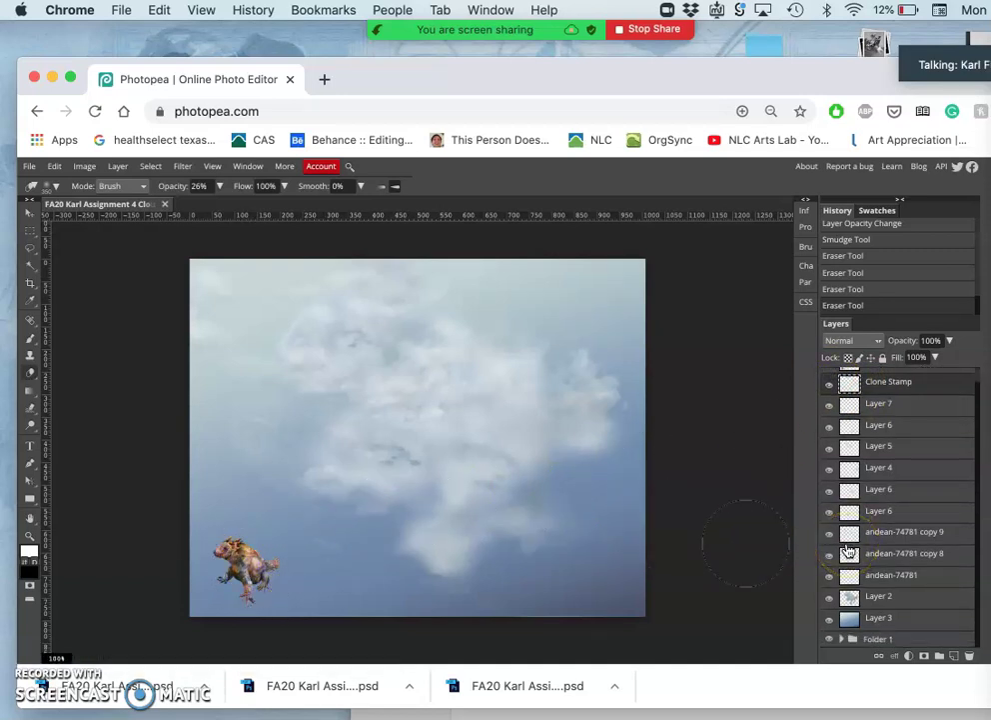
click(830, 620)
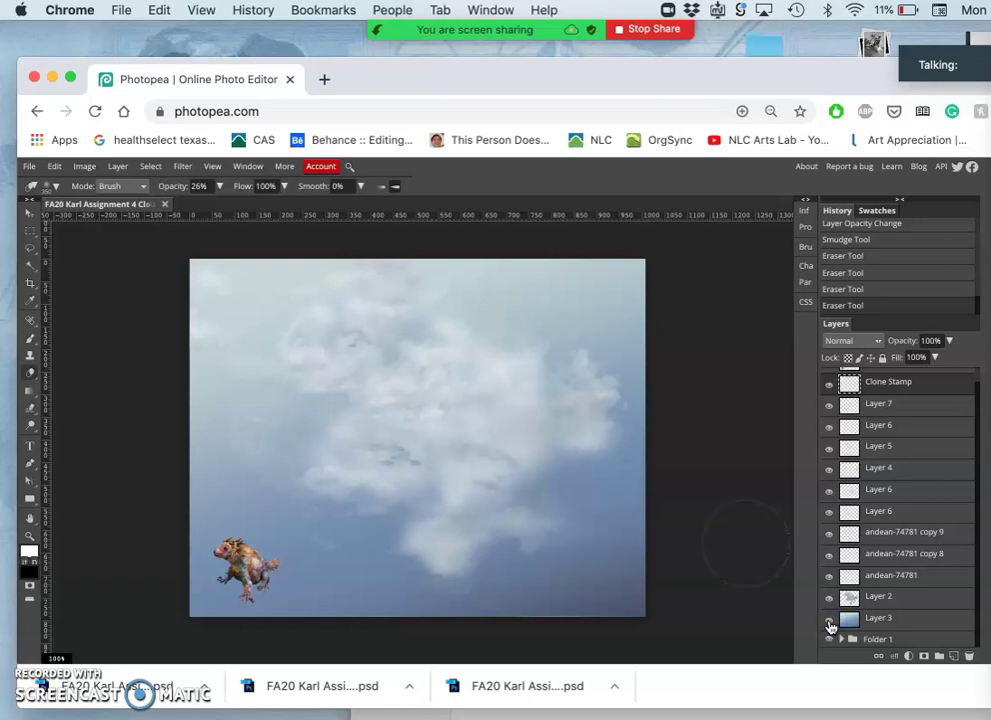
click(829, 623)
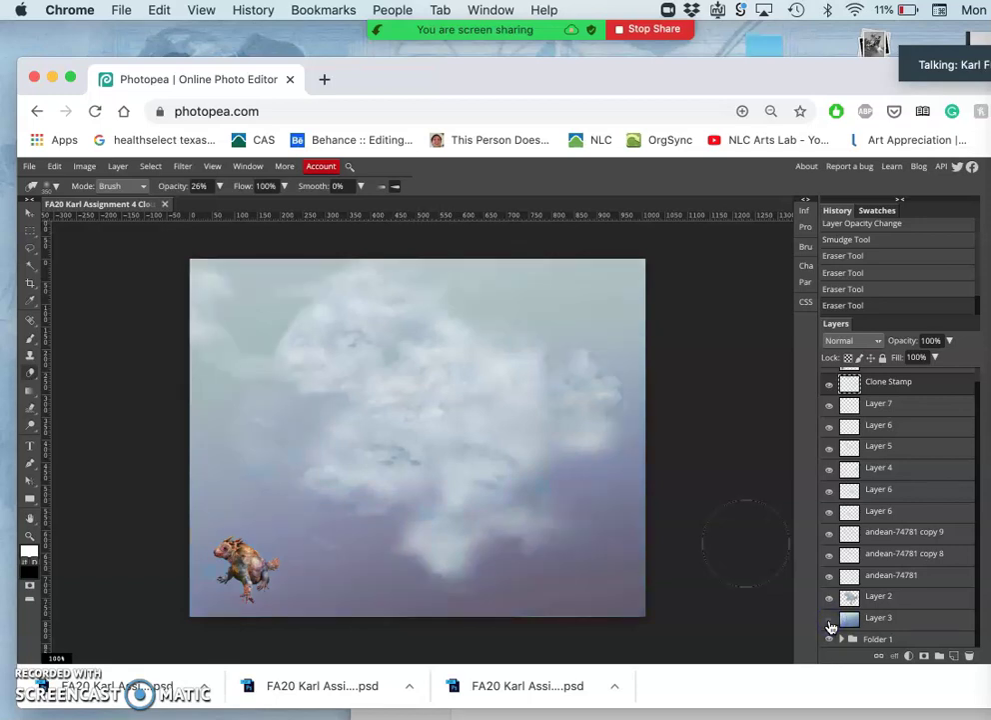
click(829, 624)
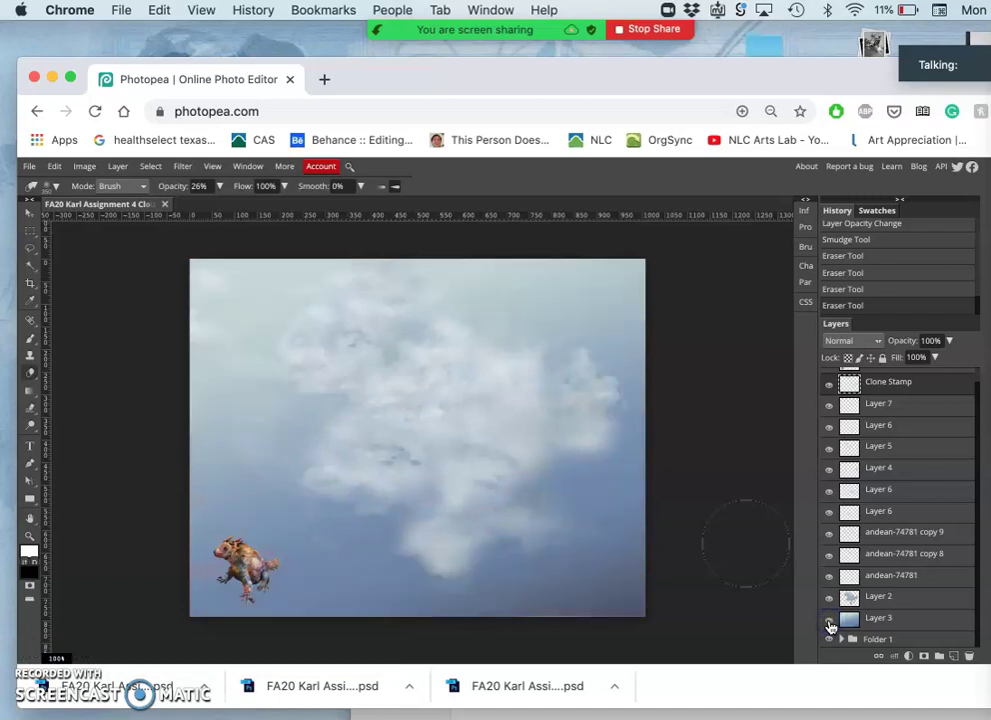
Step: Lower the opacity of the sky gradient on Layer 3 to 69%
click(897, 618)
click(950, 341)
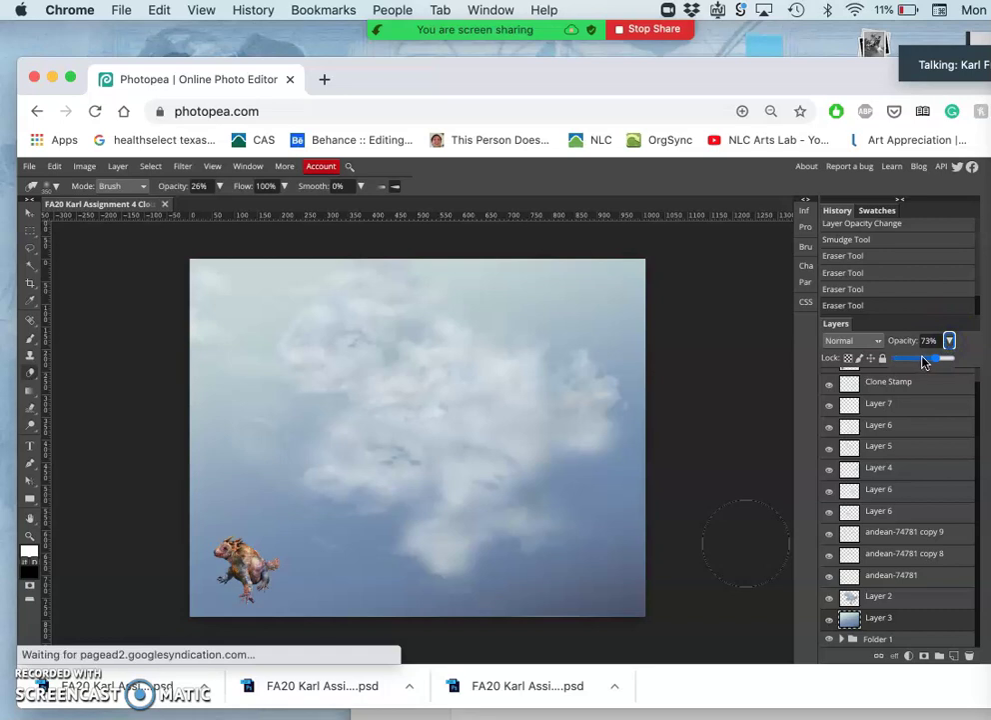
click(925, 360)
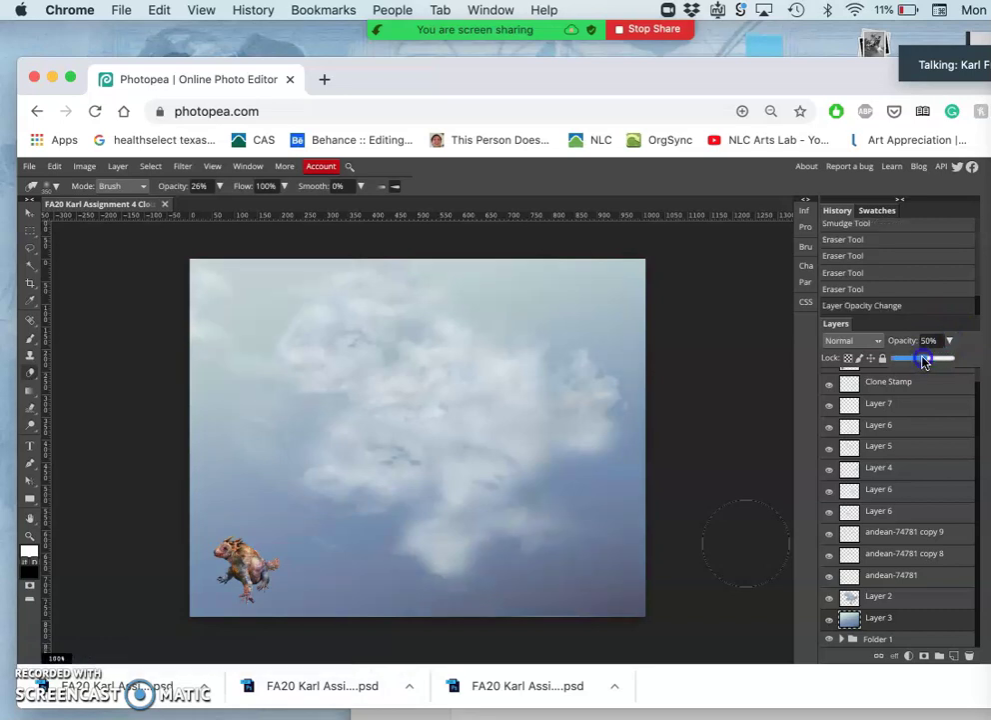
drag(925, 360, 933, 360)
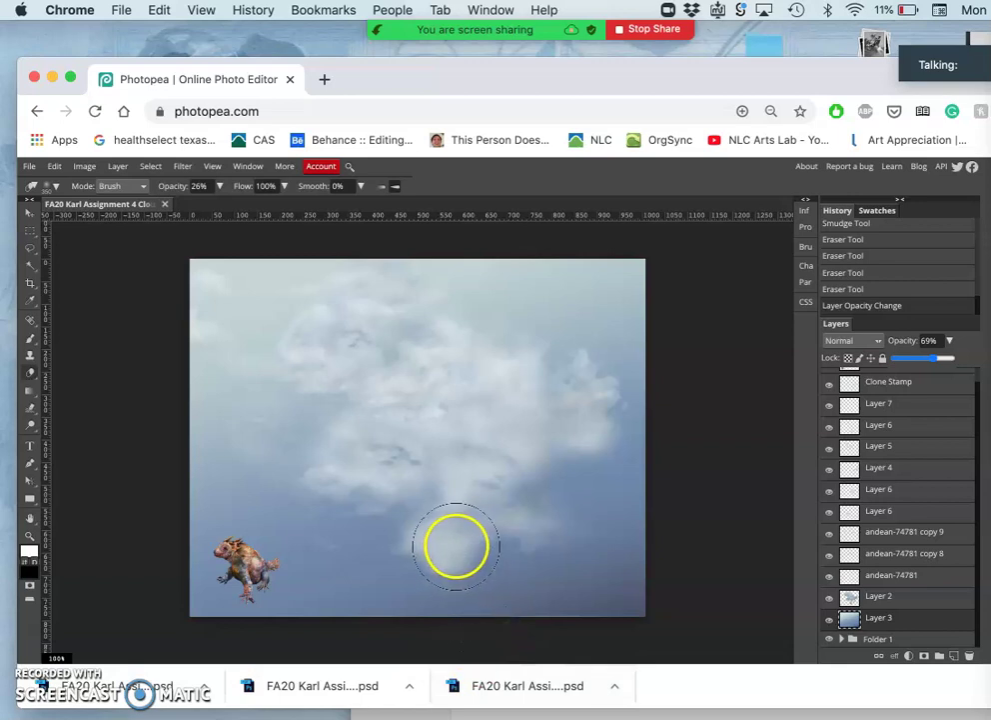
Step: Save the cloud creature document as a PSD and export it as a 1008 × 792 px JPG at 70% quality
click(30, 167)
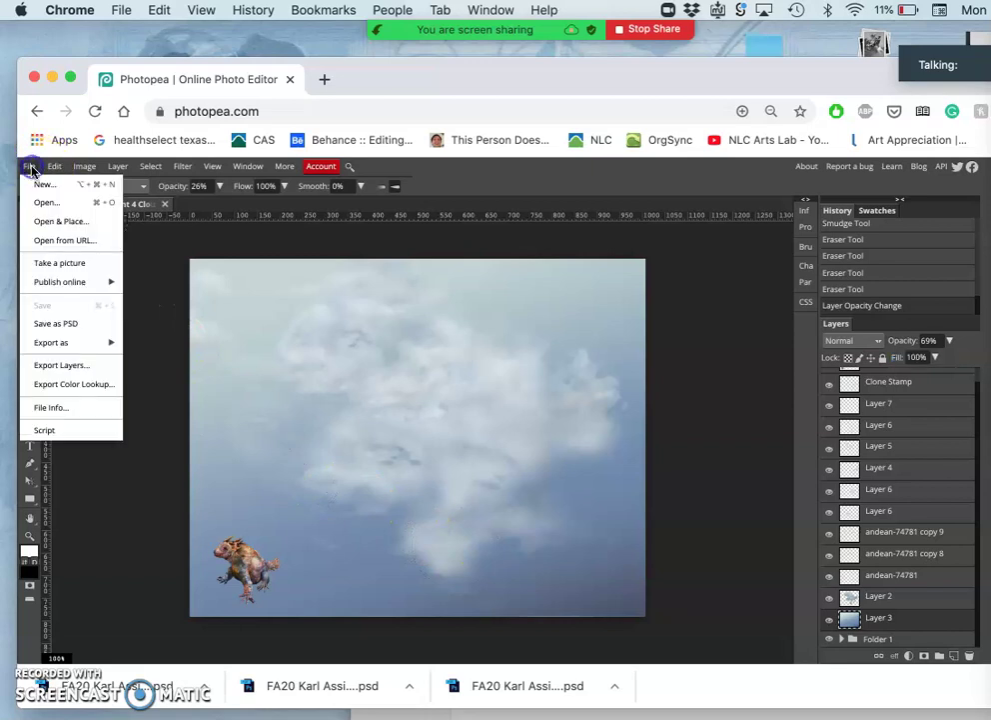
click(56, 323)
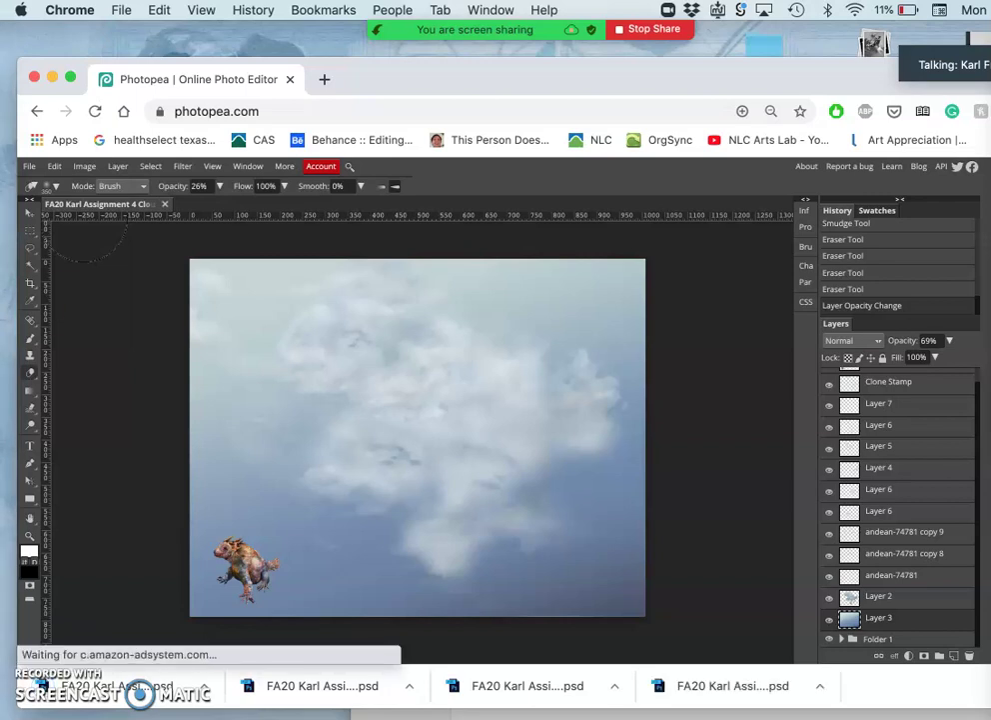
click(29, 167)
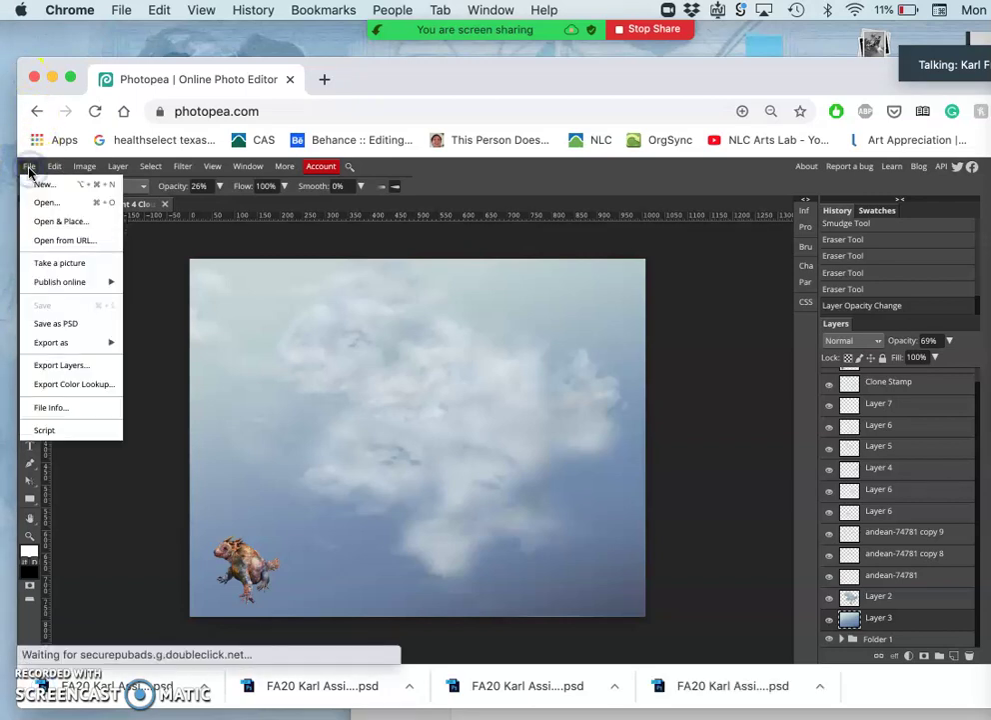
mouse_move(66, 347)
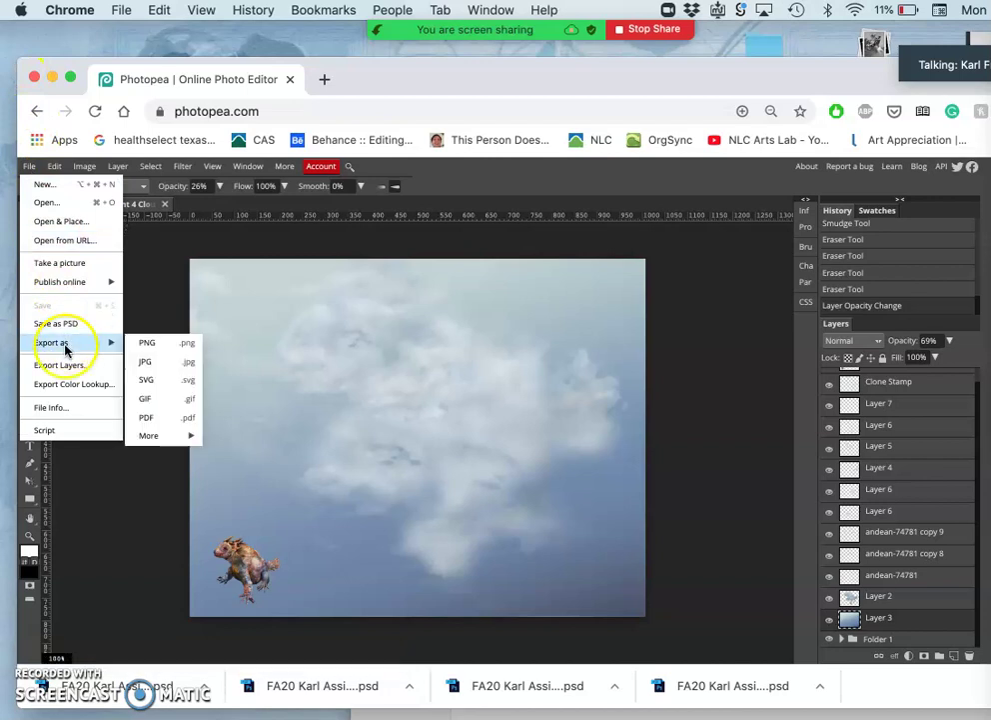
click(146, 363)
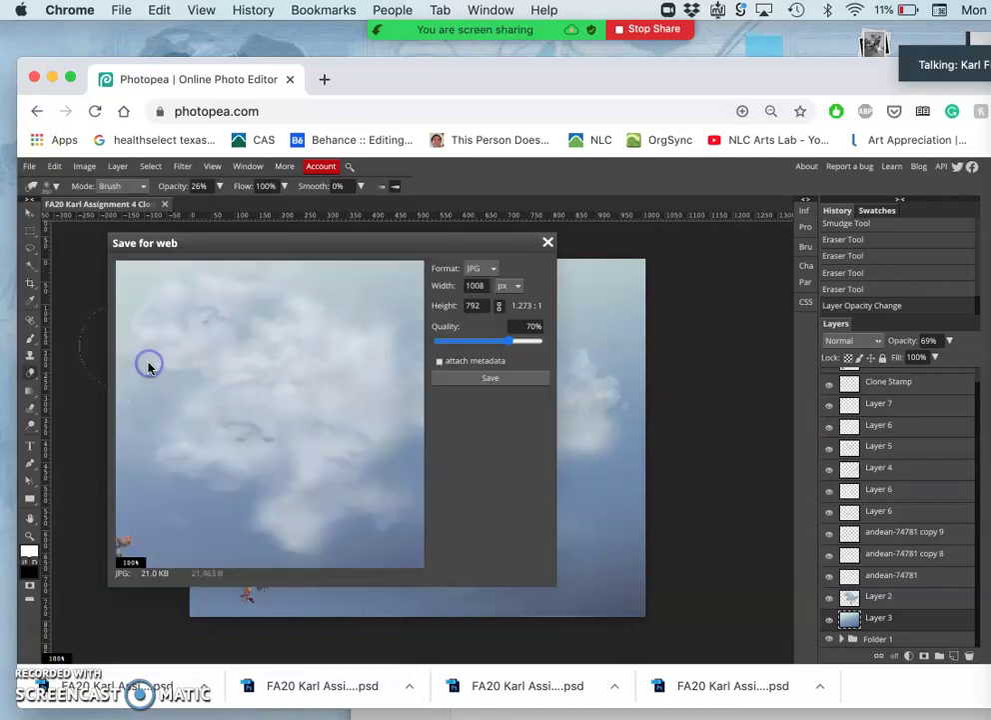
click(496, 378)
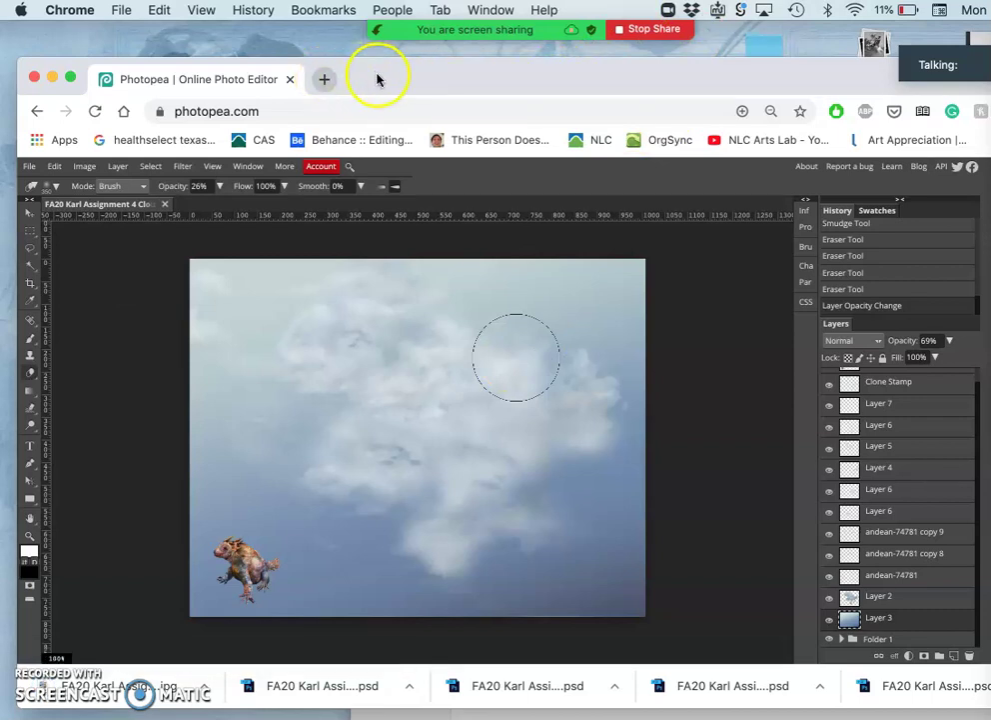
Step: Switch to a new browser tab, search Google for "alamo aces" and sign in to the Alamo Colleges ACES portal with the prefilled account
mouse_move(378, 79)
mouse_down()
mouse_move(384, 144)
mouse_move(390, 97)
mouse_up()
click(333, 98)
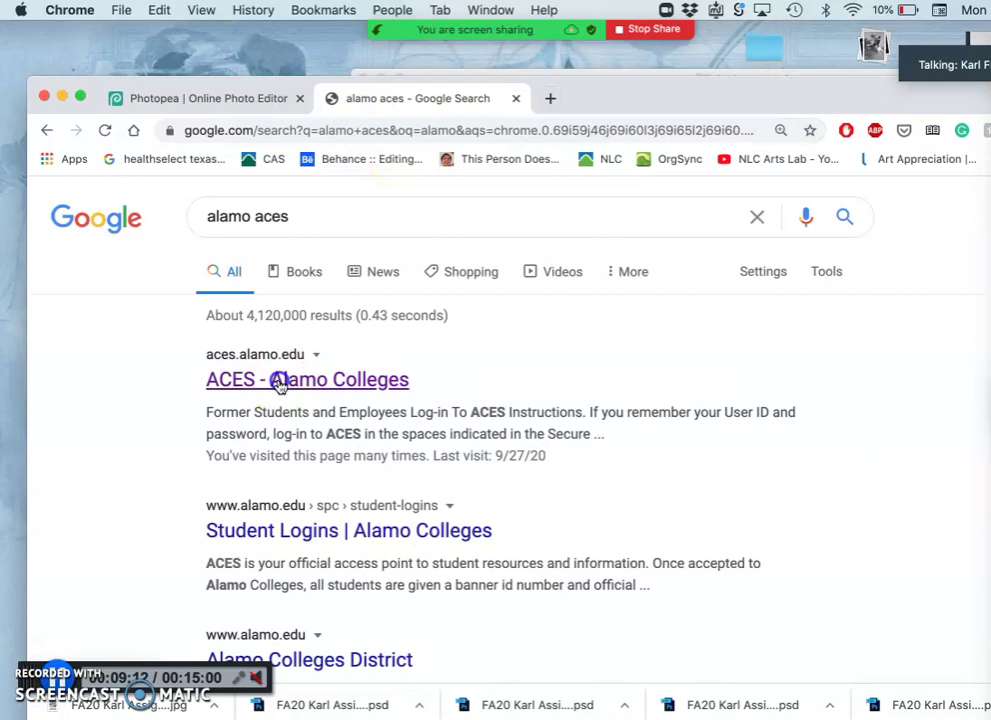
click(279, 379)
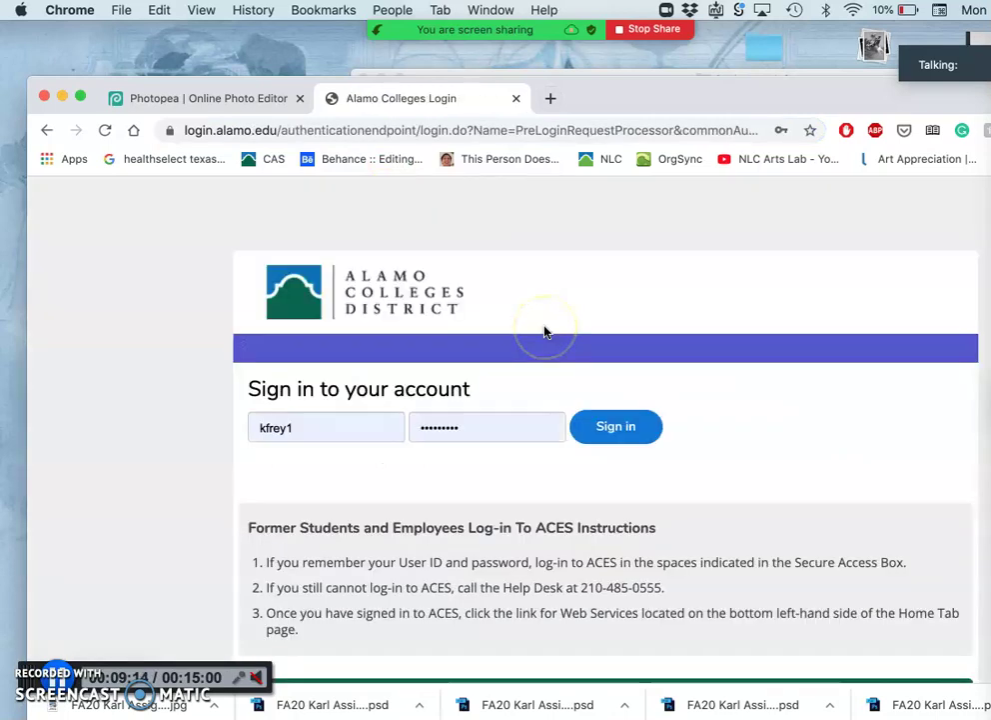
click(599, 426)
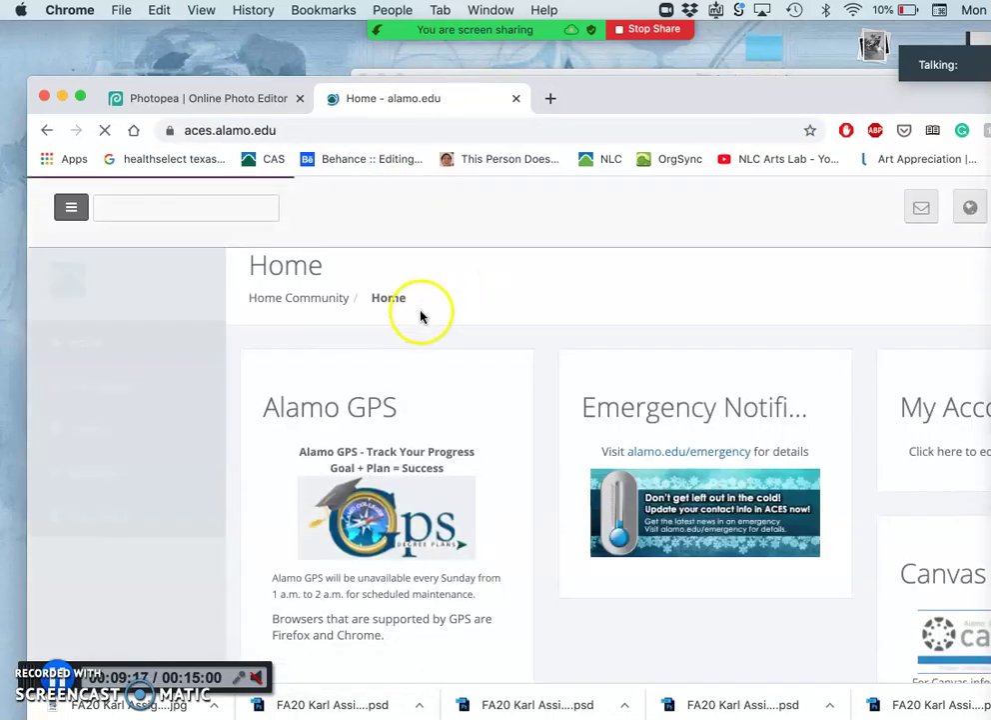
Step: Open the home page of the Digital Art I course from the Fall 2020 course list
click(121, 392)
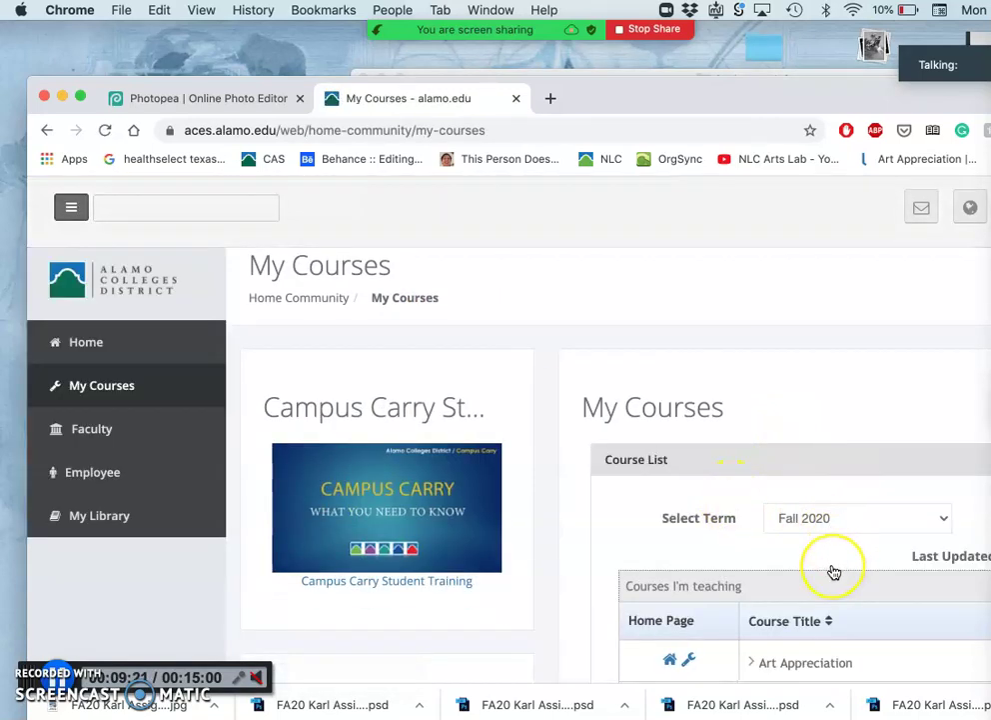
scroll(832, 568, down, 3)
scroll(833, 571, down, 2)
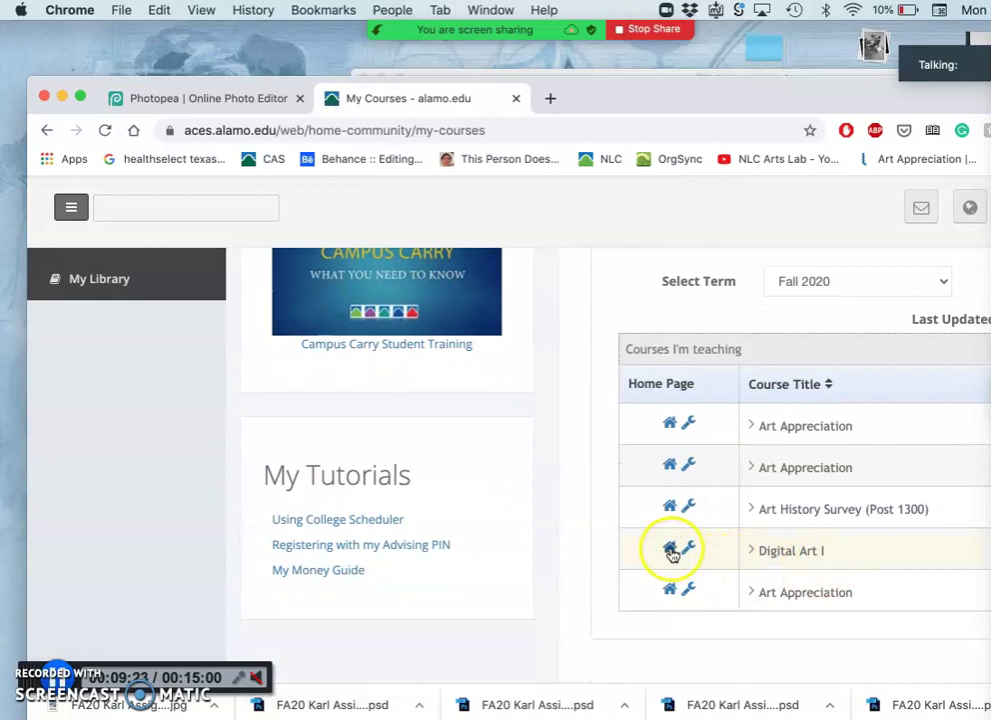
click(673, 551)
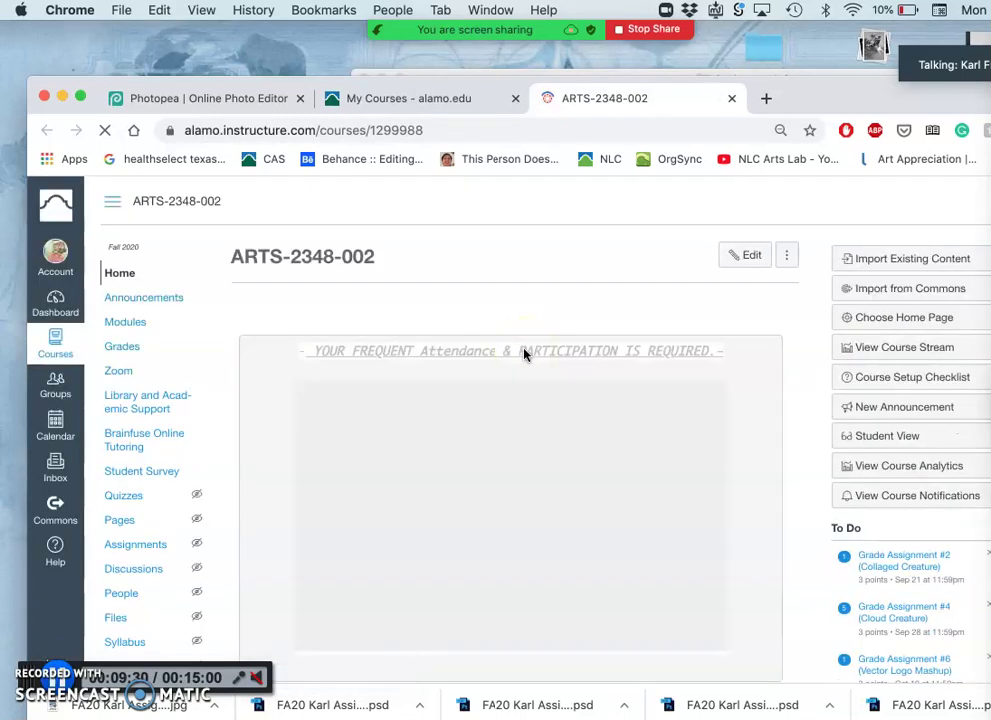
Step: Go to the course's Assignment Sheets page and open the Assignment #4 (Cloud Creature) discussion
scroll(525, 355, down, 5)
scroll(525, 355, down, 5)
click(524, 479)
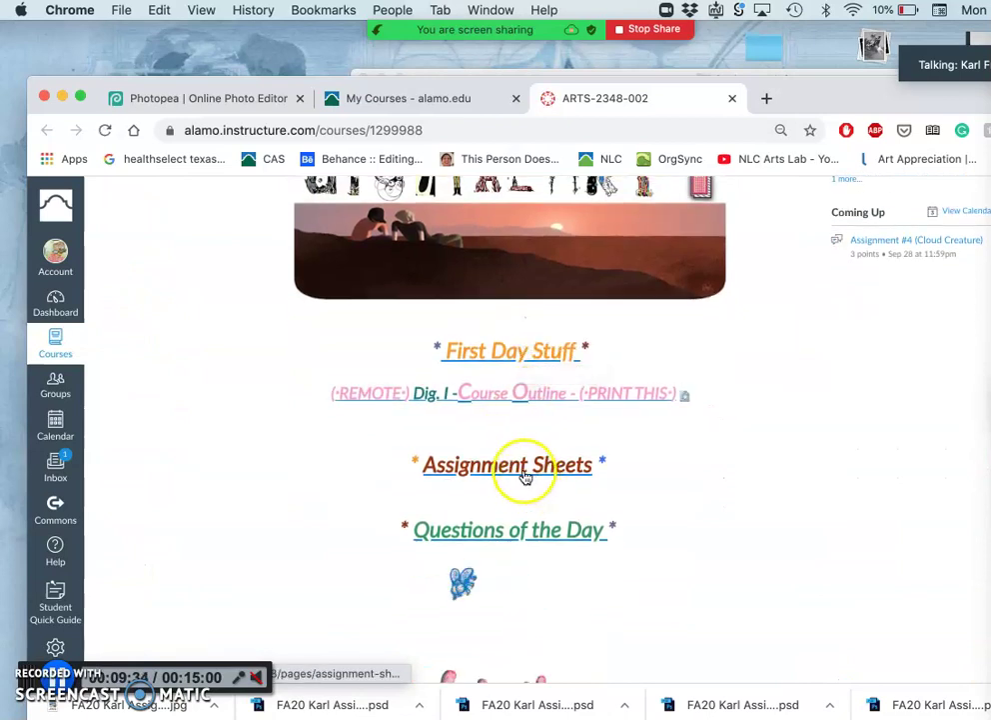
click(513, 474)
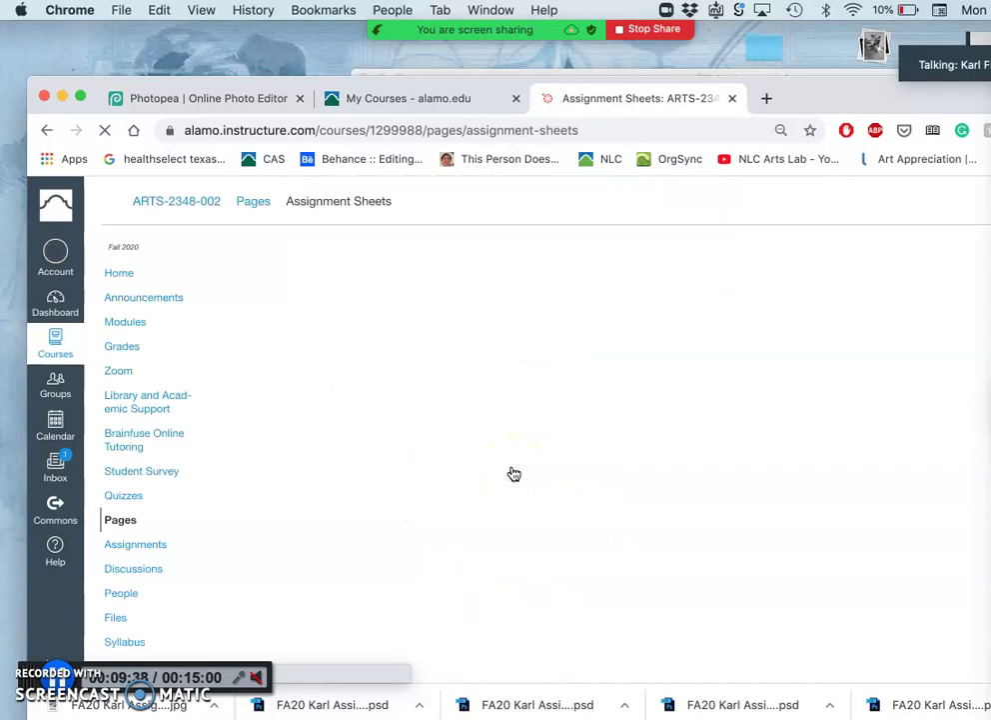
scroll(513, 473, down, 2)
scroll(514, 474, down, 7)
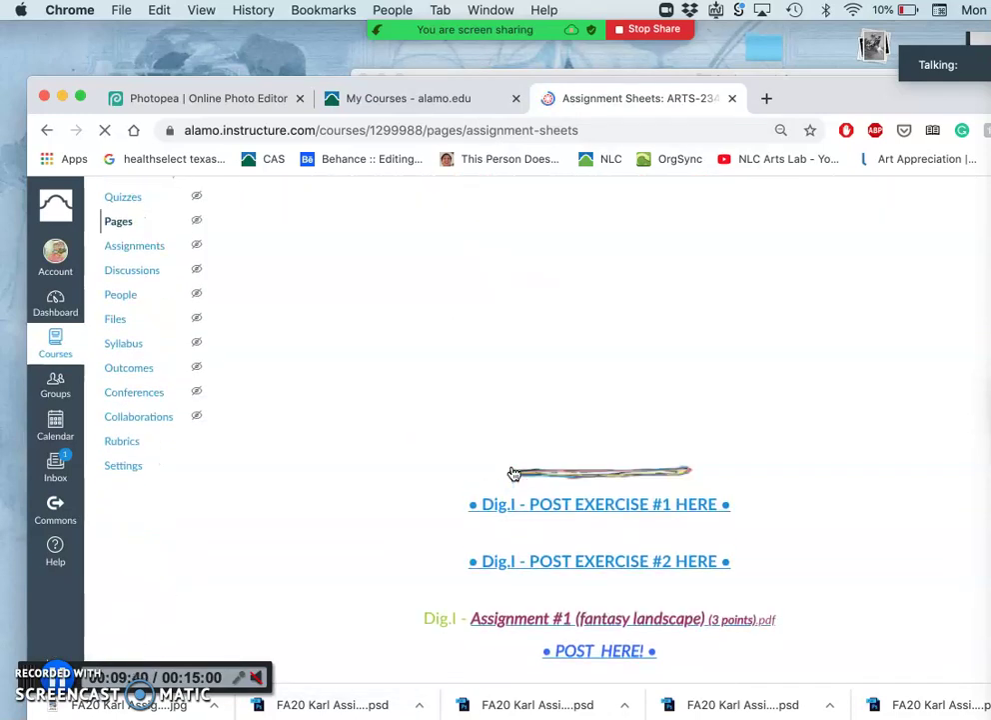
scroll(513, 474, down, 2)
click(572, 511)
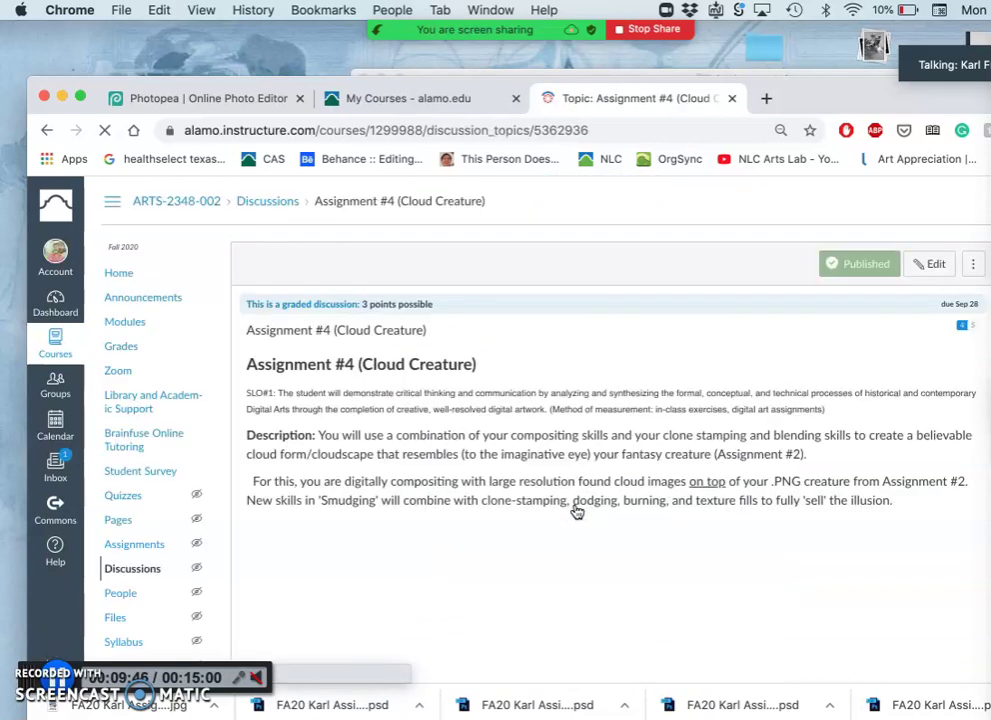
Step: Start a reply below the Assignment #4 (Cloud Creature) instructions and enter the poster's name in it
scroll(577, 511, down, 3)
scroll(576, 511, up, 3)
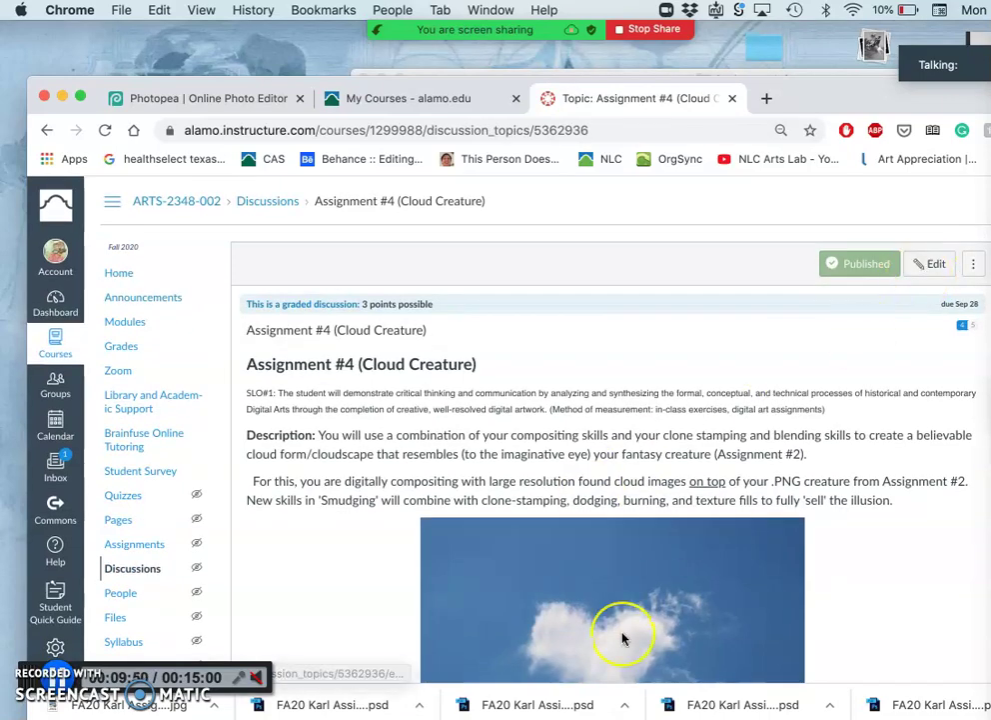
scroll(622, 637, down, 1)
scroll(622, 638, down, 15)
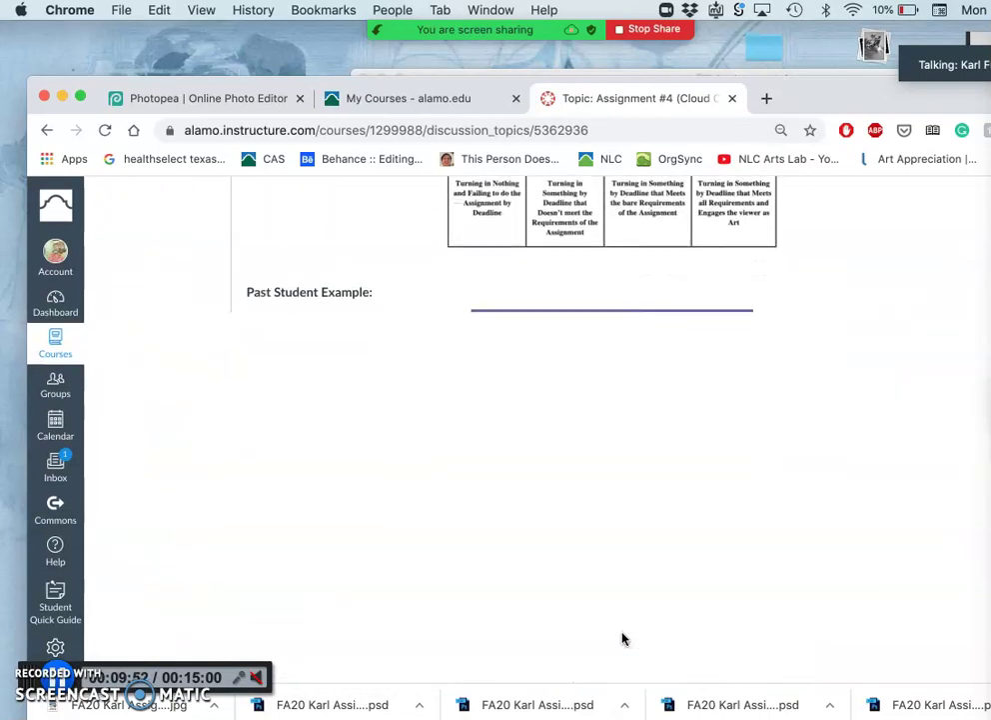
scroll(622, 638, down, 6)
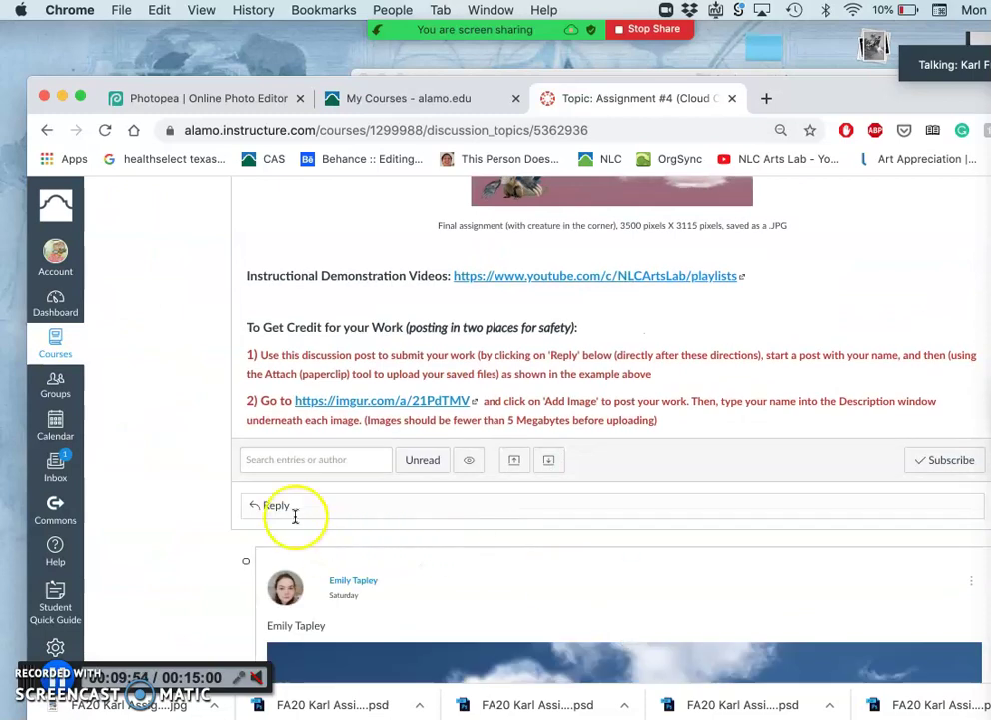
click(291, 509)
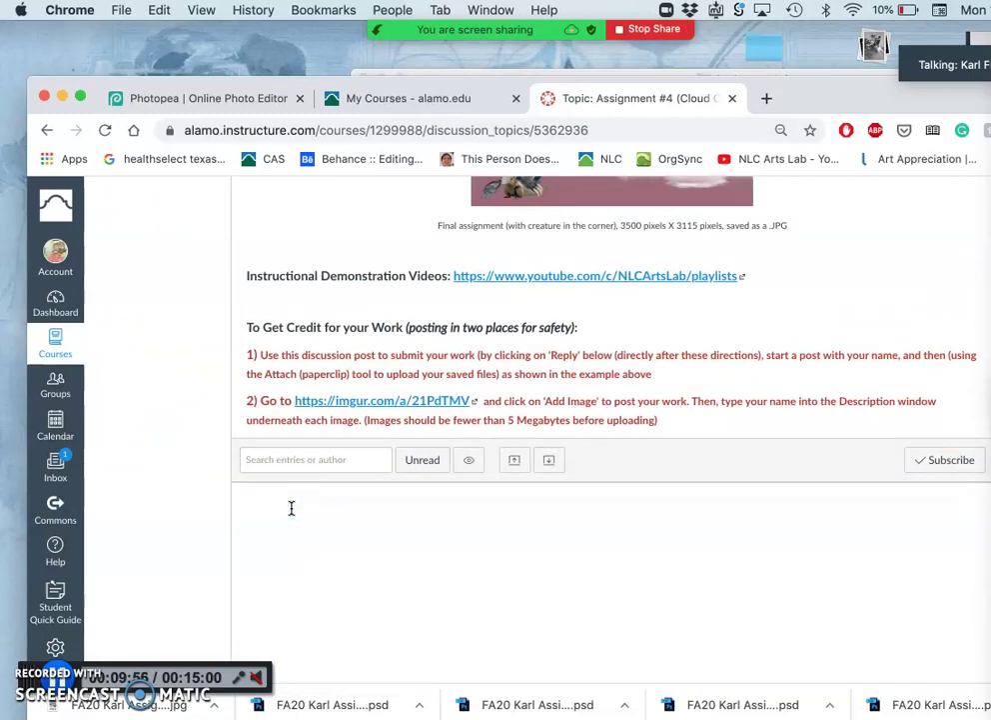
click(597, 357)
click(303, 592)
text(K)
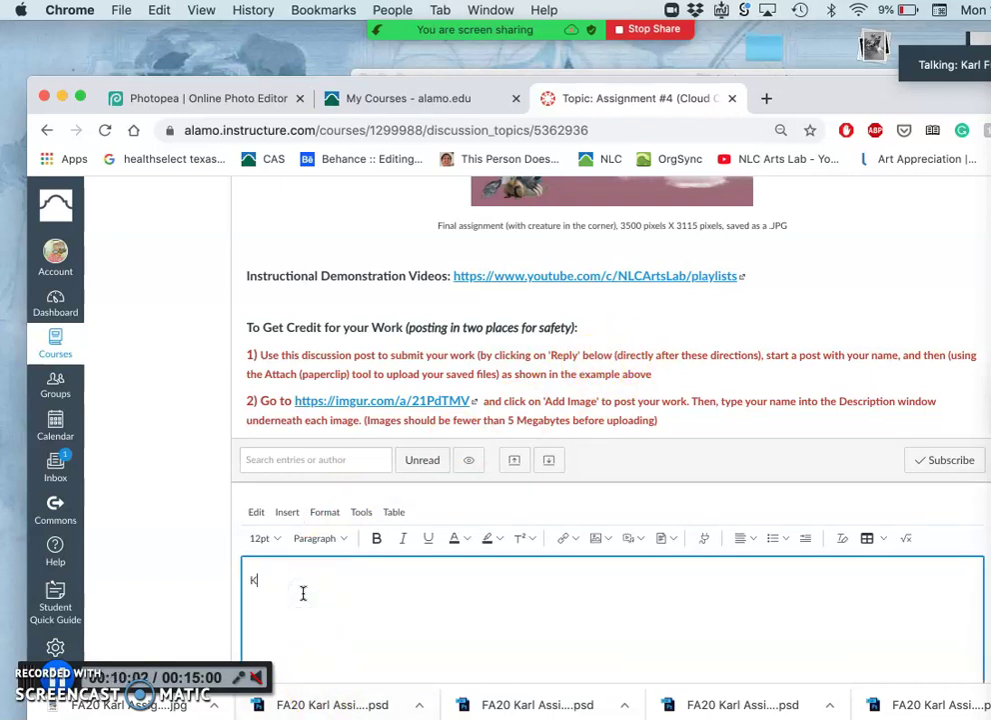